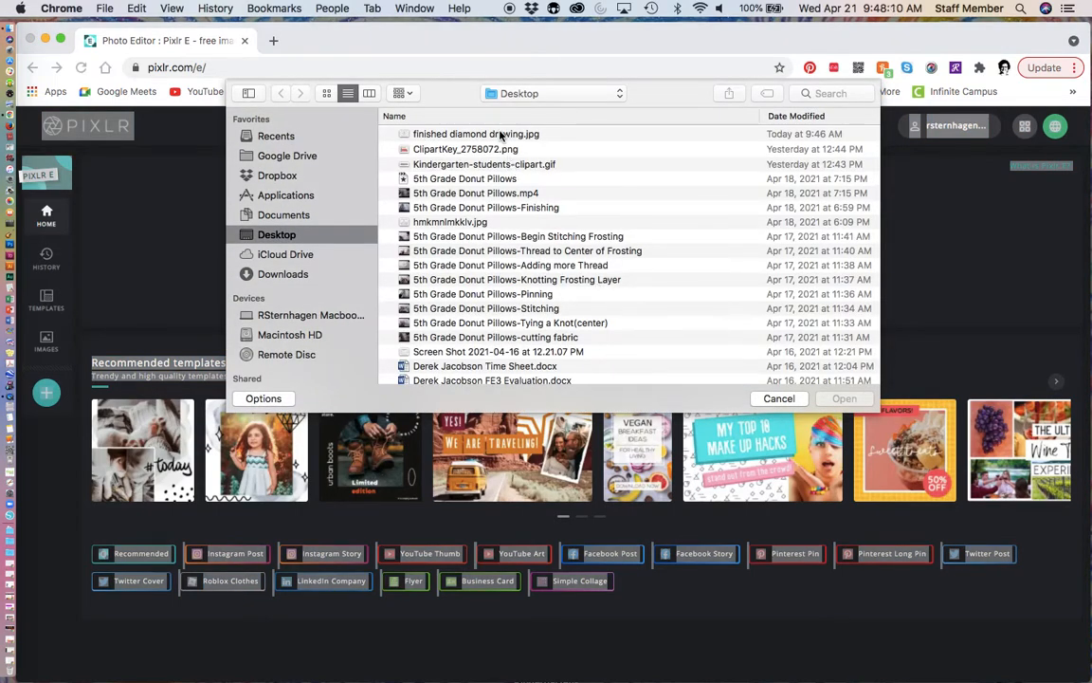
Step: Open the image "finished diamond drawing.jpg" from the Desktop, choose the Fill tool and unlock the Background layer
double_click(500, 134)
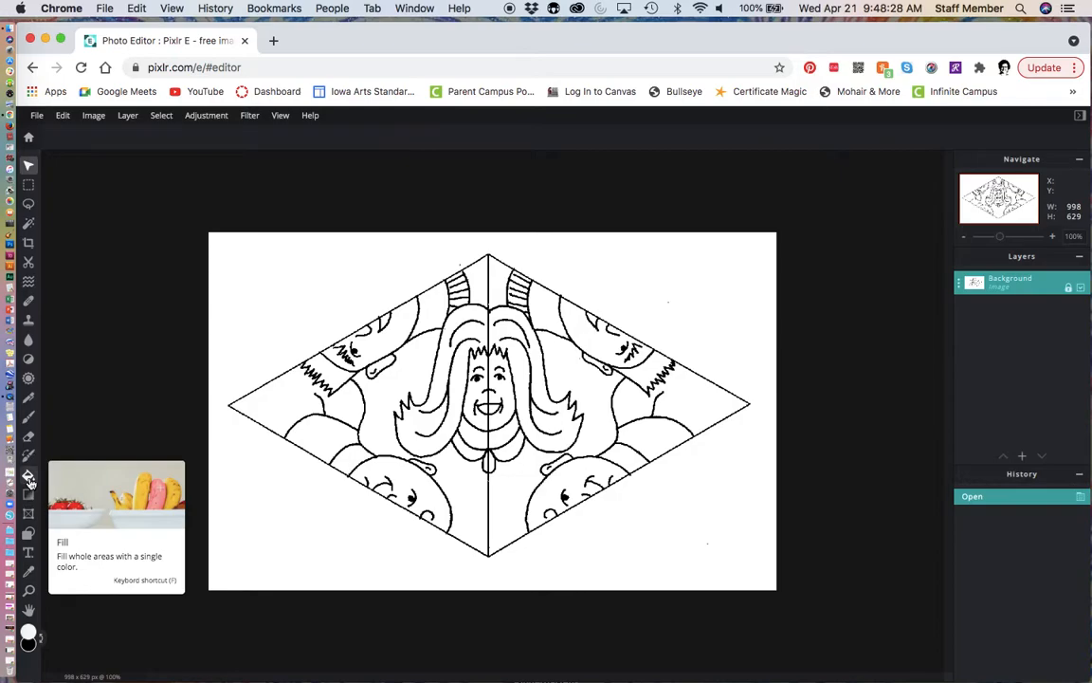
click(28, 477)
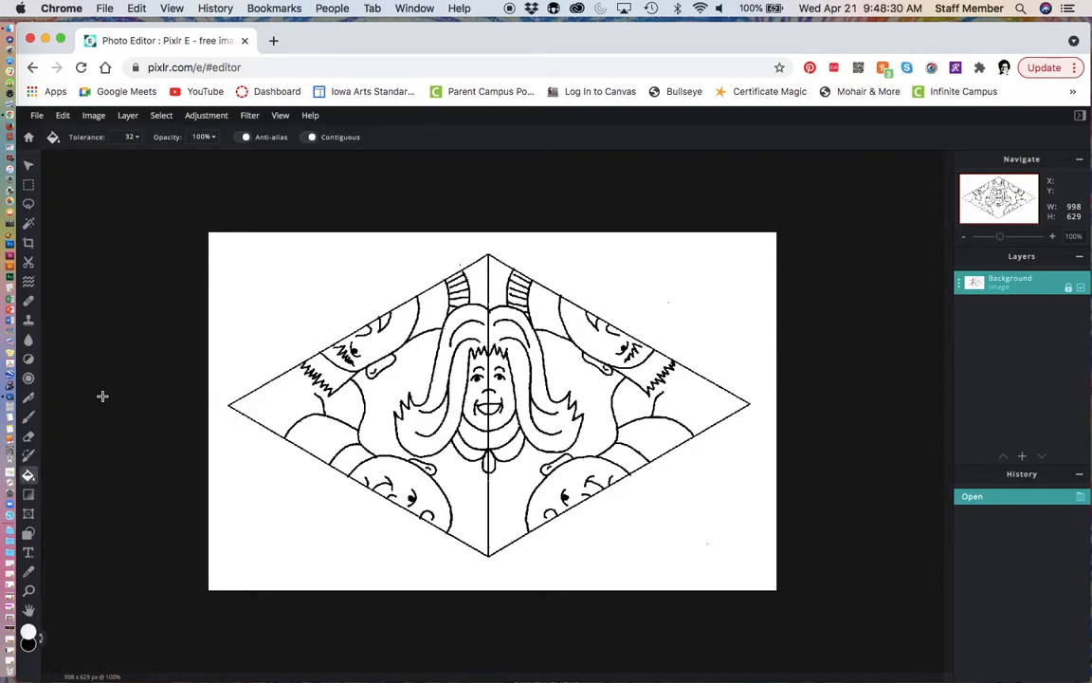
click(1068, 289)
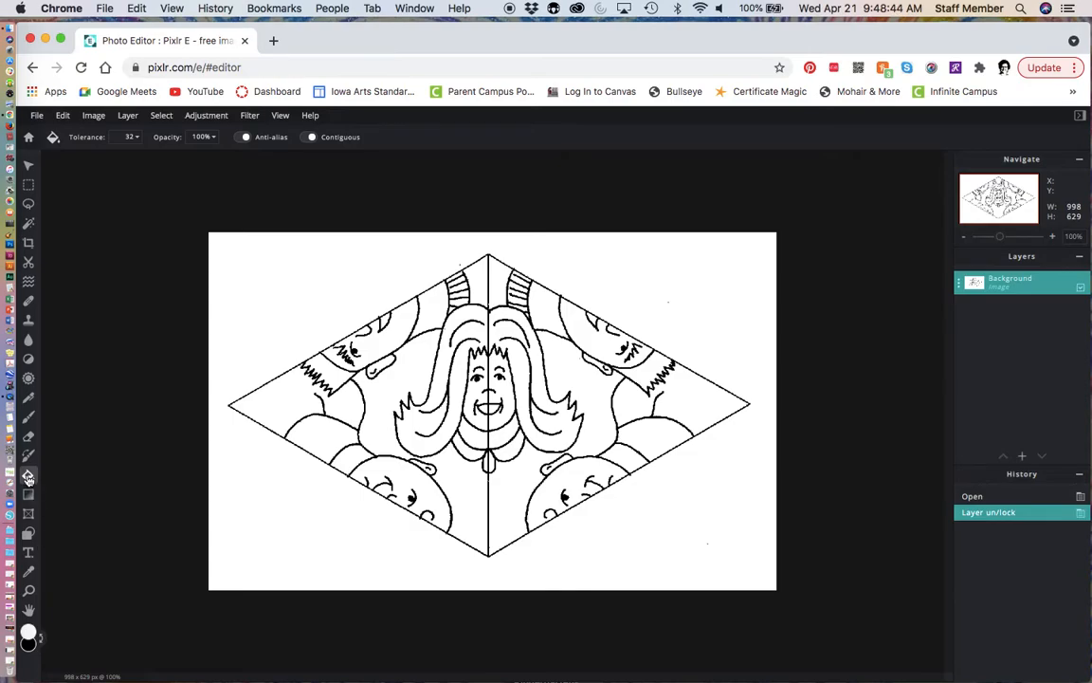
Step: Set the foreground colour to bright red, hex #EC1D1D
click(28, 631)
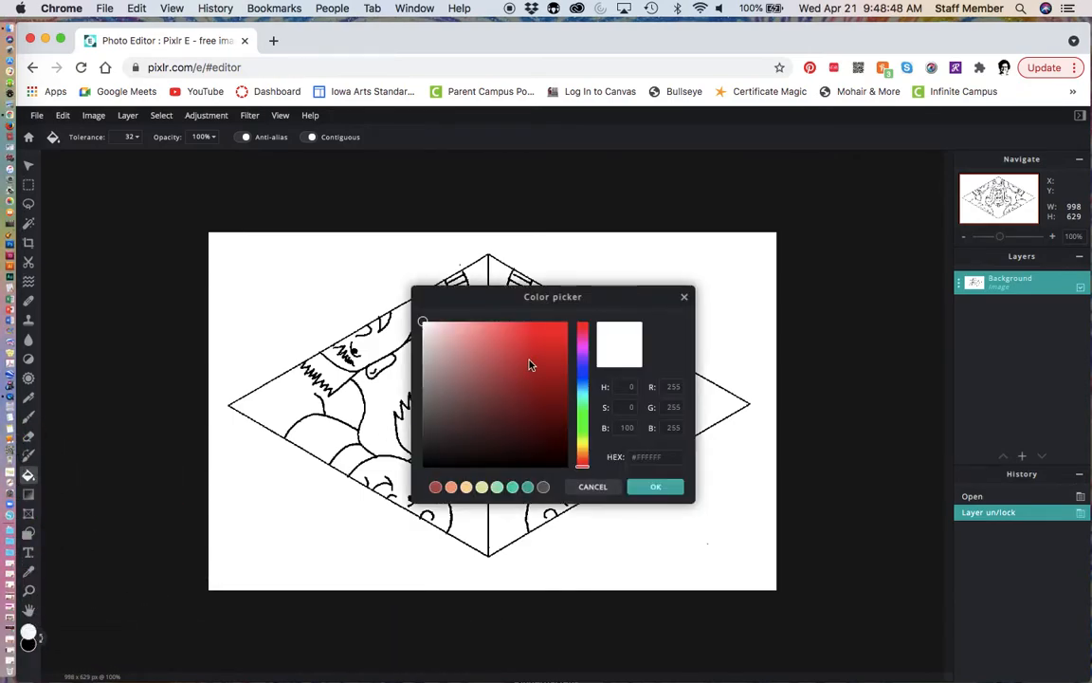
drag(621, 298, 880, 151)
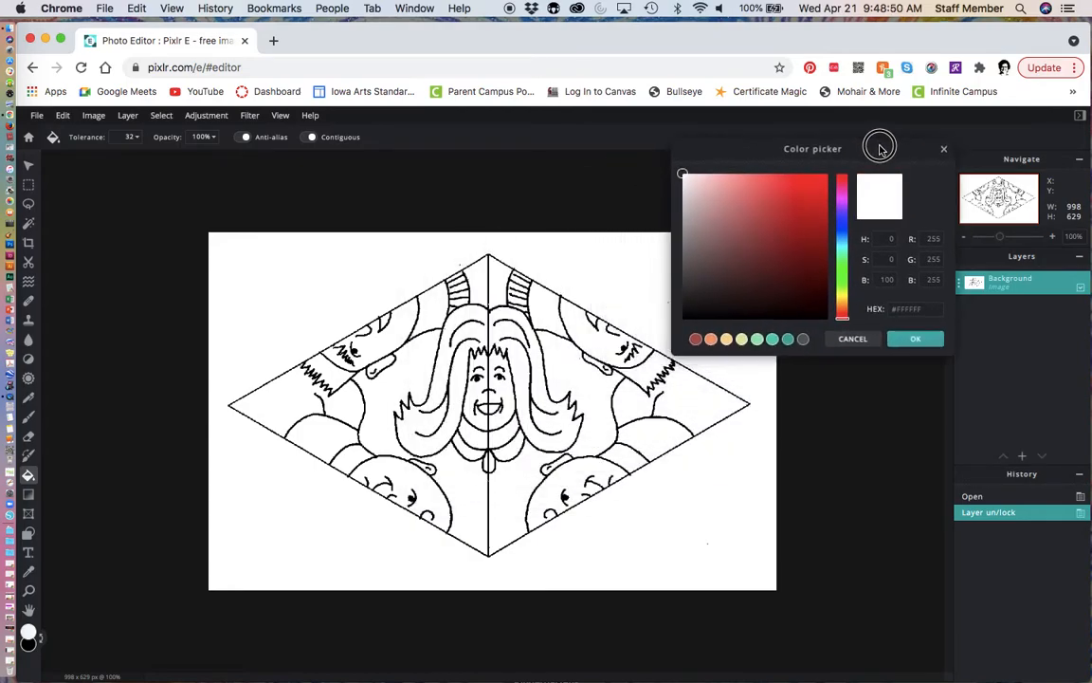
click(811, 186)
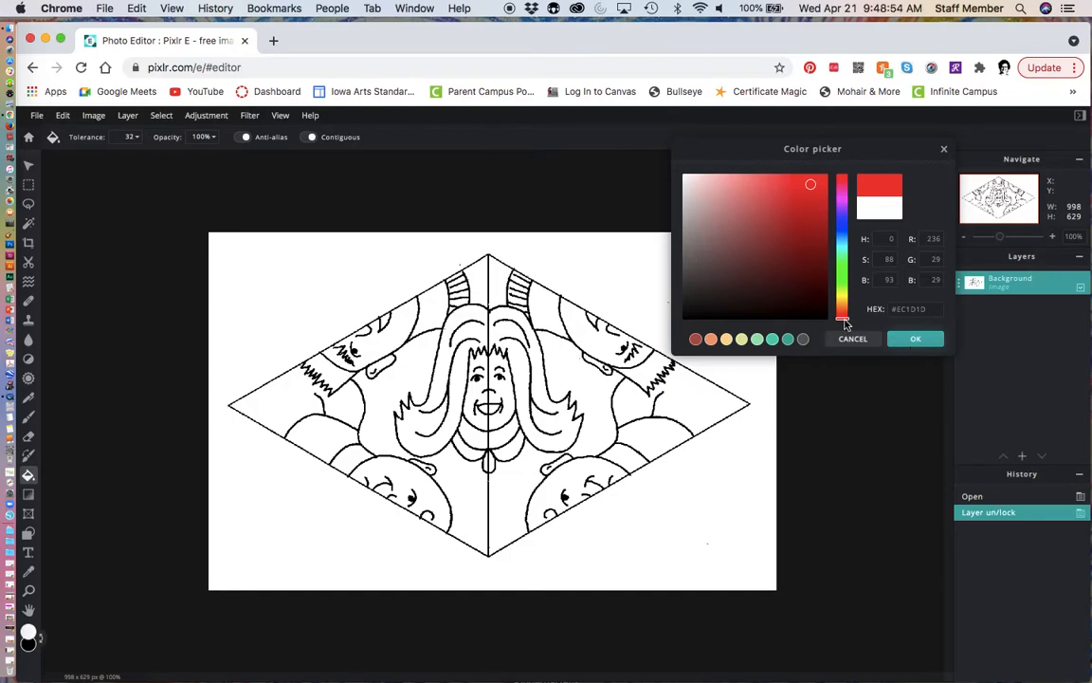
click(916, 341)
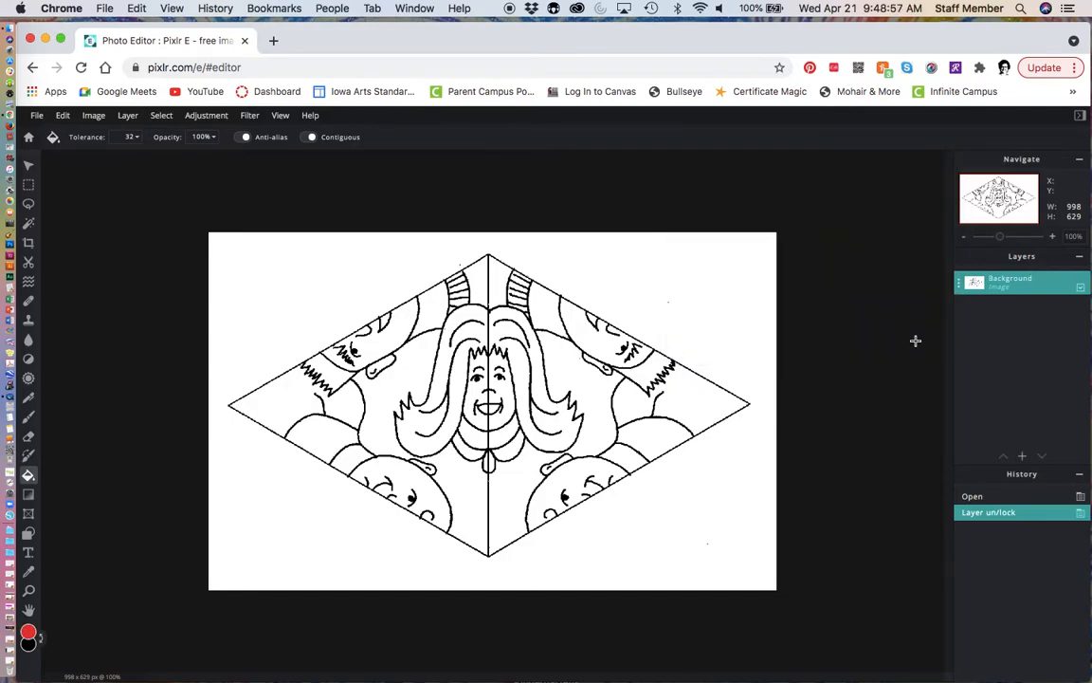
Step: Fill both halves of the diamond's top point and the striped band right of it, including its small lower corner, with red
click(495, 273)
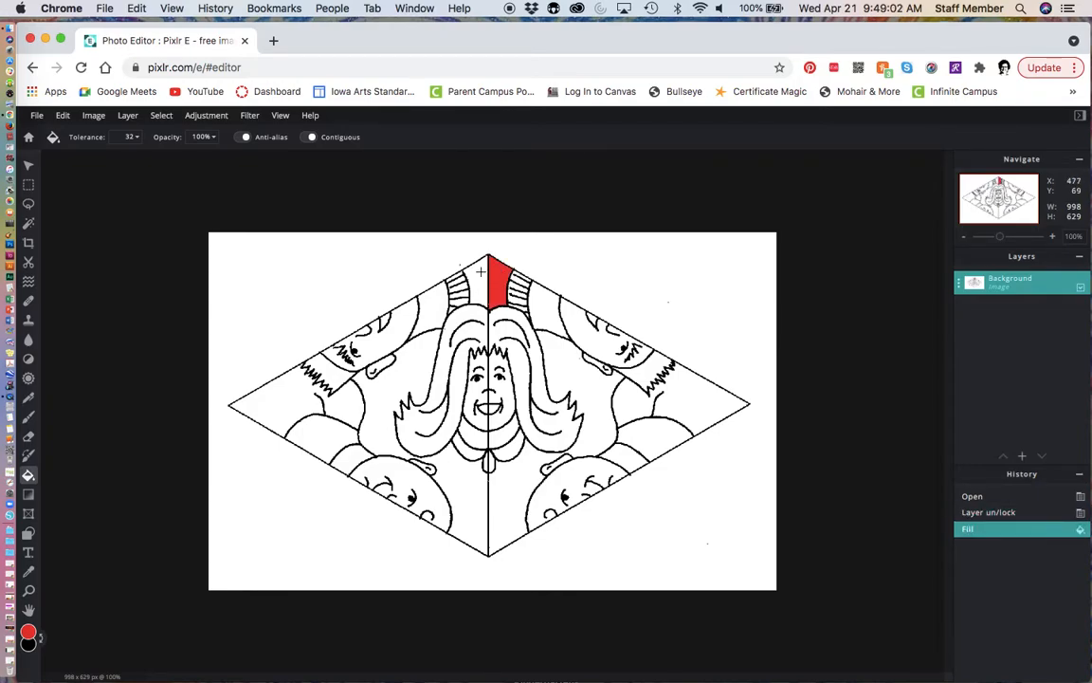
click(481, 273)
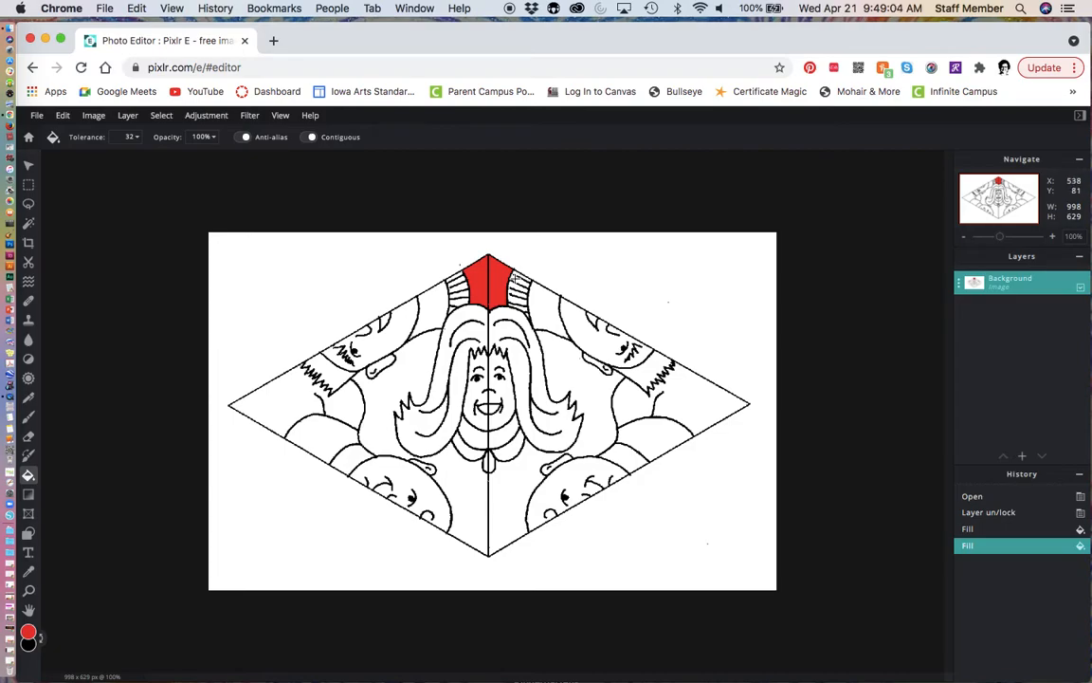
click(514, 277)
click(514, 290)
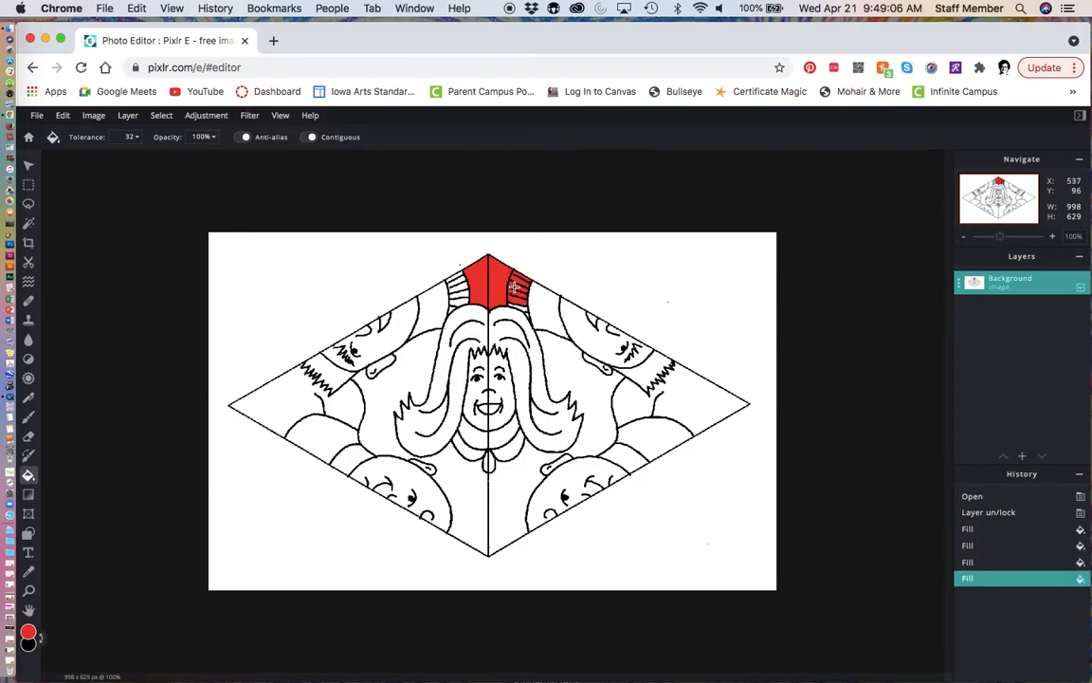
click(521, 306)
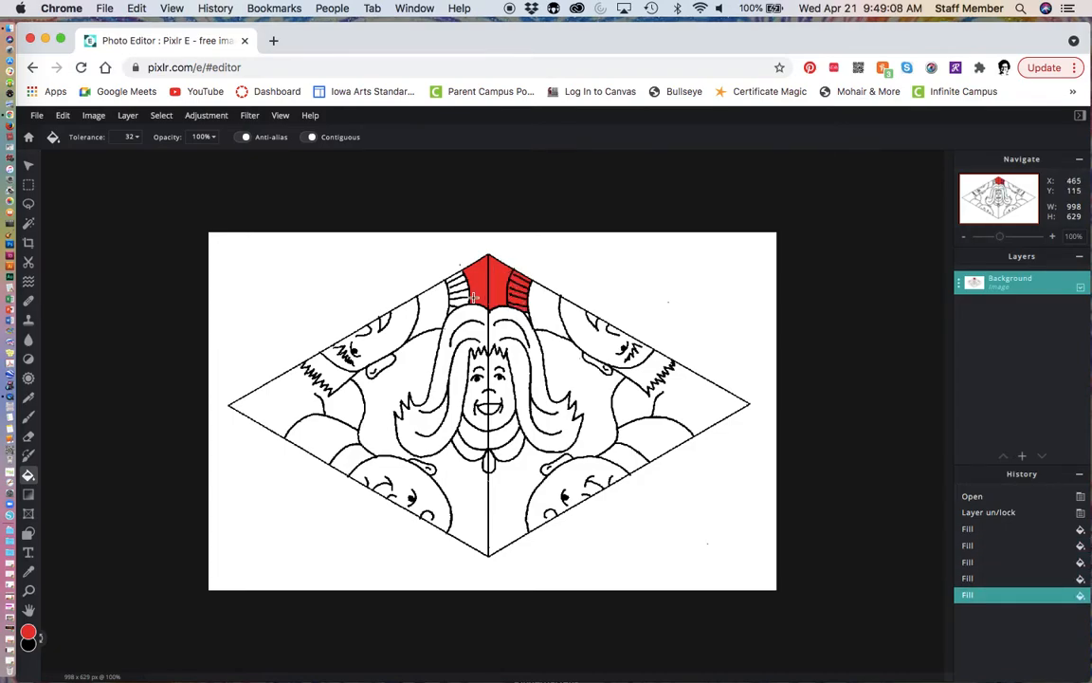
scroll(524, 313, up, 5)
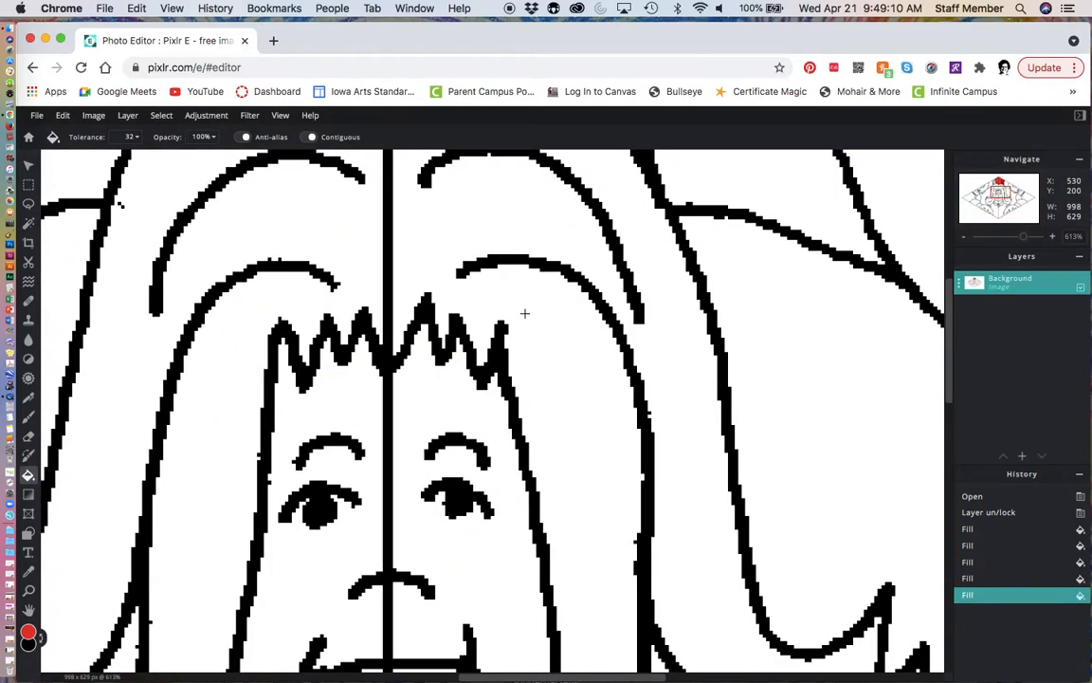
scroll(525, 313, up, 3)
scroll(525, 313, down, 5)
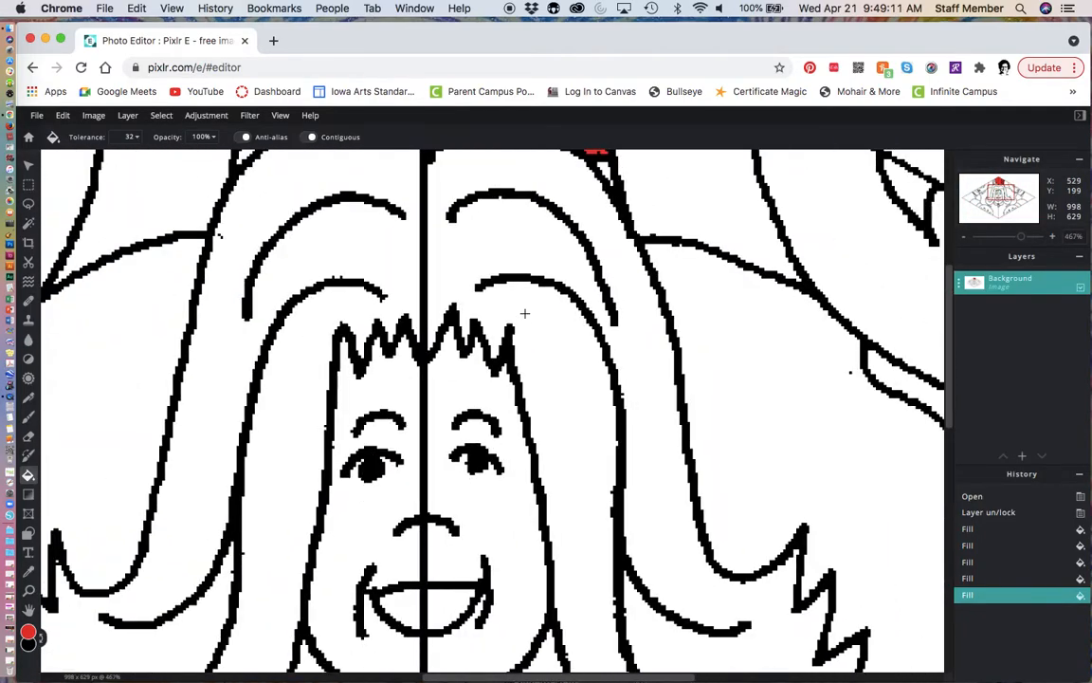
click(601, 169)
scroll(517, 219, down, 5)
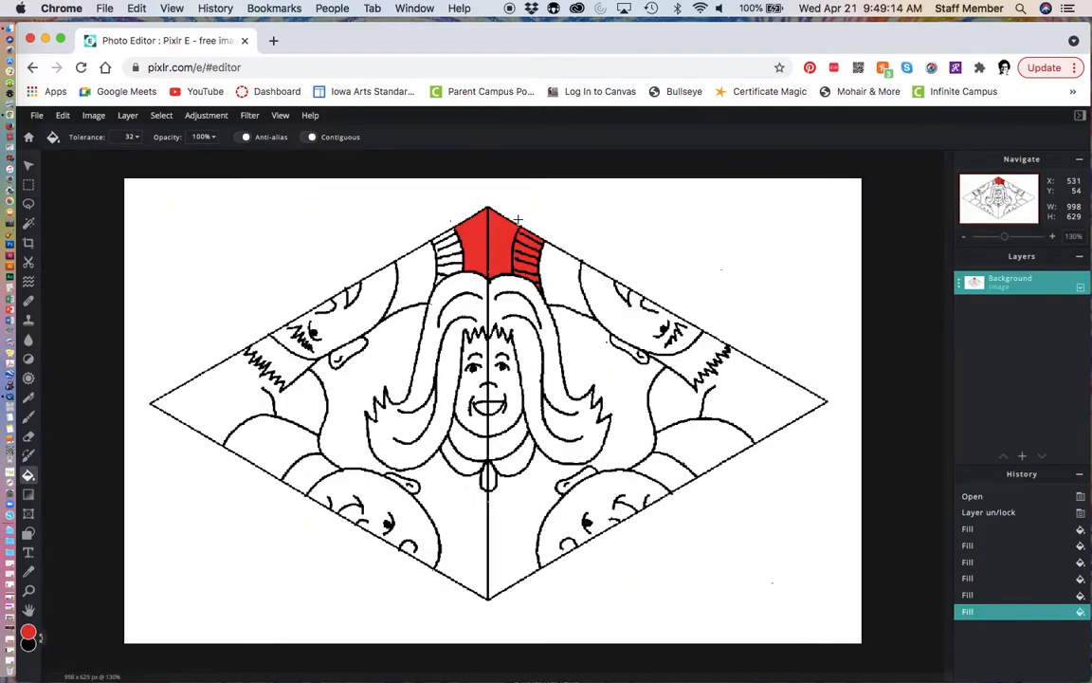
Step: Fill the striped band left of the diamond's top point, including its small lower corner, with red
scroll(518, 219, up, 5)
click(218, 289)
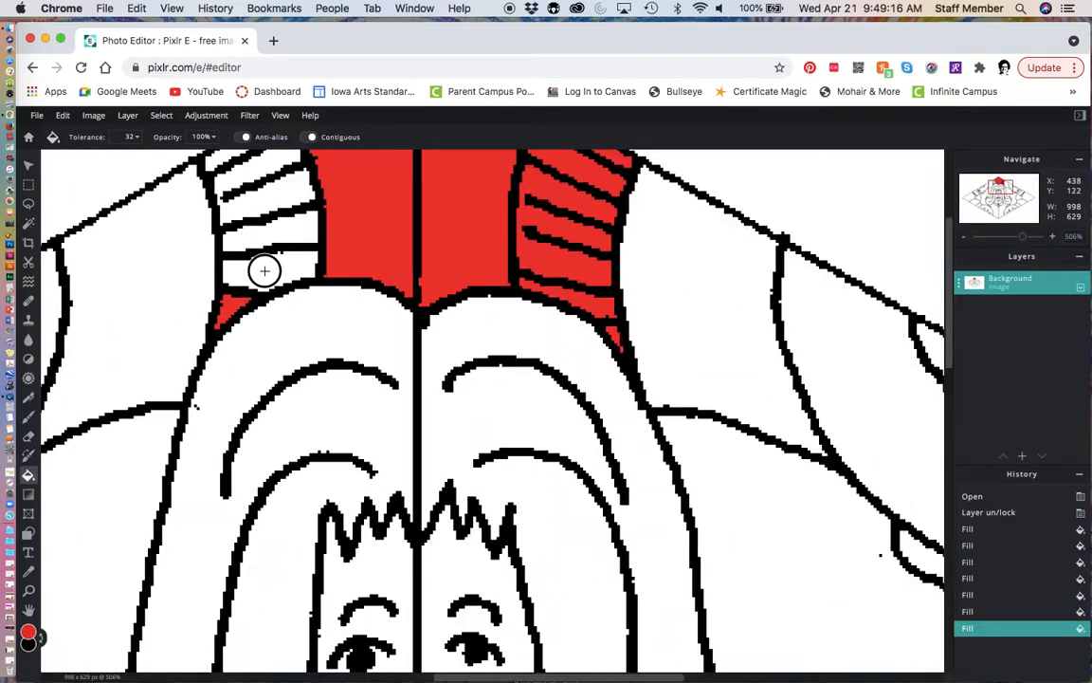
click(263, 268)
click(252, 217)
click(243, 188)
click(216, 161)
scroll(291, 282, down, 4)
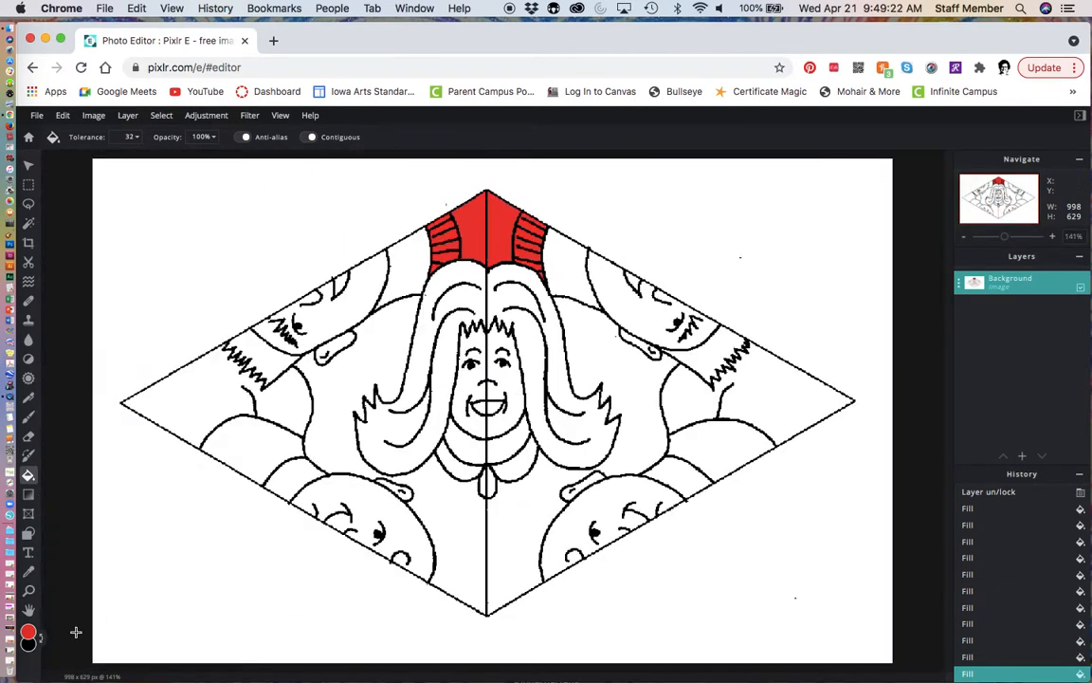
Step: Set the foreground colour to light green, hex #9ADFB0
click(28, 633)
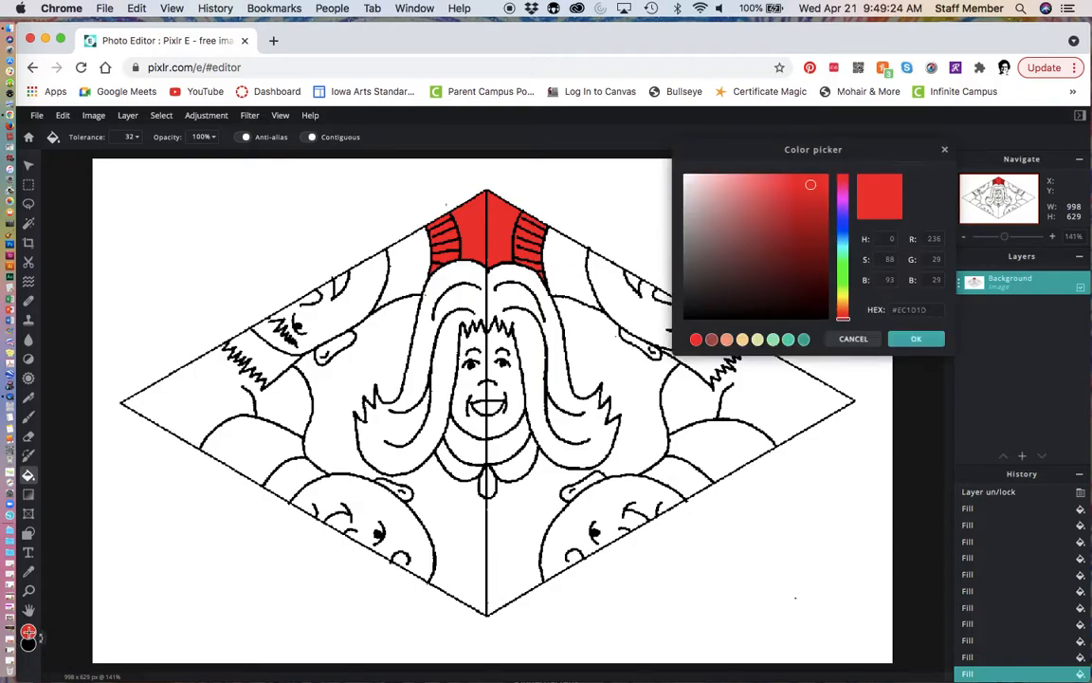
click(773, 341)
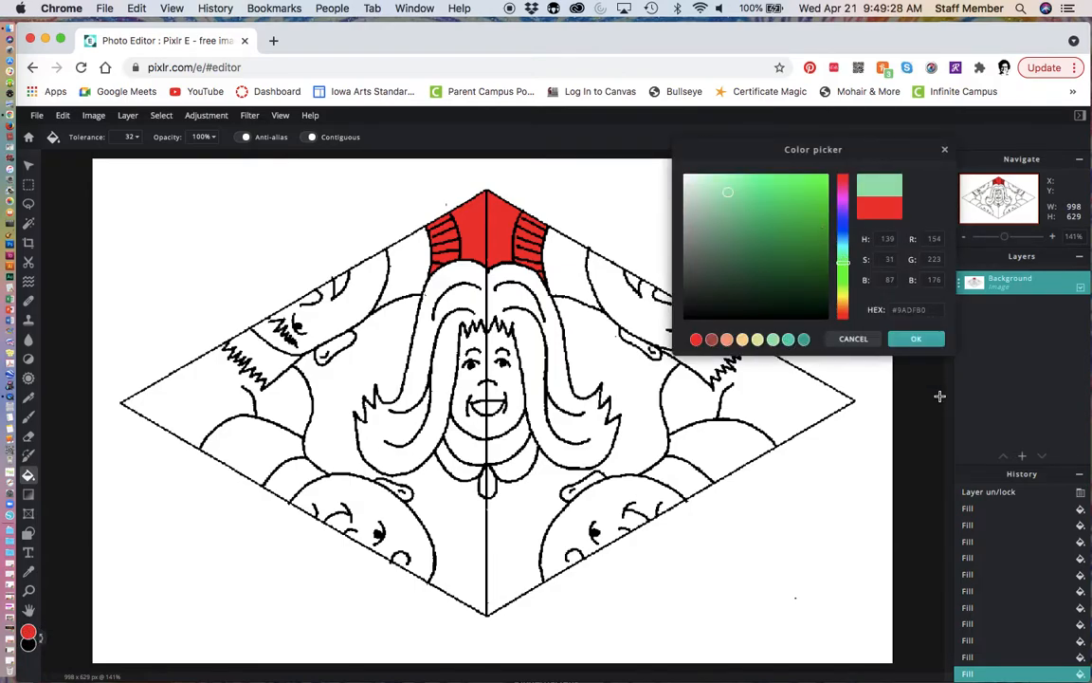
click(916, 339)
Step: Try filling the background area right of the diamond's centre line with light green, and undo that fill
click(516, 495)
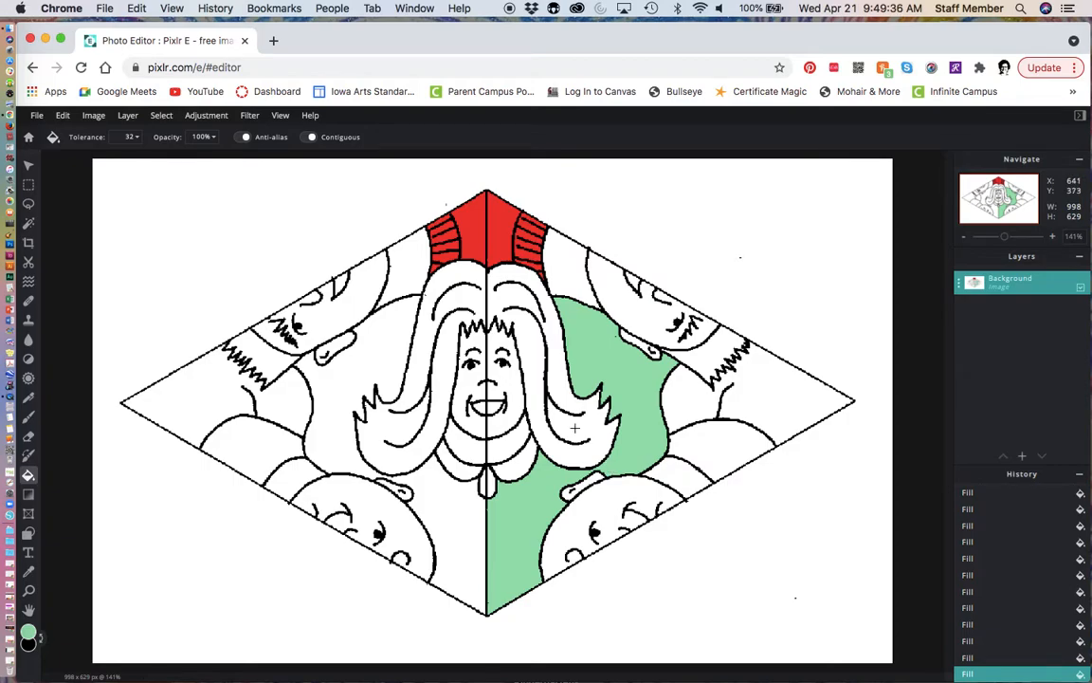
click(63, 114)
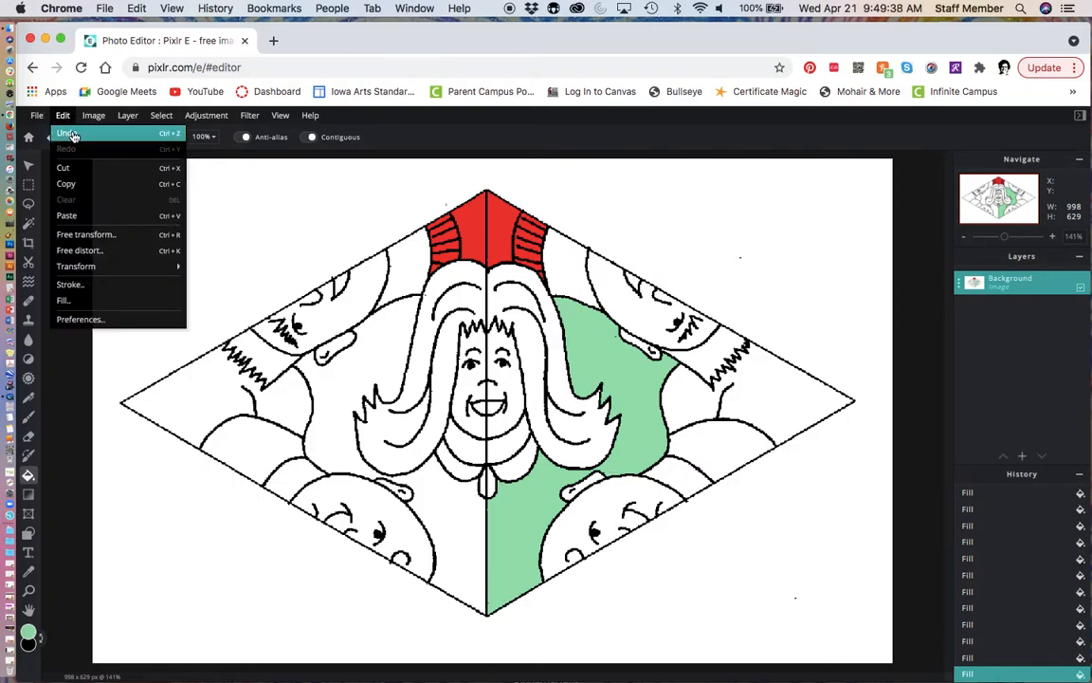
click(68, 134)
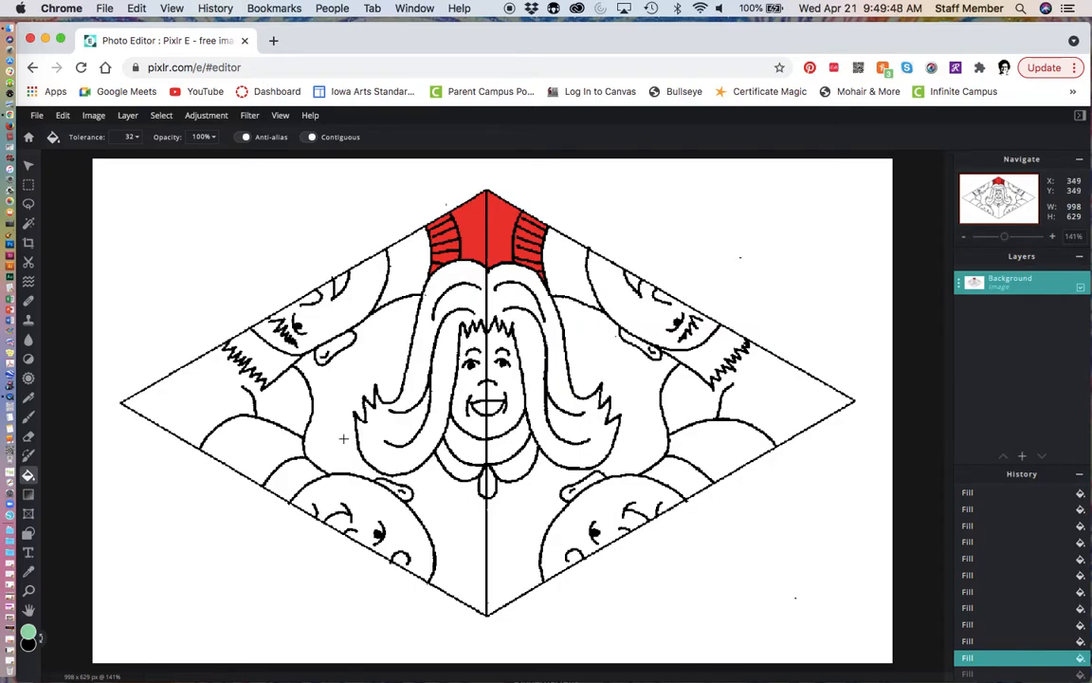
Step: Try a Pen mark at the gap above the lower-left head's ear, and undo it along with the last red fill
click(29, 399)
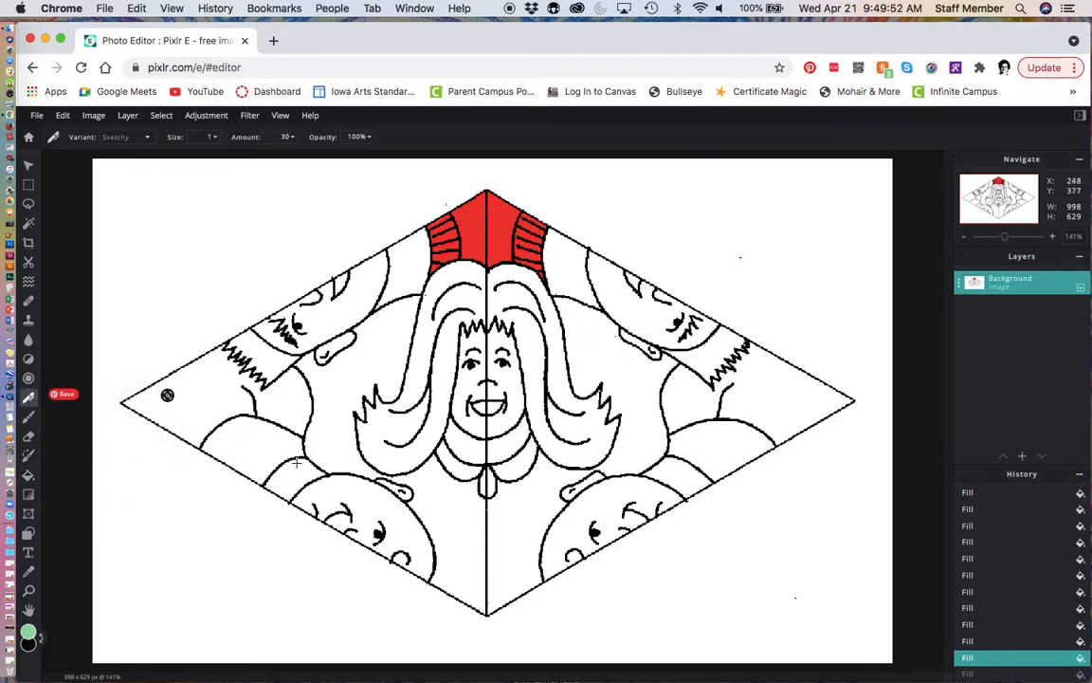
click(29, 645)
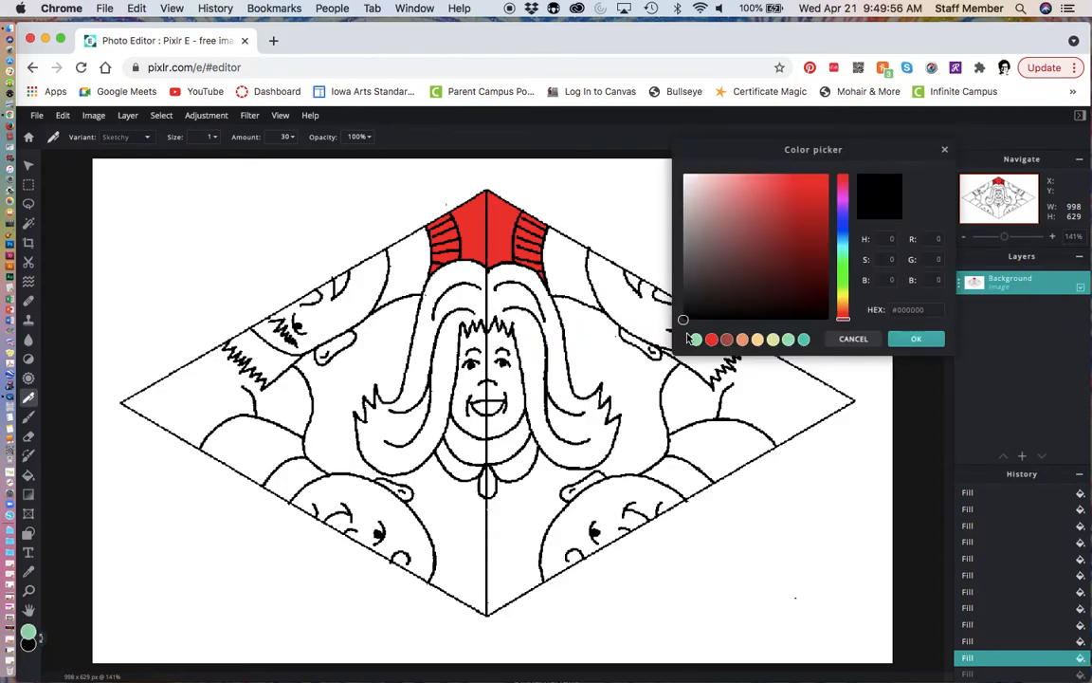
click(919, 341)
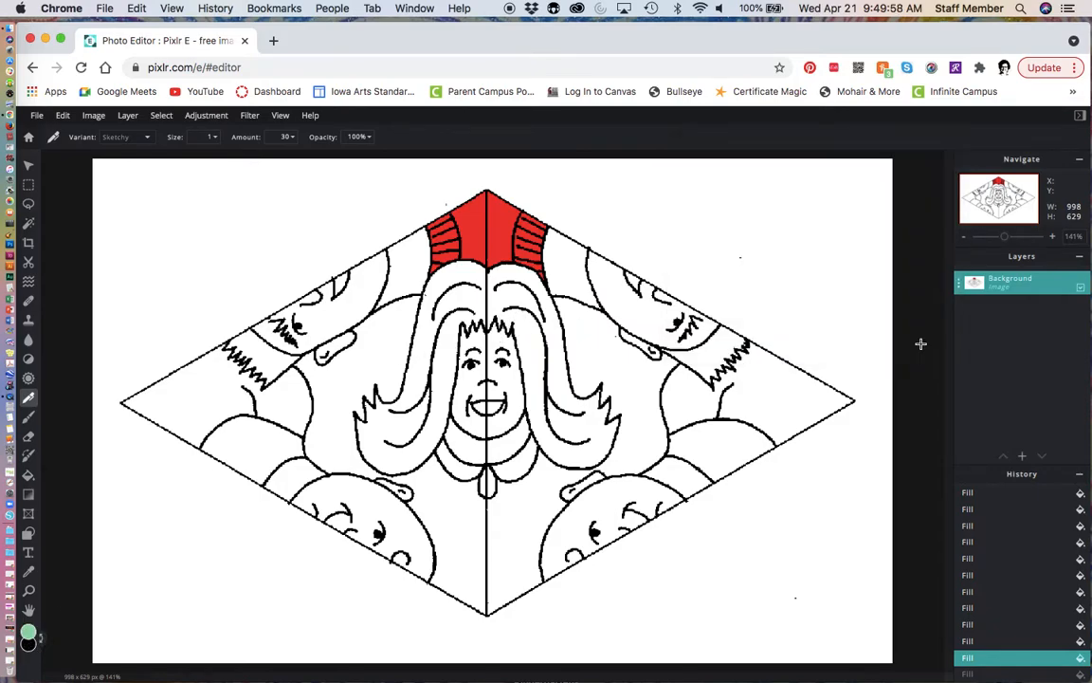
click(388, 474)
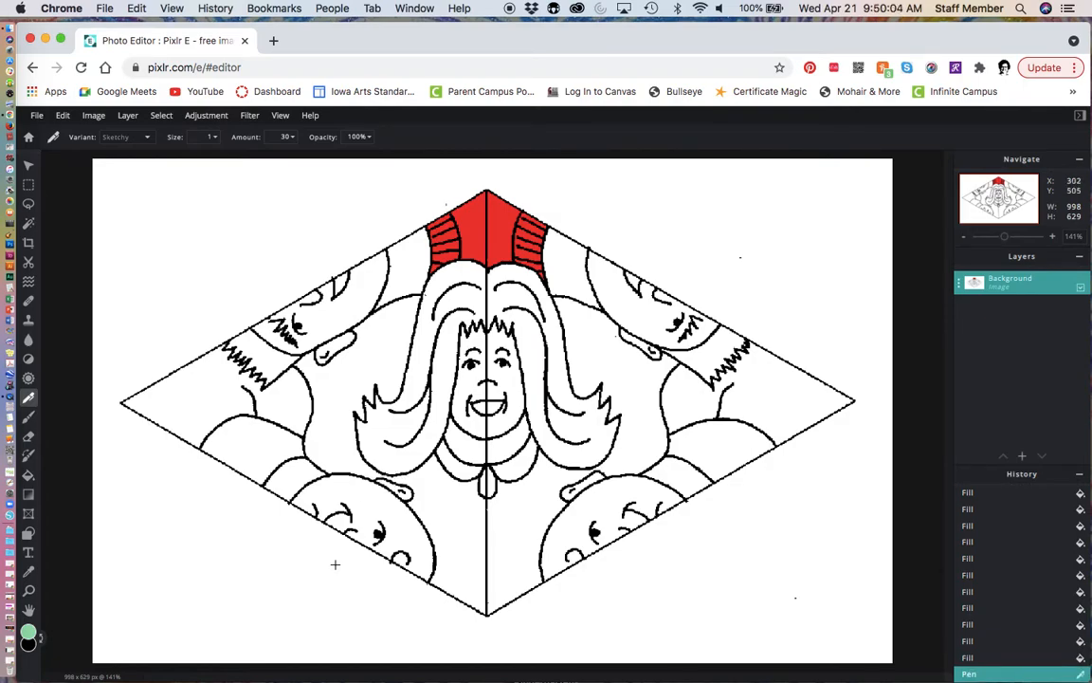
key(super+z)
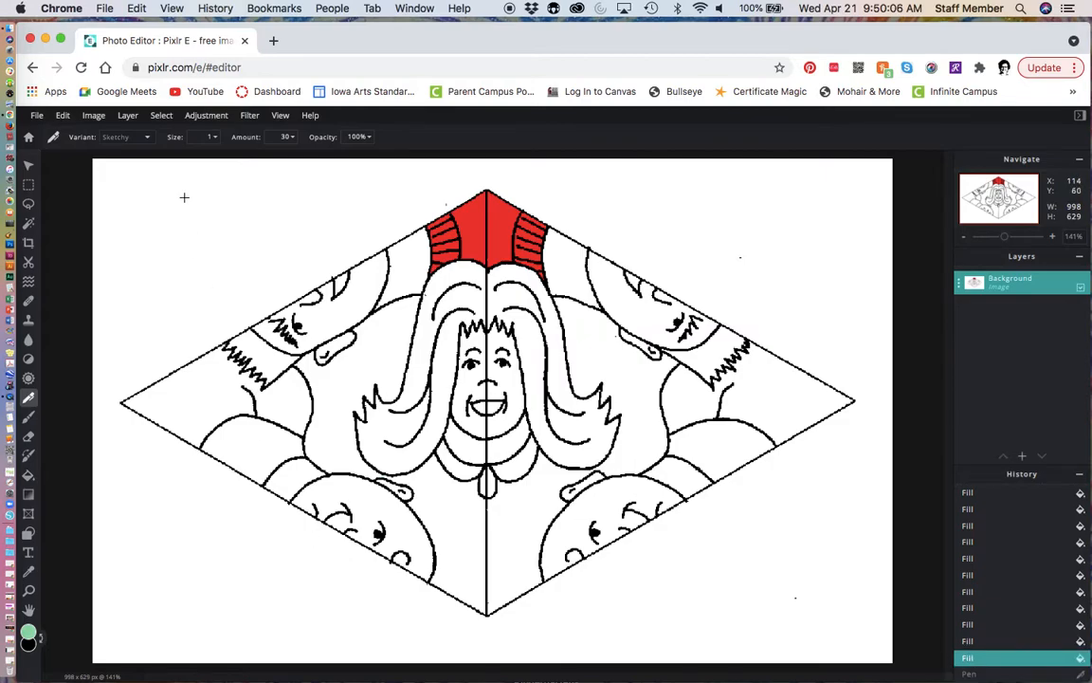
click(64, 116)
click(66, 134)
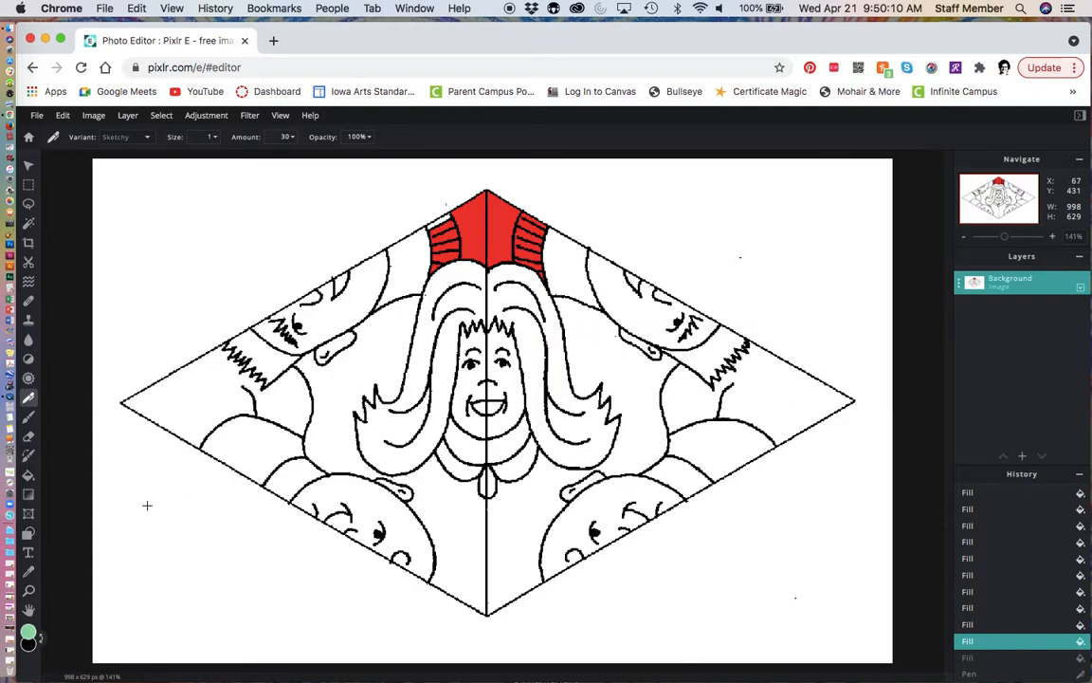
Step: Swap the foreground and background colours so the Pen draws in black
click(31, 644)
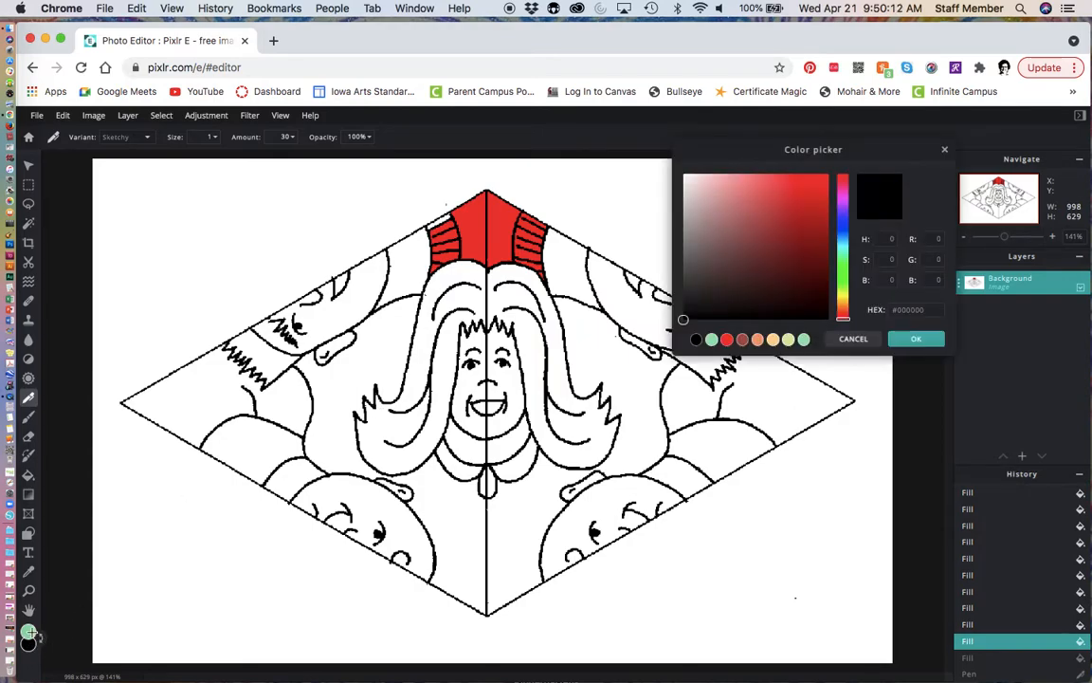
click(853, 338)
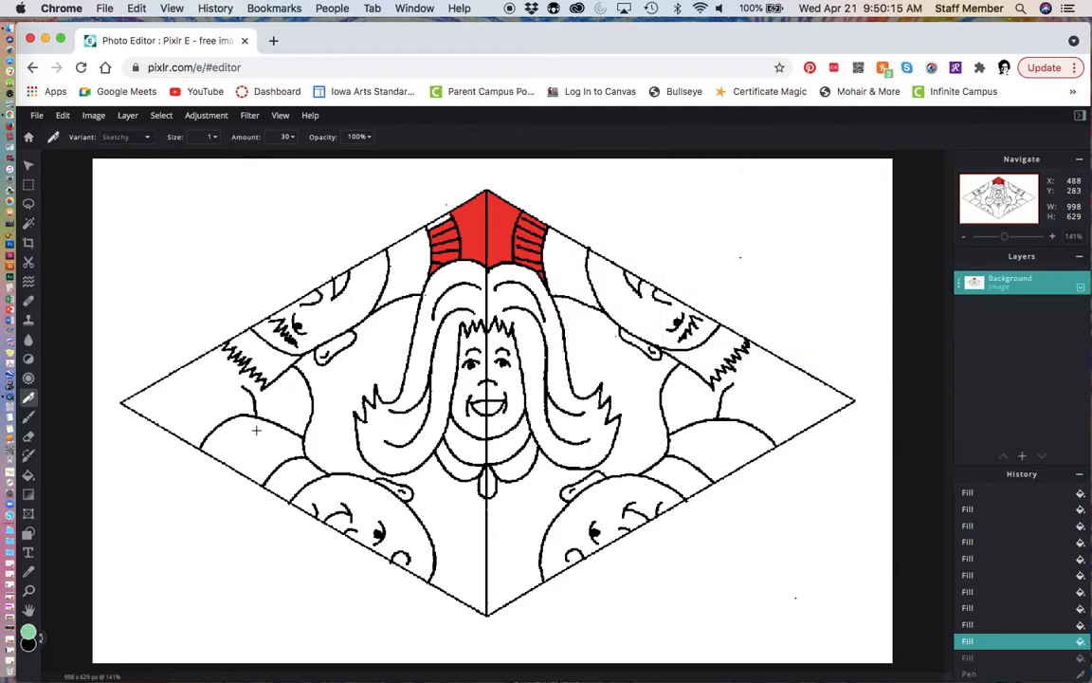
click(36, 636)
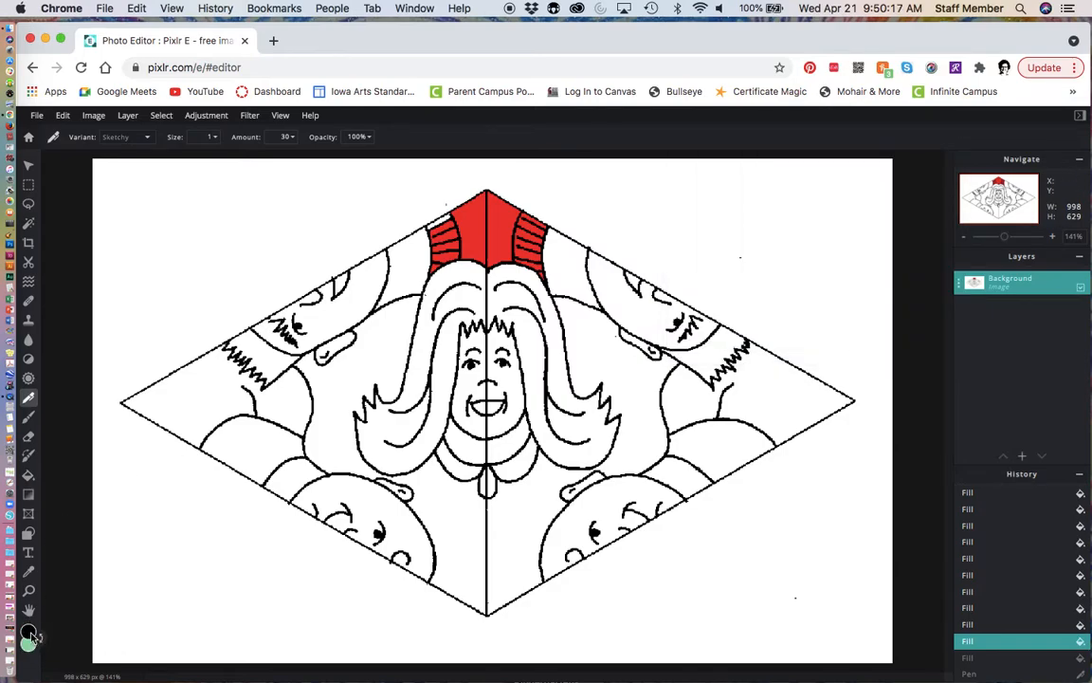
Step: Draw short black Pen strokes to close the gaps between the central figure's hair and the ears of both lower heads
click(388, 479)
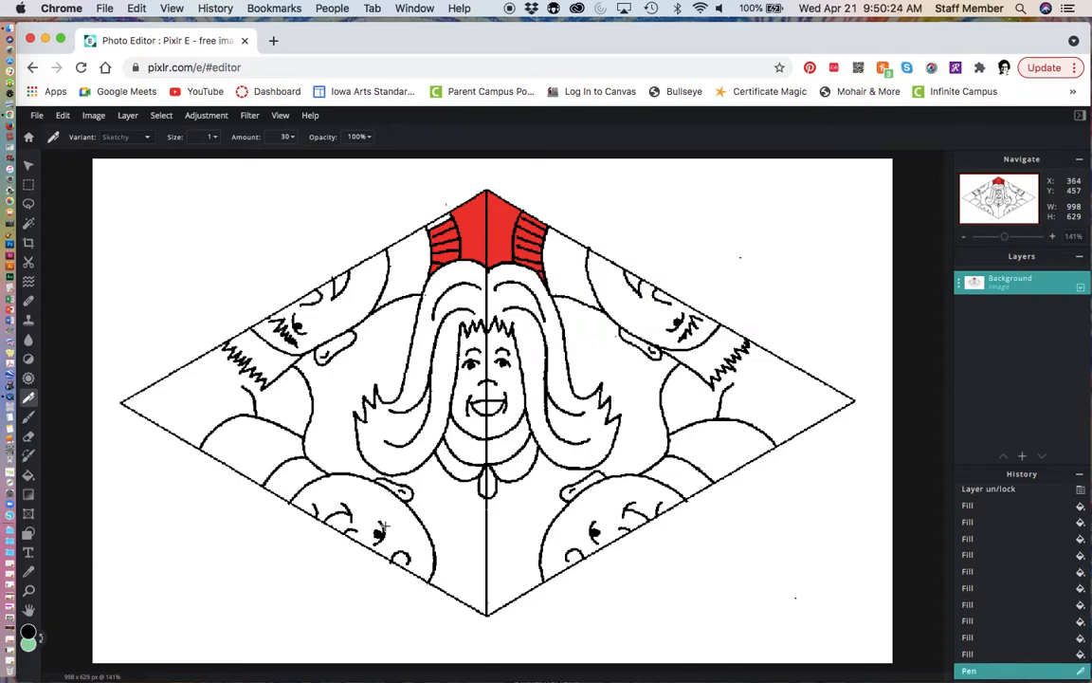
scroll(385, 525, up, 5)
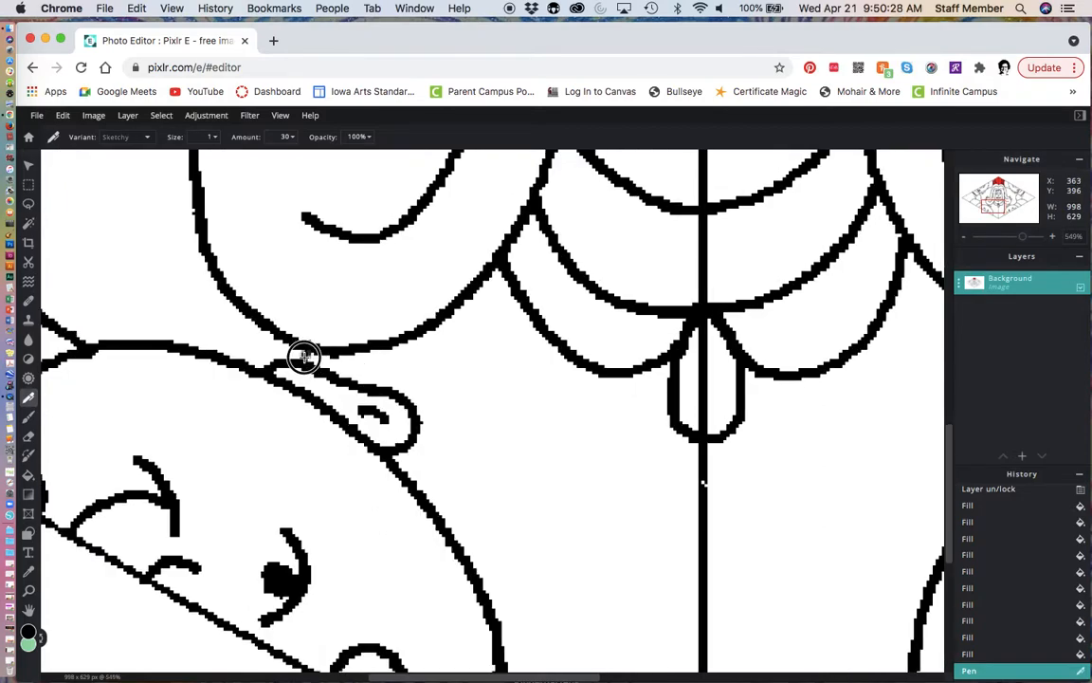
drag(305, 356, 329, 350)
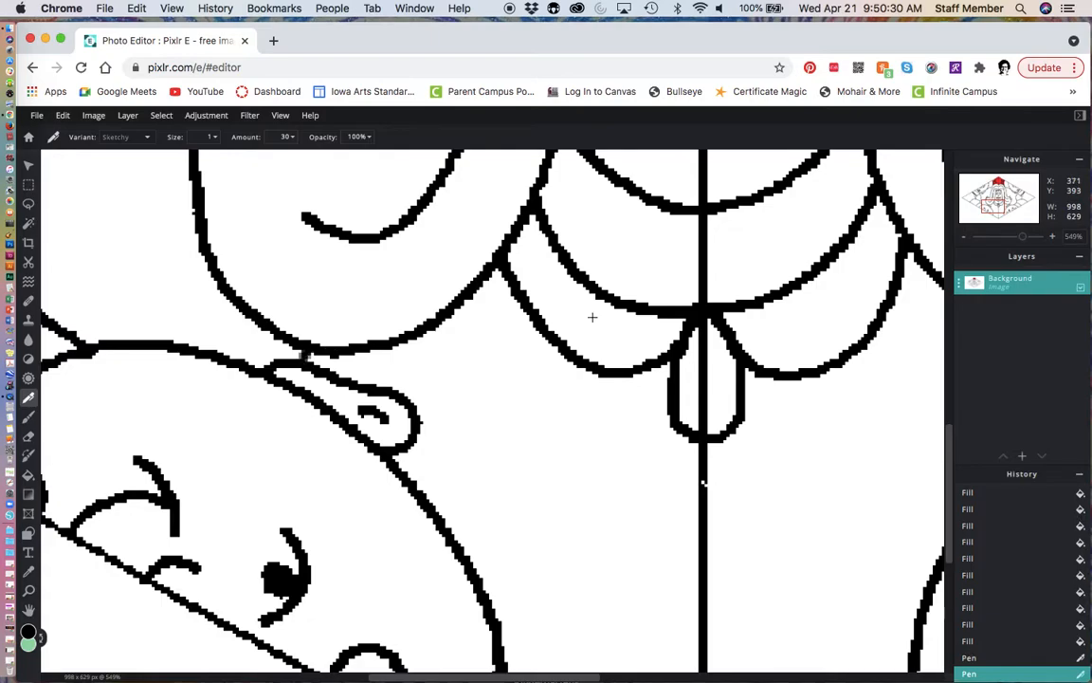
scroll(764, 359, down, 5)
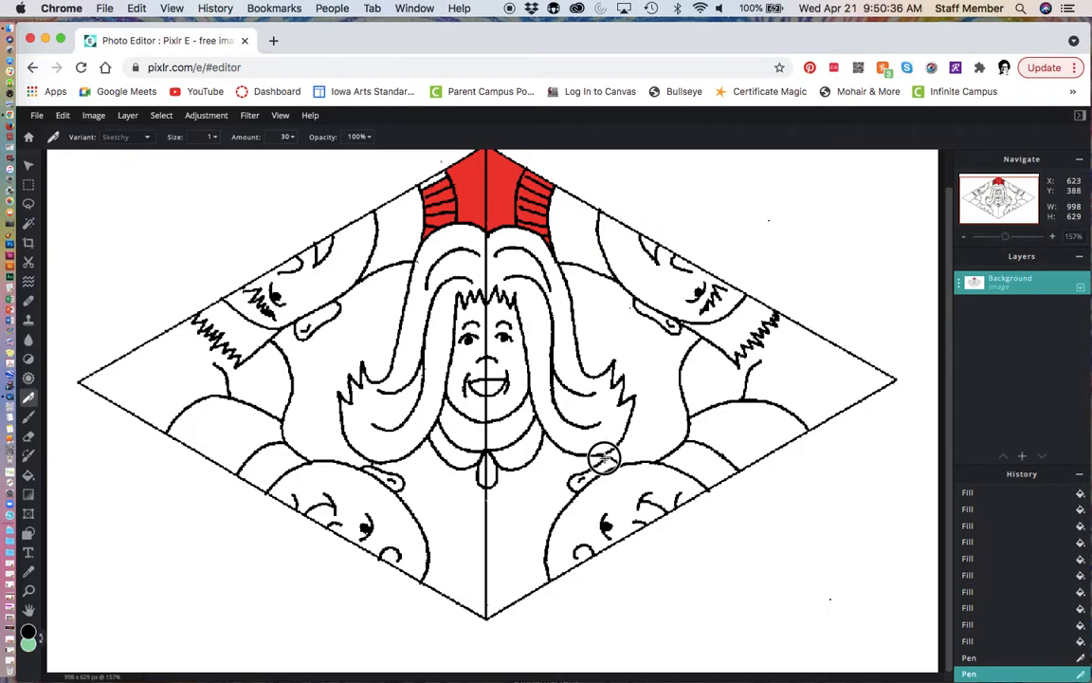
drag(605, 459, 607, 459)
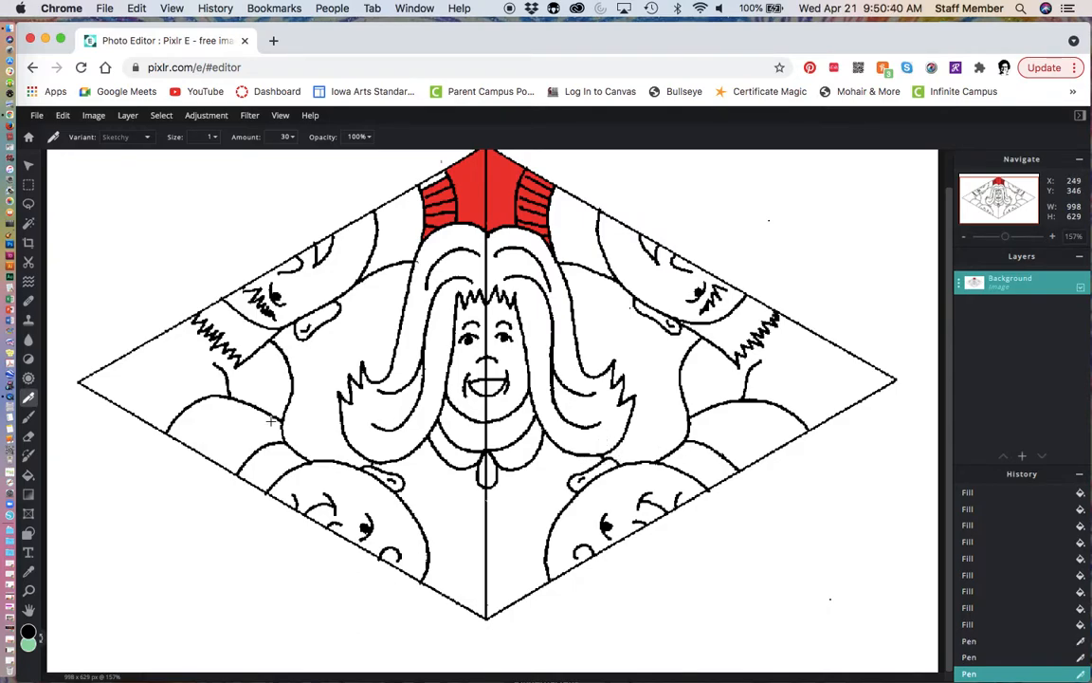
Step: Switch back to light green #9ADFB0 and fill both halves of the central figure's shirt below the collar
click(43, 636)
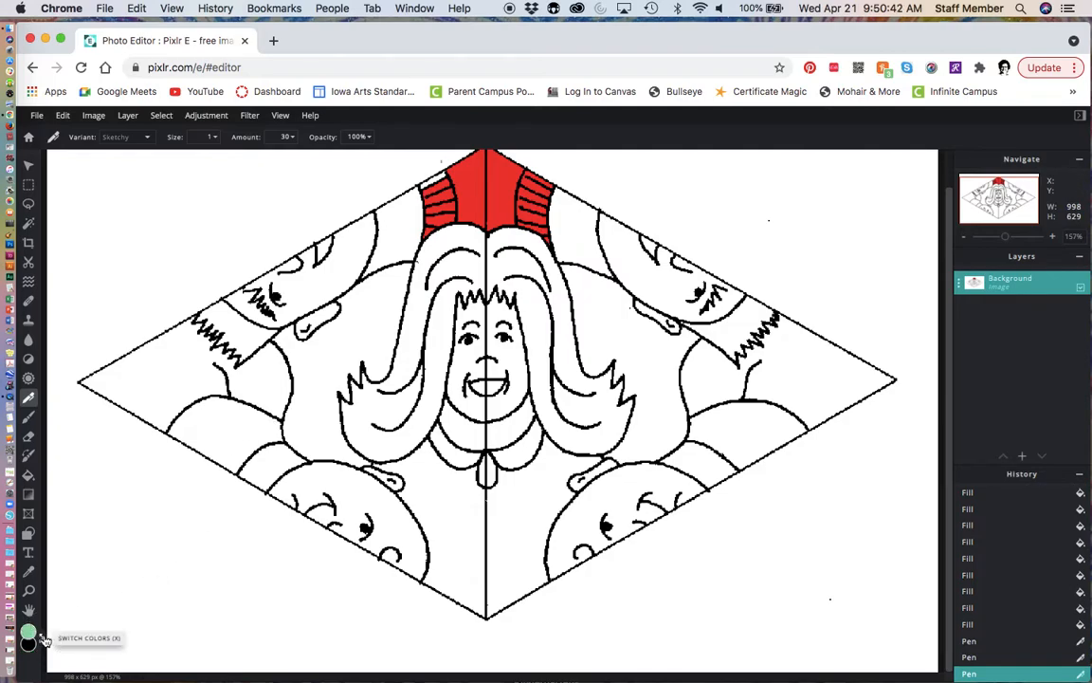
click(29, 474)
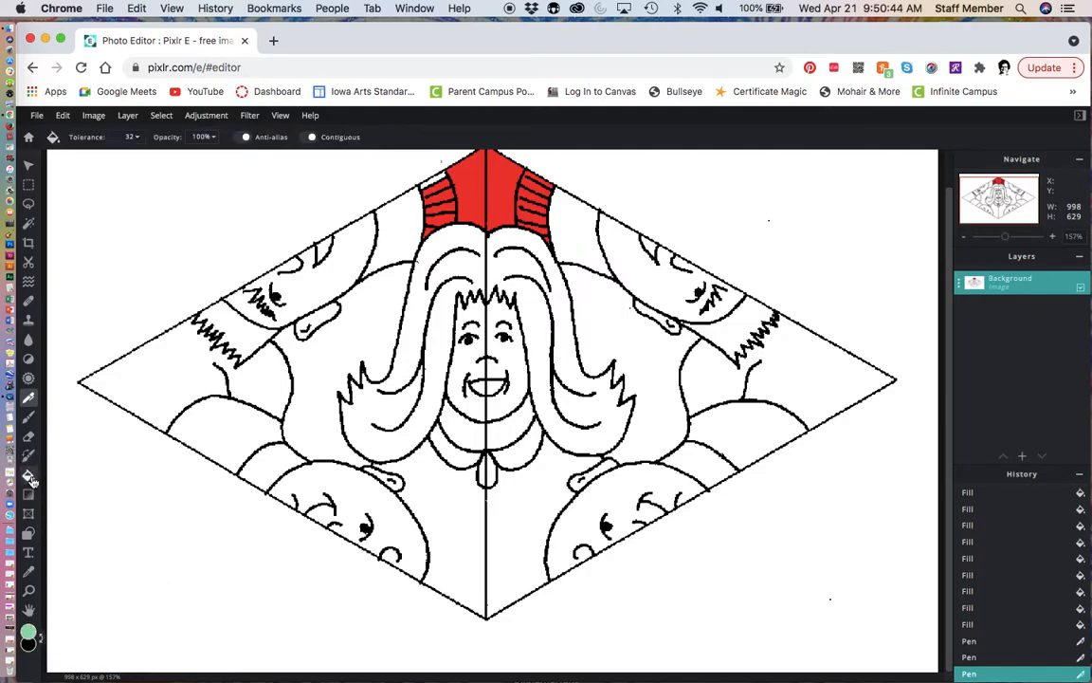
click(415, 479)
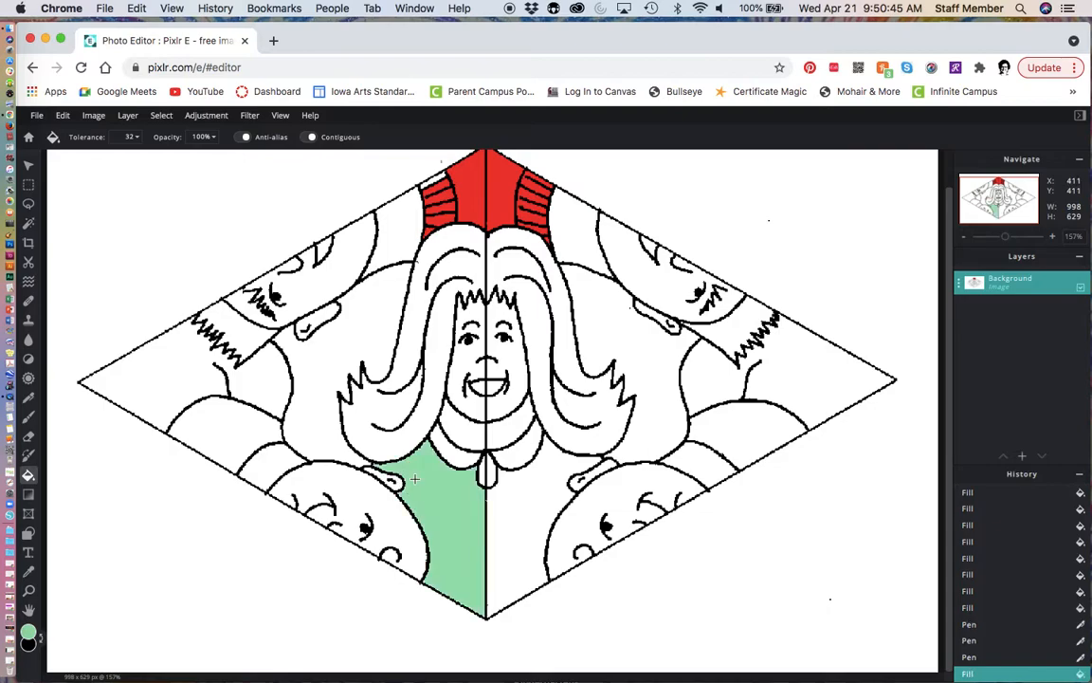
click(508, 502)
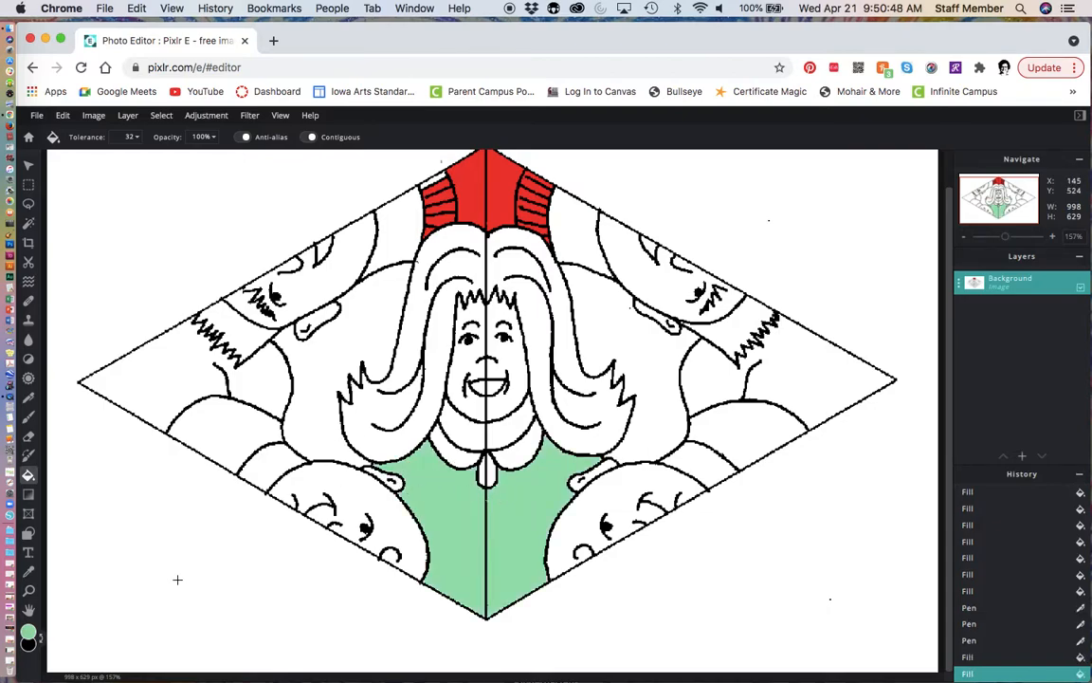
Step: Choose the darker green #78B28A and fill both halves of the central figure's collar
click(28, 633)
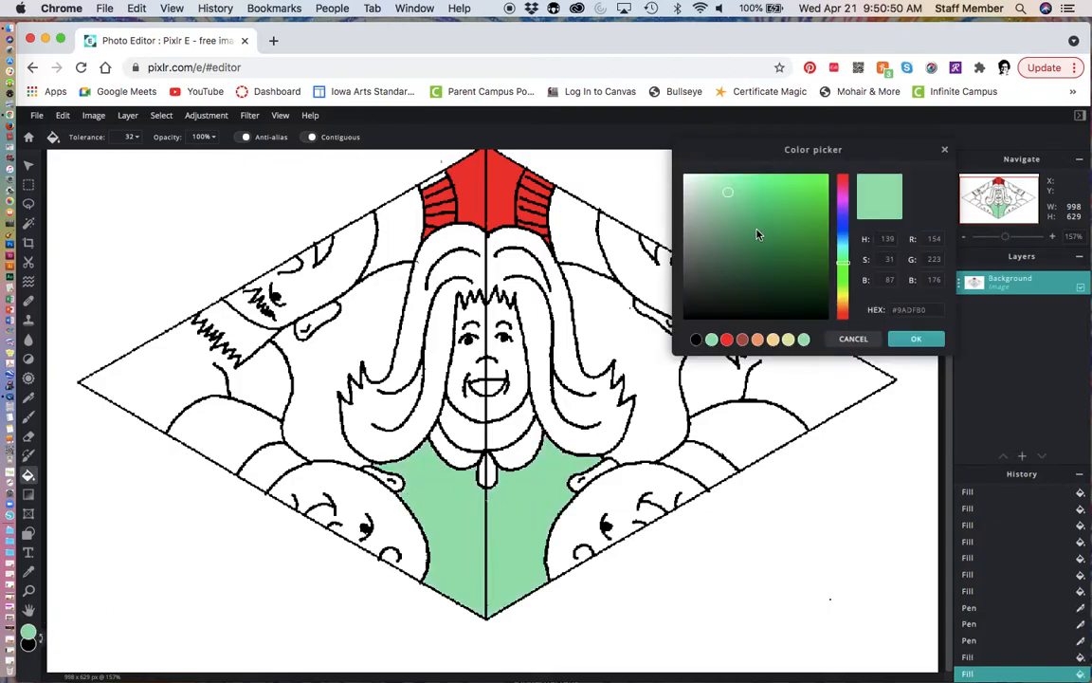
click(916, 338)
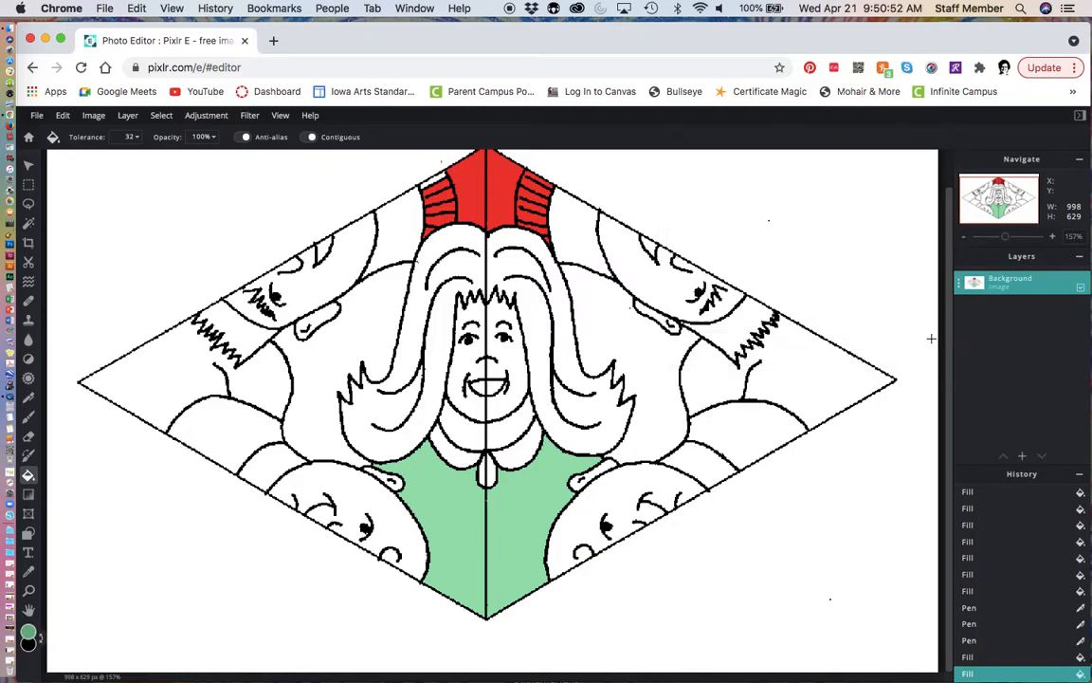
click(537, 444)
click(473, 465)
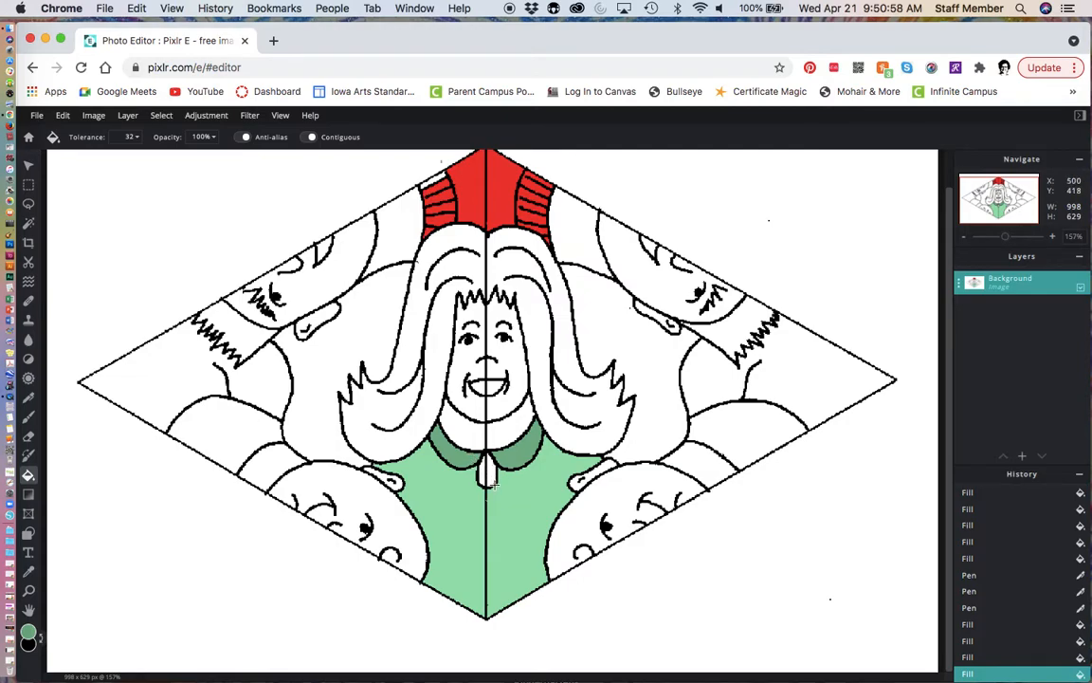
Step: Choose tan #CEB68B and fill both halves of the central figure's small tie shape, neck and face
click(29, 632)
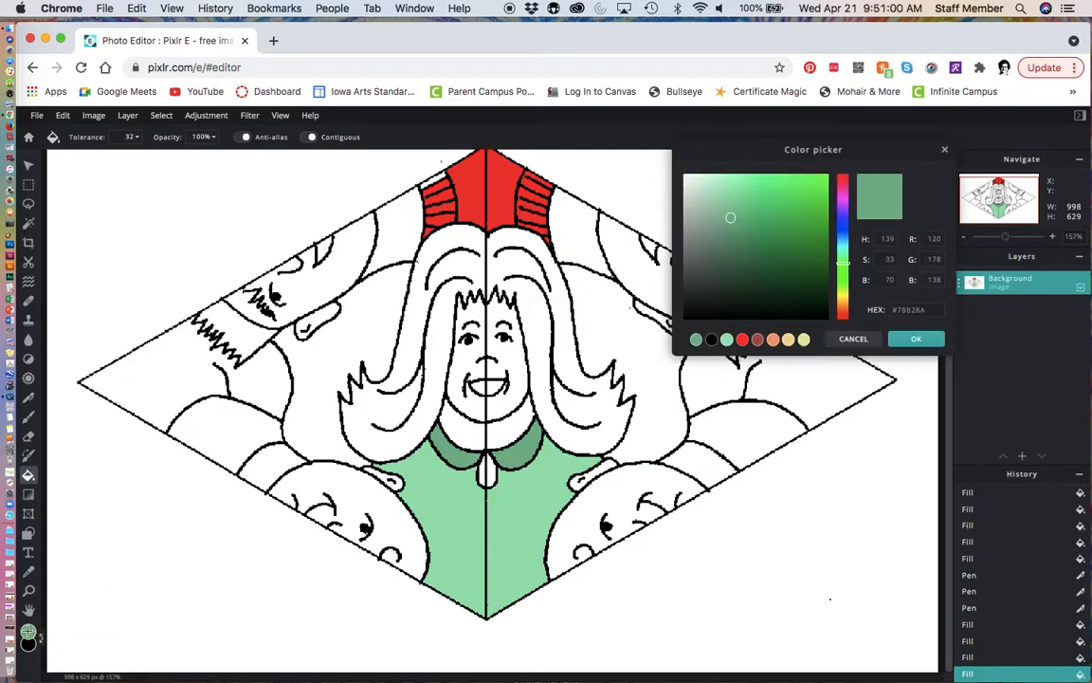
click(788, 340)
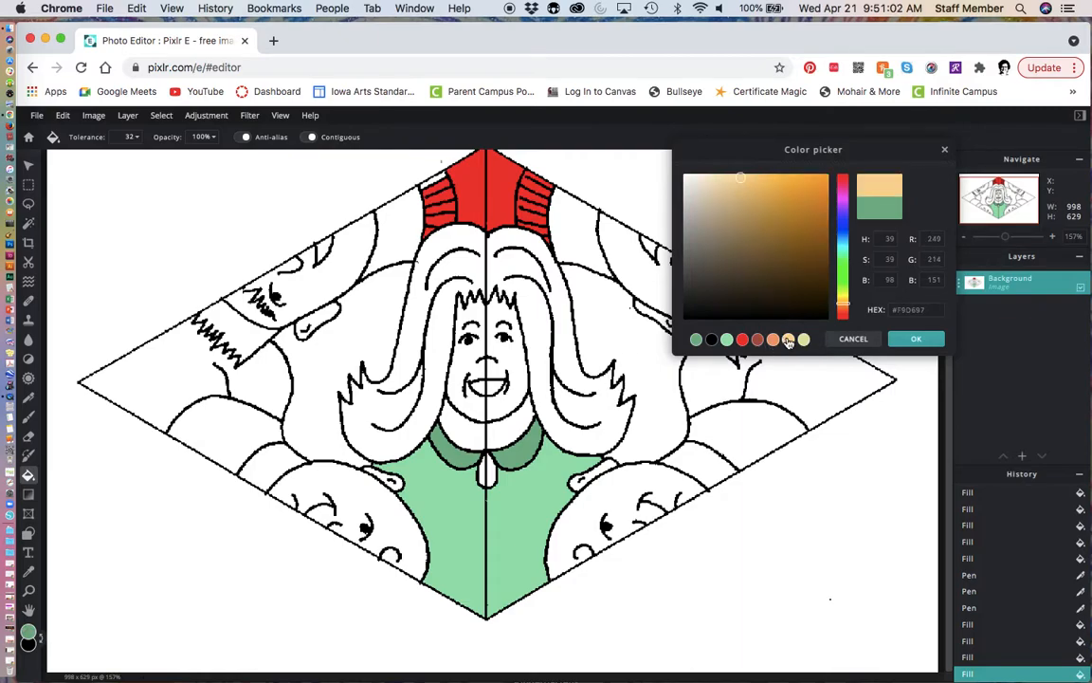
drag(768, 196, 732, 205)
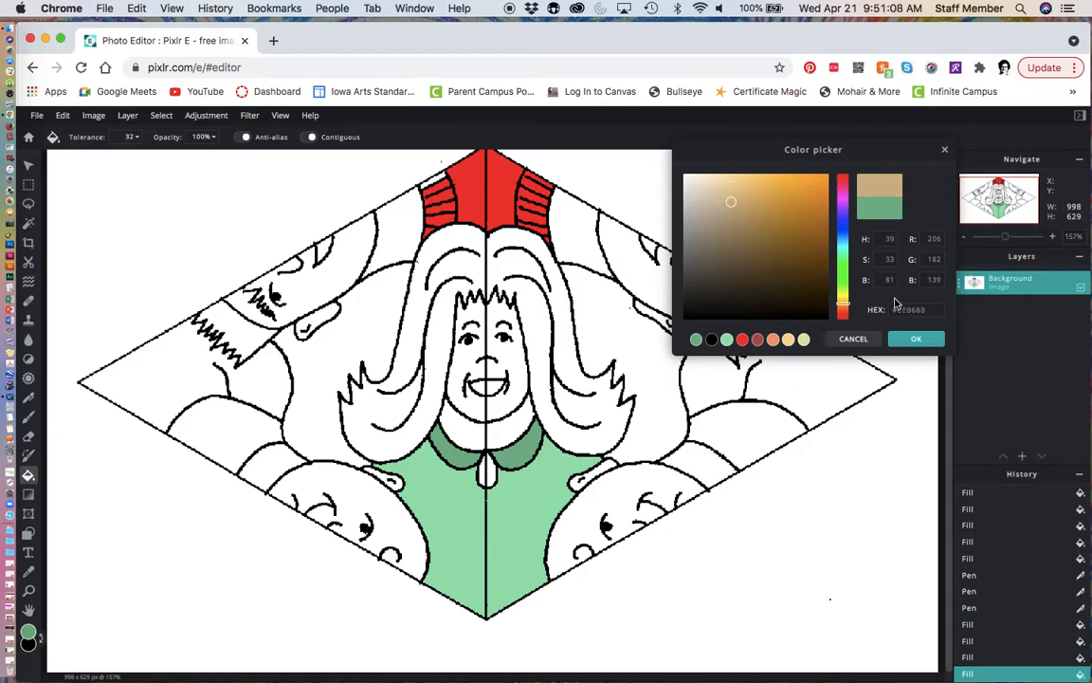
click(915, 338)
click(494, 473)
click(482, 473)
click(472, 443)
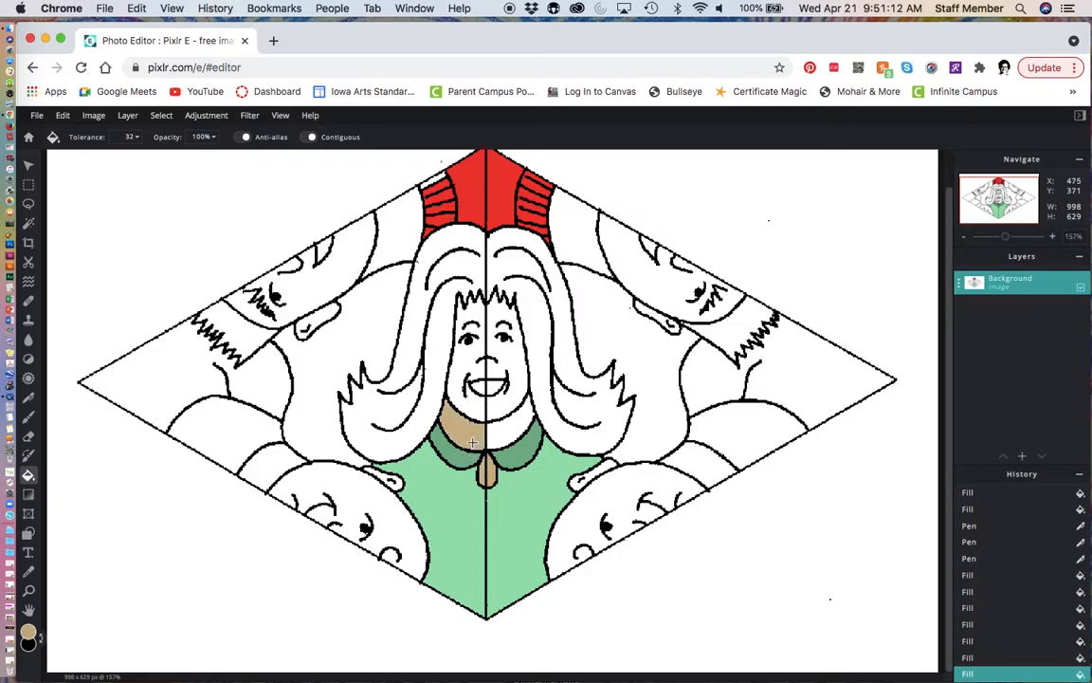
click(502, 427)
click(463, 374)
click(505, 406)
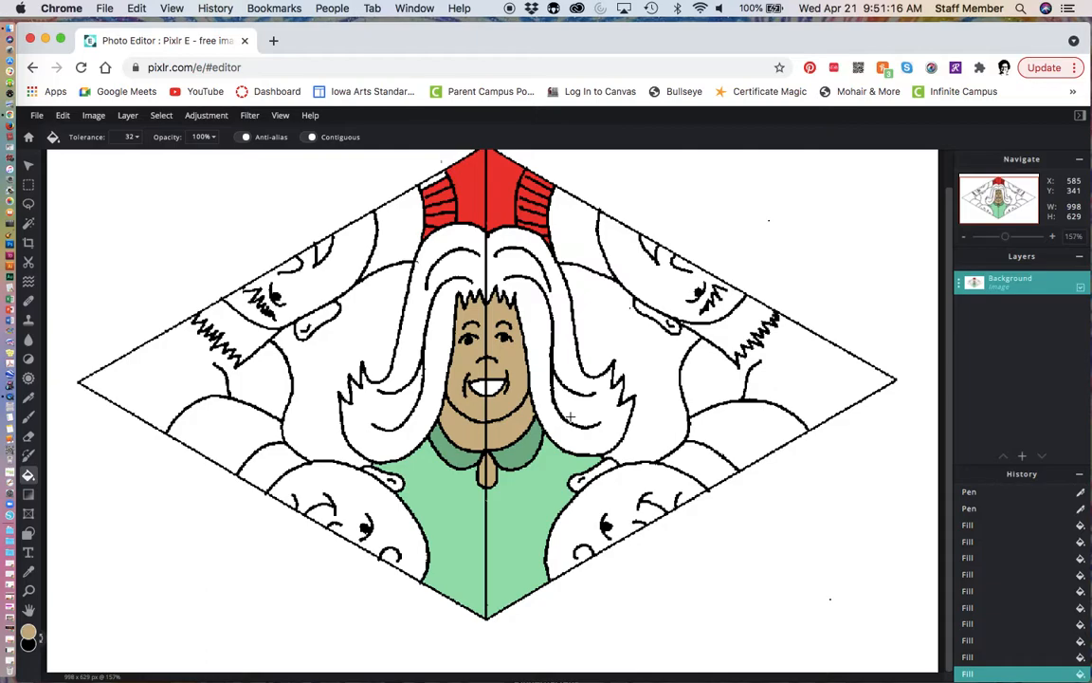
Step: Choose soft yellow #F3F17A and fill the central figure's hair on both sides of the centre line
click(31, 635)
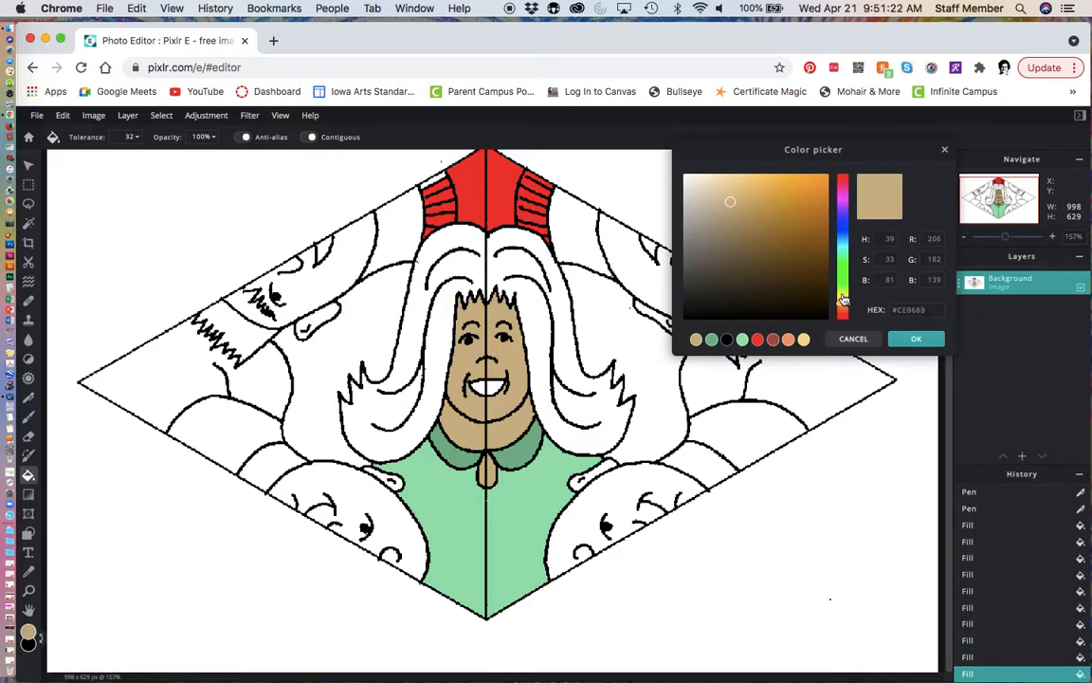
click(844, 300)
drag(844, 303, 843, 295)
click(784, 187)
drag(784, 188, 777, 181)
drag(762, 185, 757, 186)
click(934, 341)
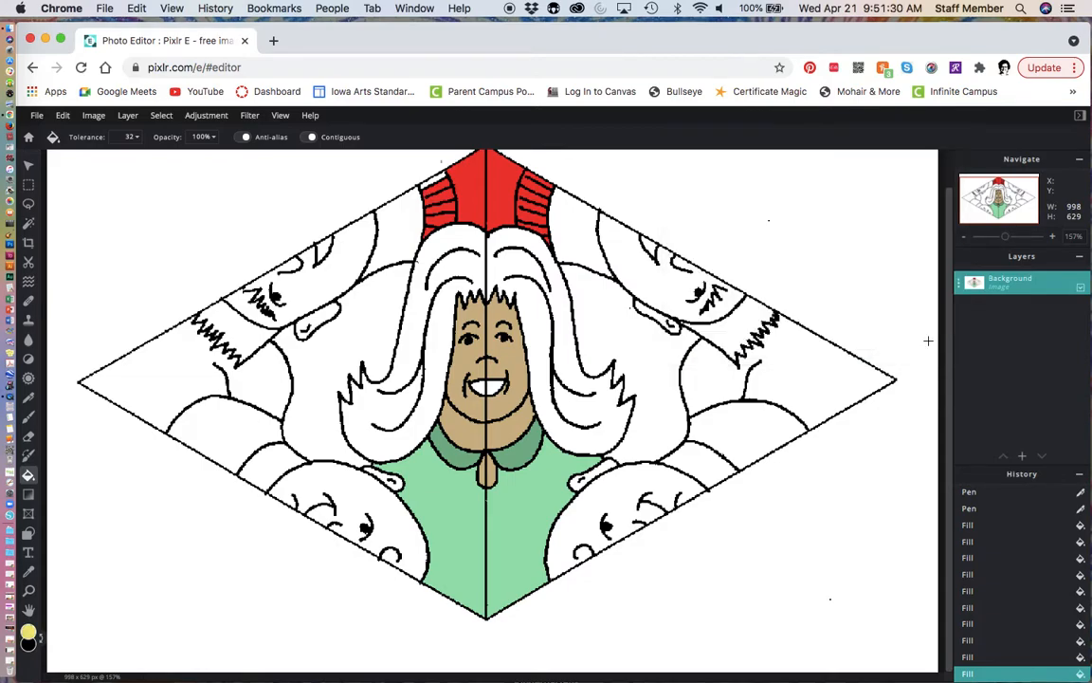
click(491, 249)
click(467, 268)
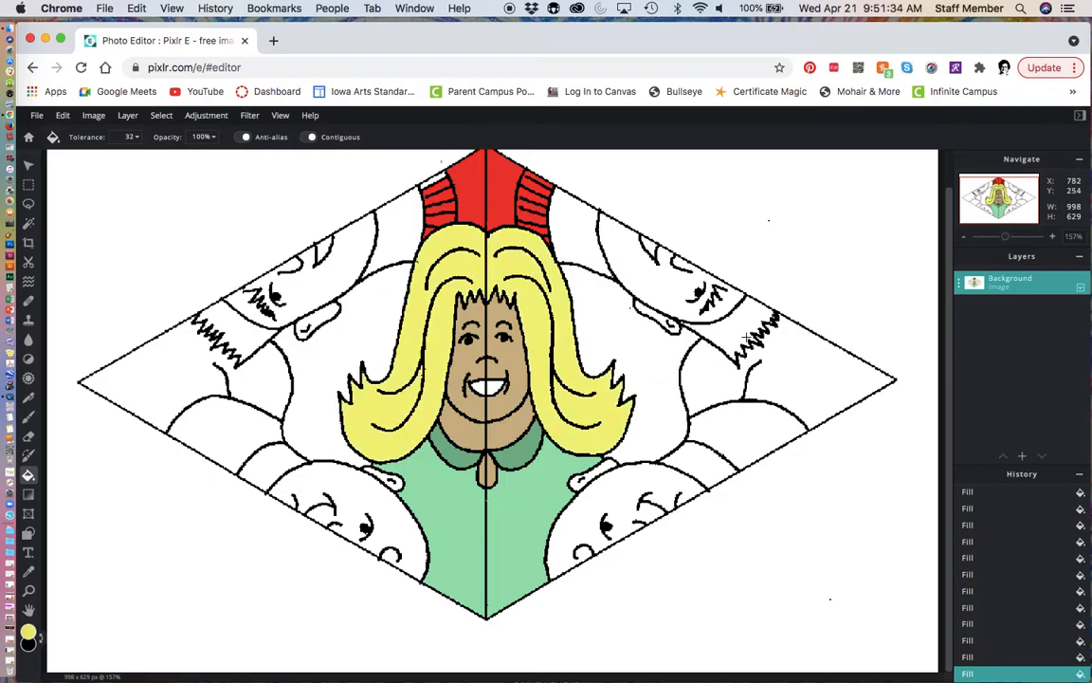
Step: Choose dark brown #4B400F and fill the spiky hair of both upper heads
click(29, 631)
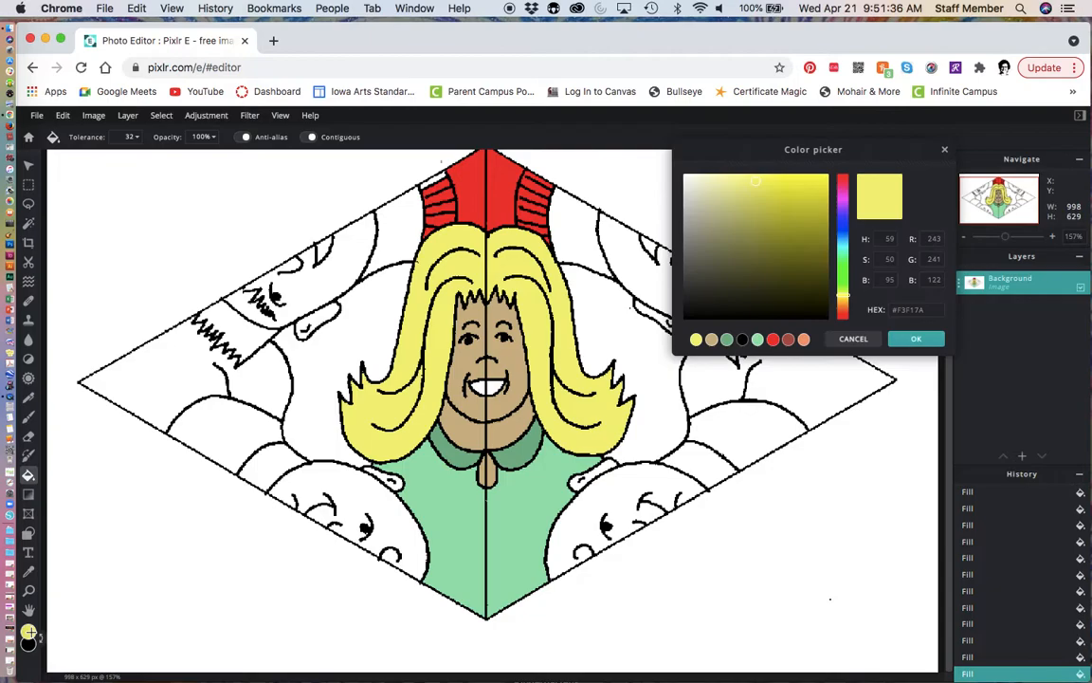
click(844, 302)
mouse_move(779, 213)
mouse_down()
mouse_move(760, 236)
mouse_move(766, 266)
mouse_move(749, 264)
mouse_move(787, 260)
mouse_move(800, 276)
mouse_up()
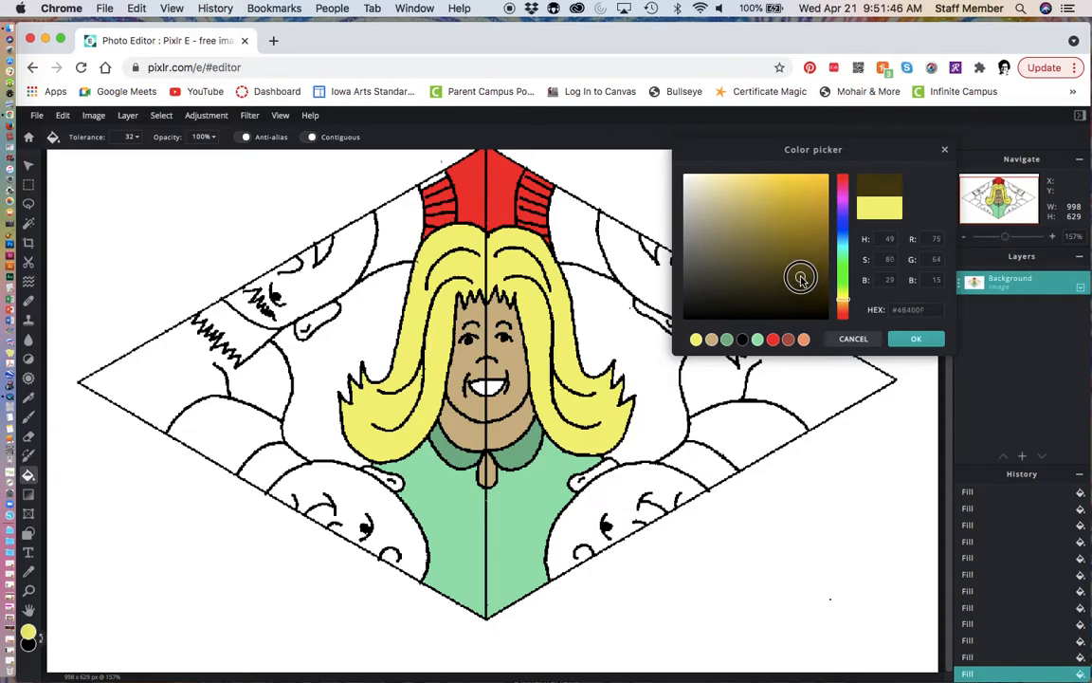
click(917, 342)
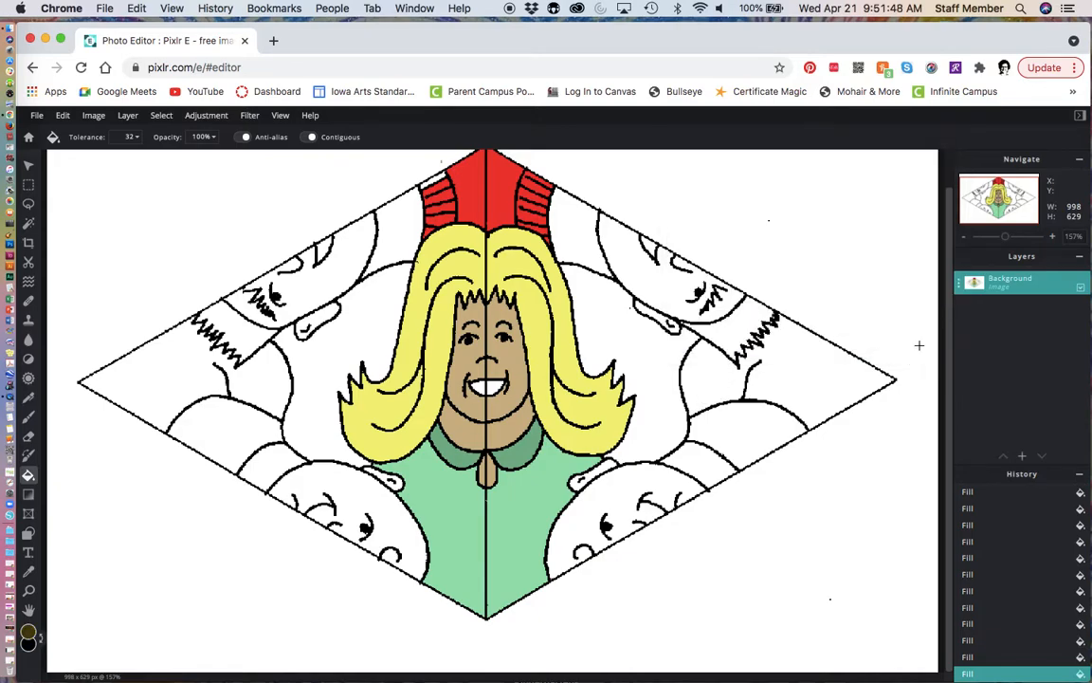
click(739, 325)
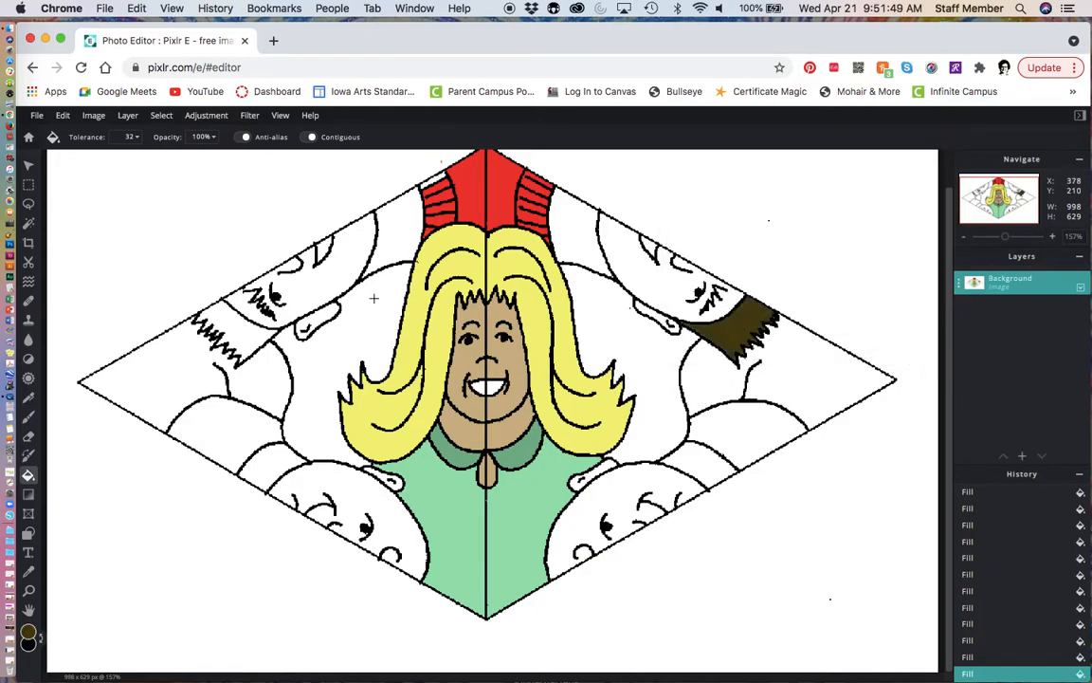
click(234, 320)
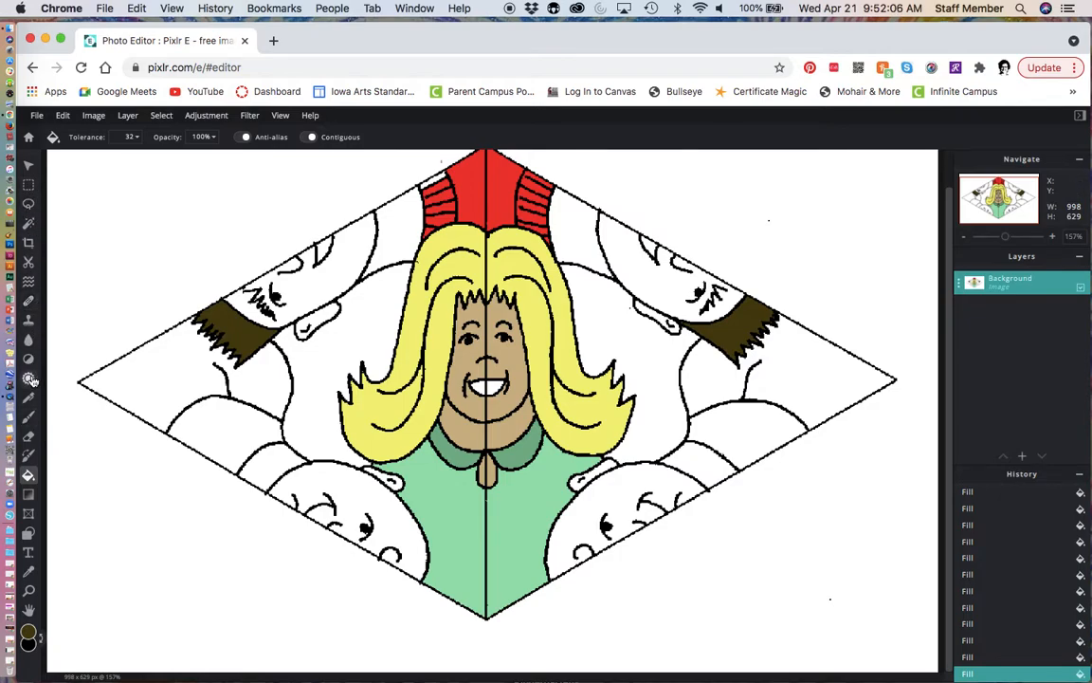
Step: Sample the red #EC1D1D from the drawing's top area and fill the remaining white stripe in the left ribbed band
click(29, 630)
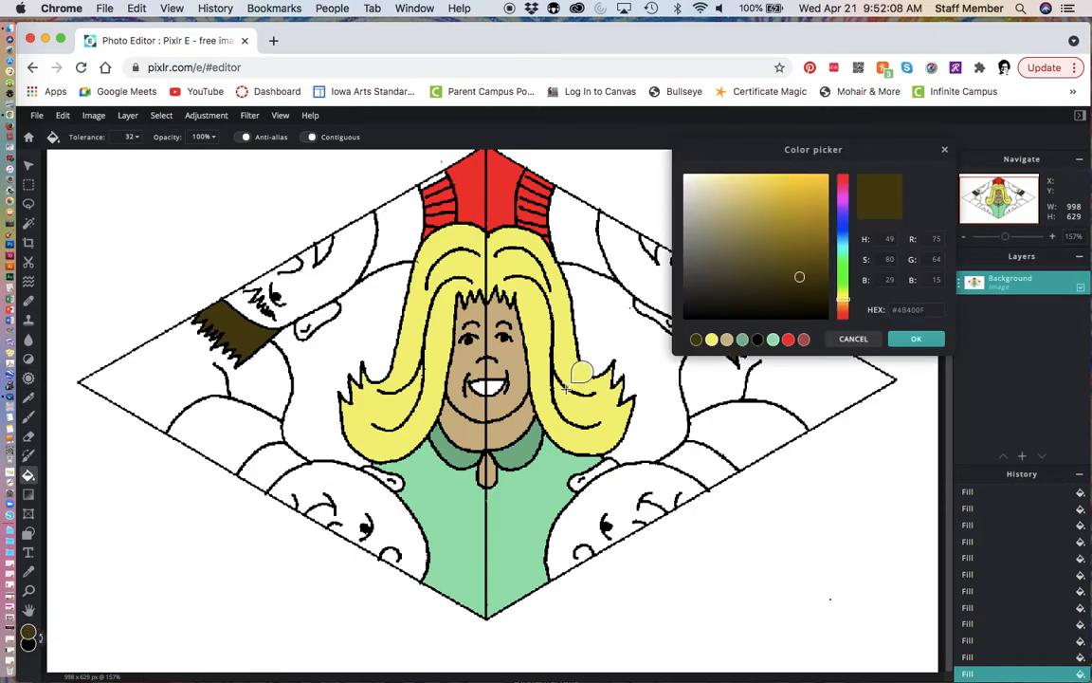
click(510, 171)
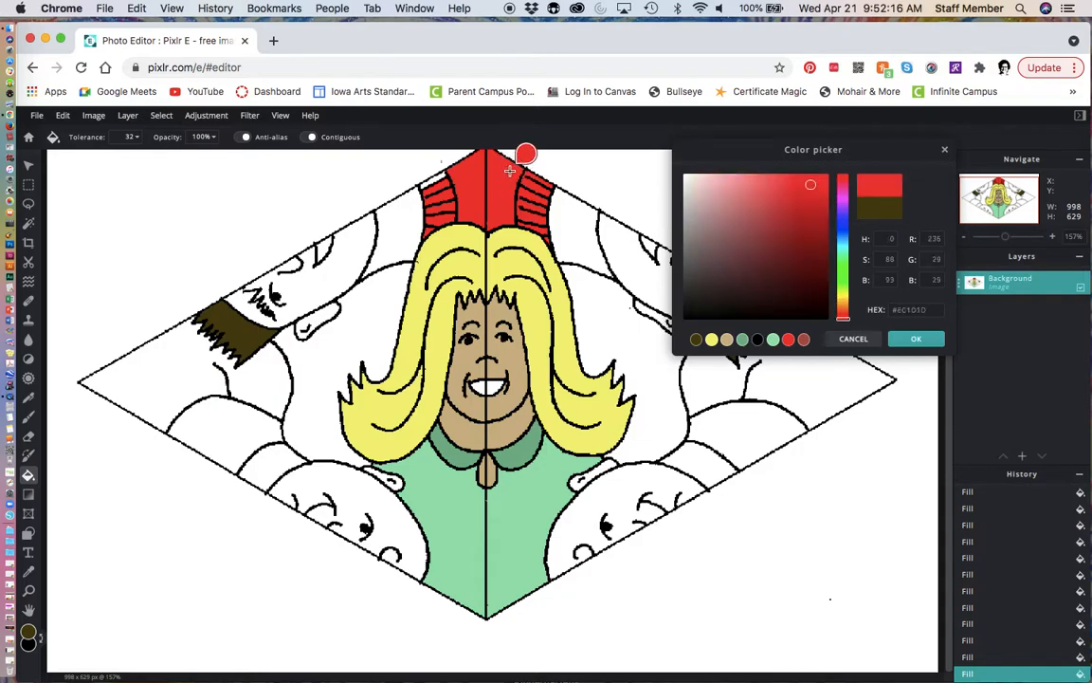
click(906, 339)
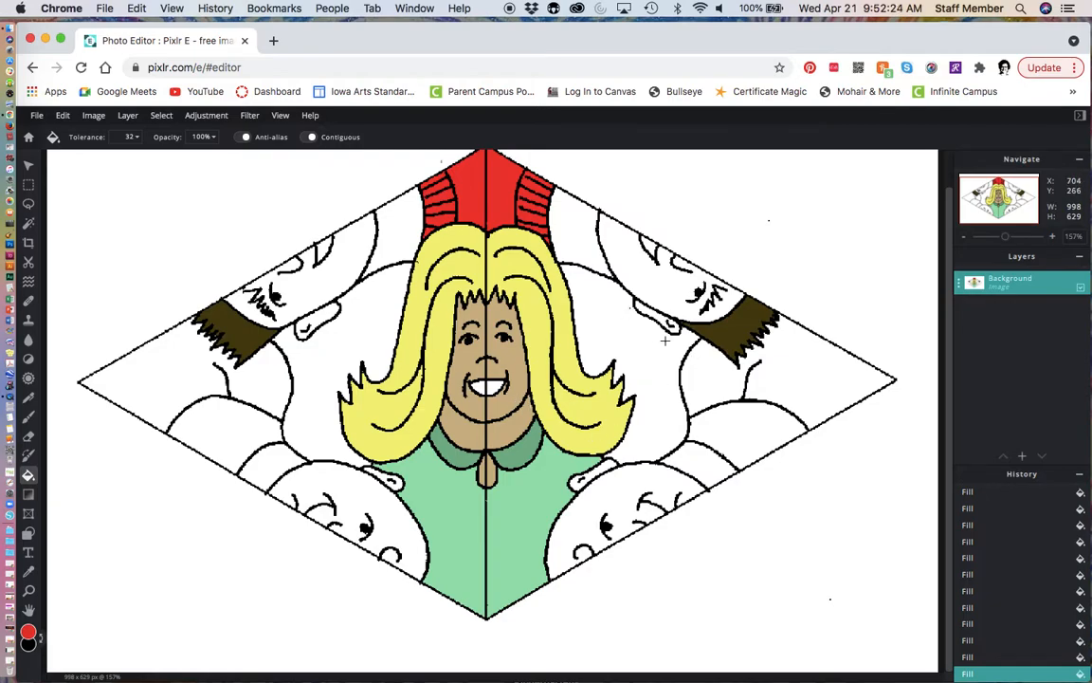
Step: Choose pale beige #F3E2C3 and fill the faces, necks and ears of both upper heads
click(28, 631)
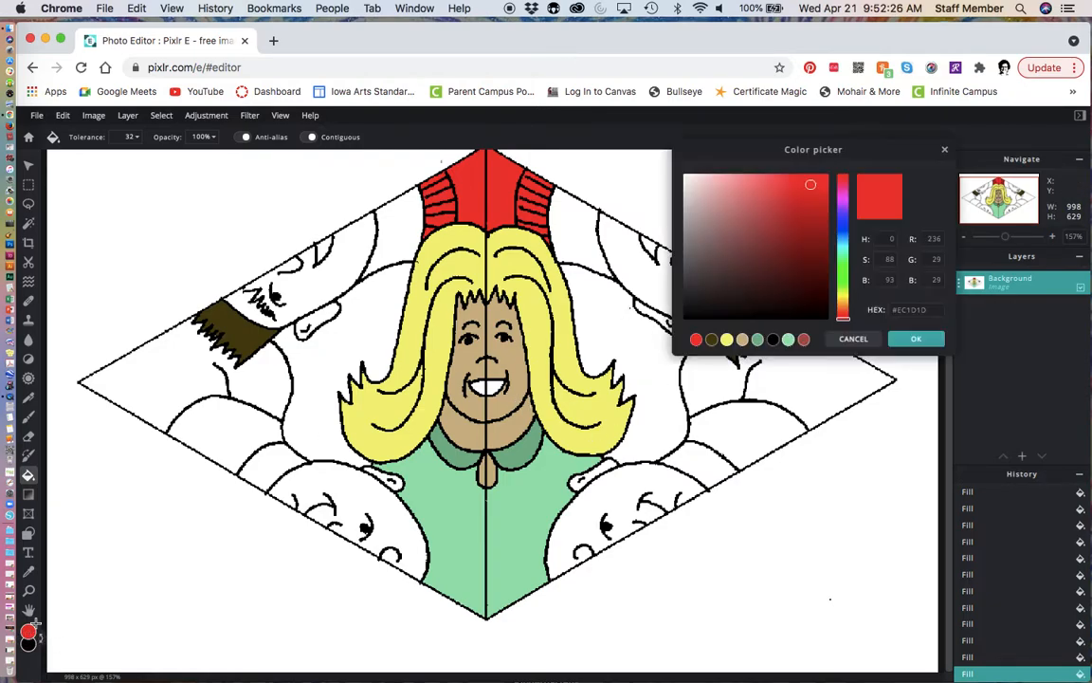
click(743, 340)
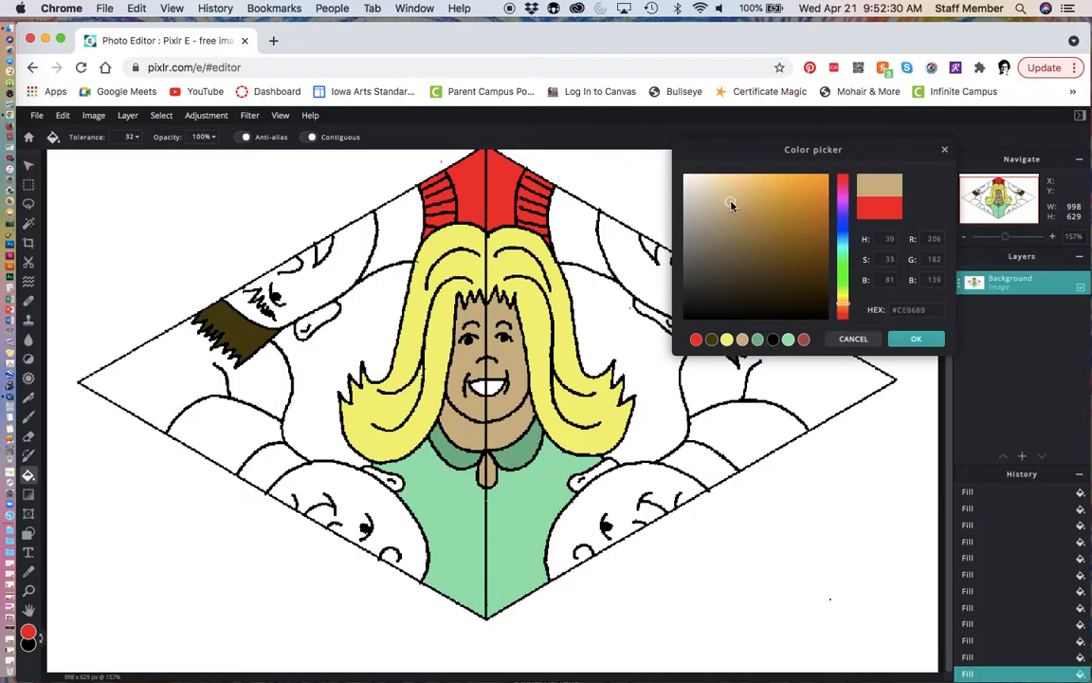
drag(731, 202, 712, 182)
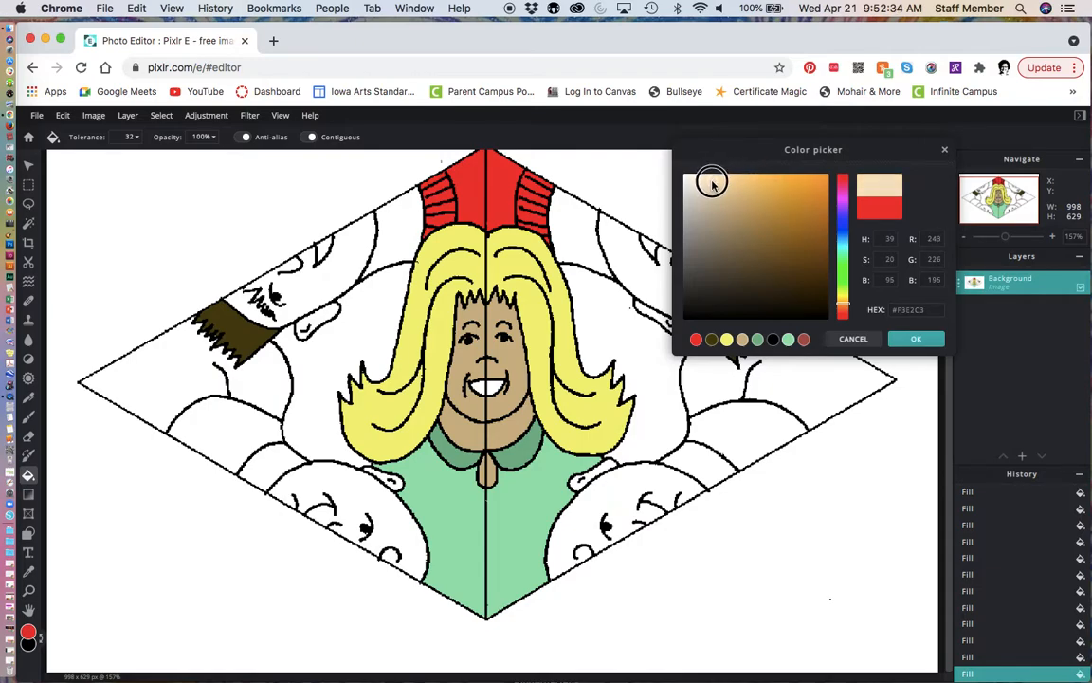
click(914, 340)
click(645, 278)
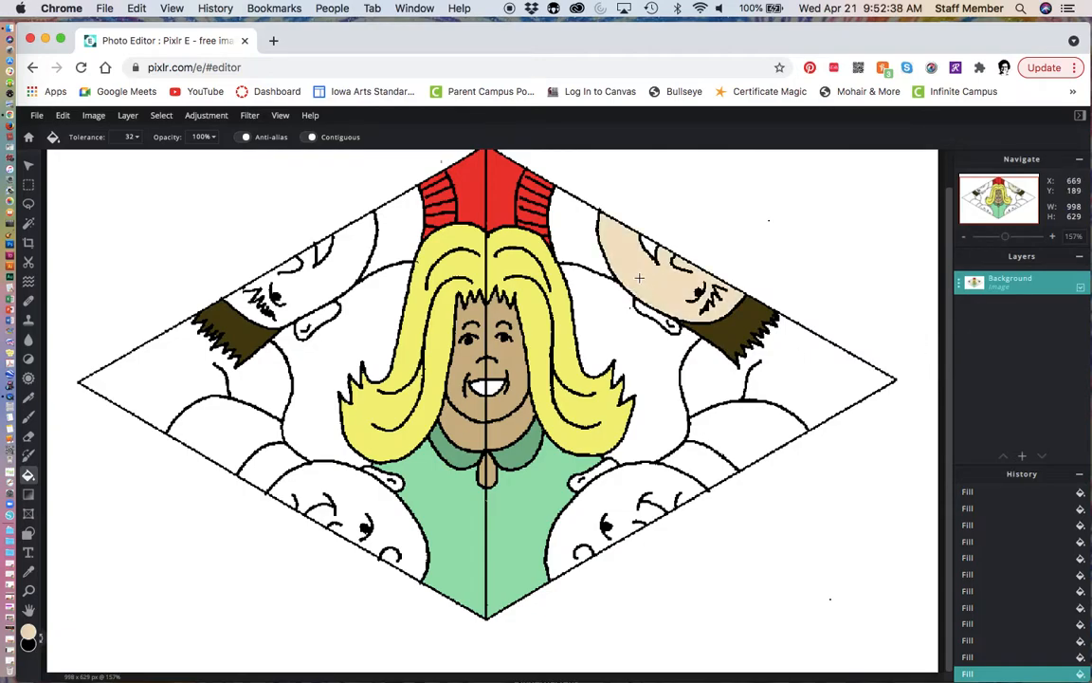
click(569, 239)
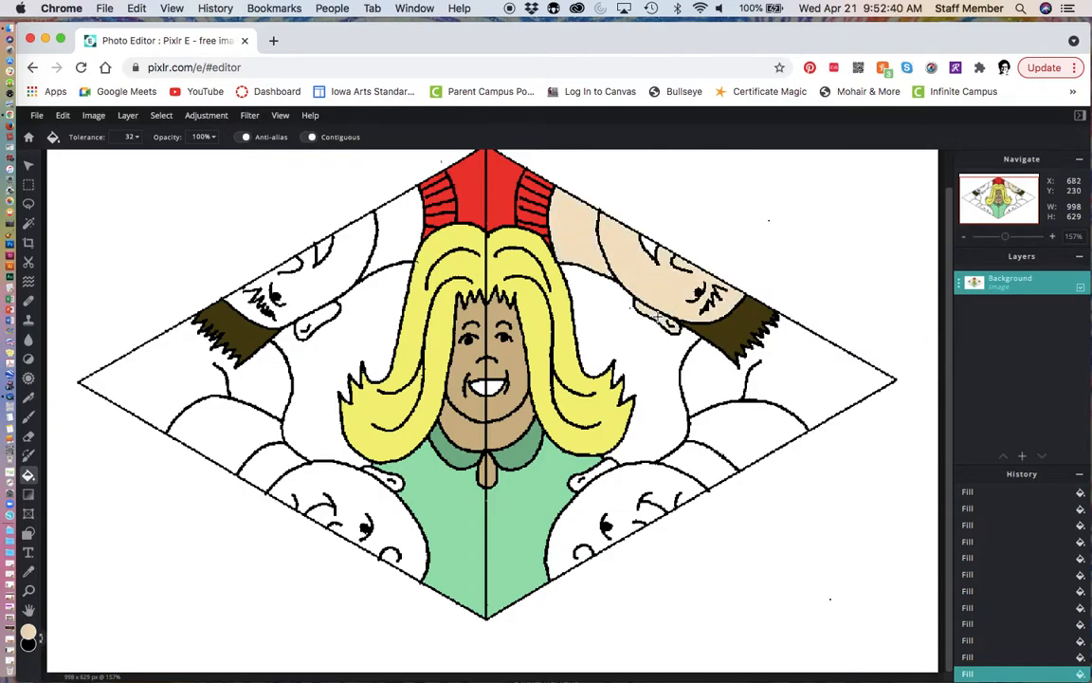
click(346, 218)
click(323, 229)
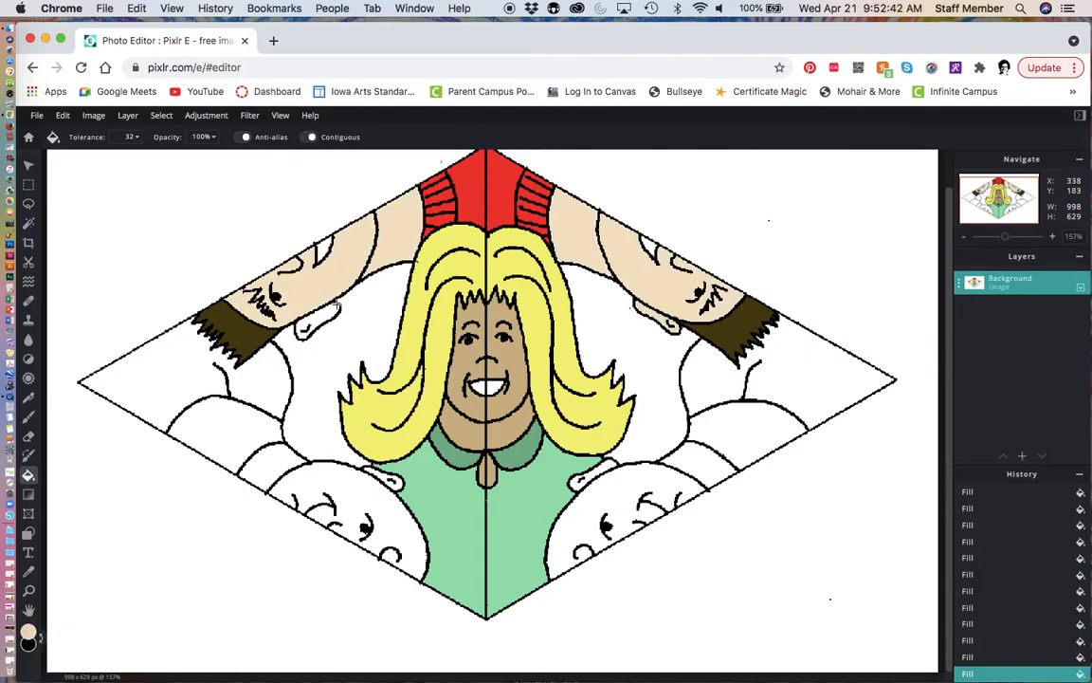
click(324, 316)
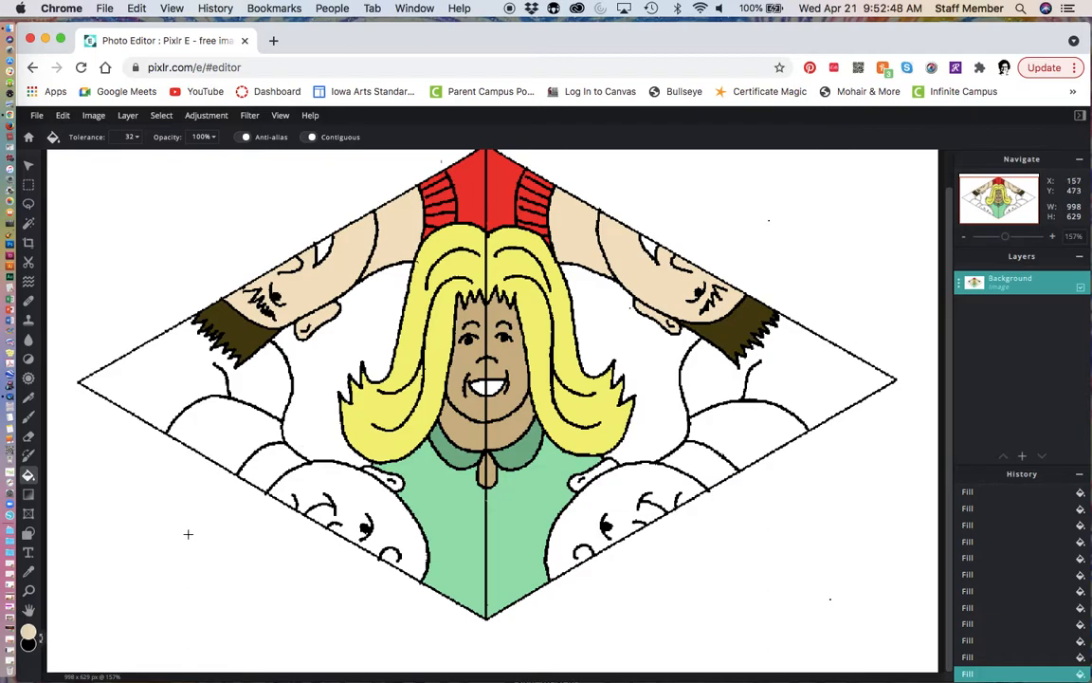
Step: Choose medium brown #A56D05 and fill the faces, ears and necks of both lower heads
click(32, 635)
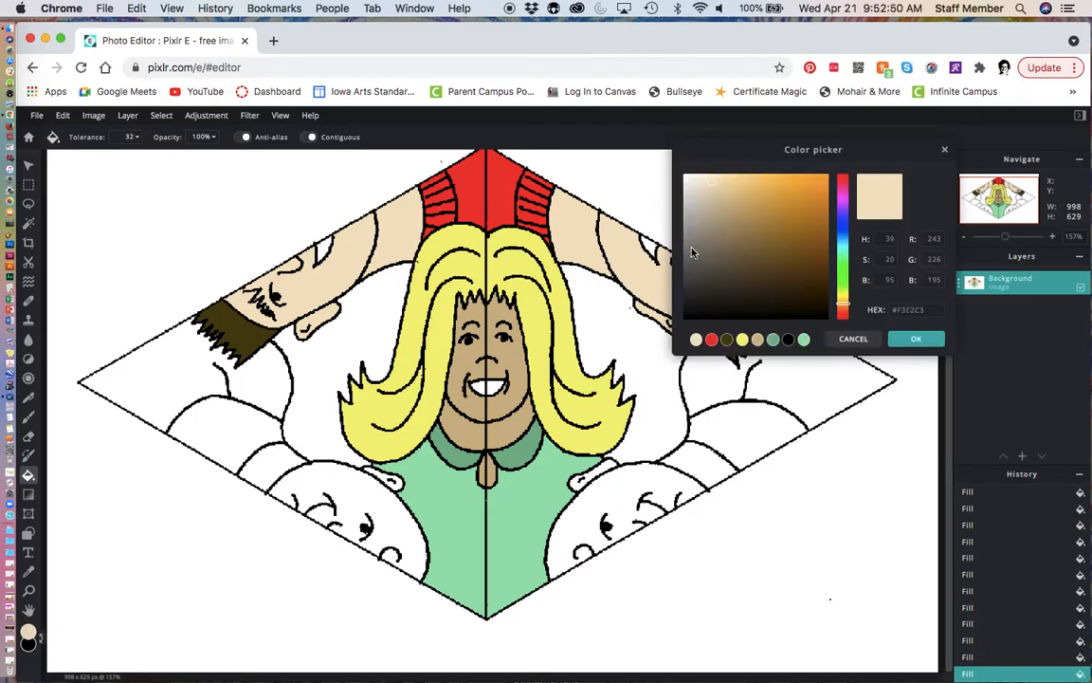
drag(794, 239, 824, 228)
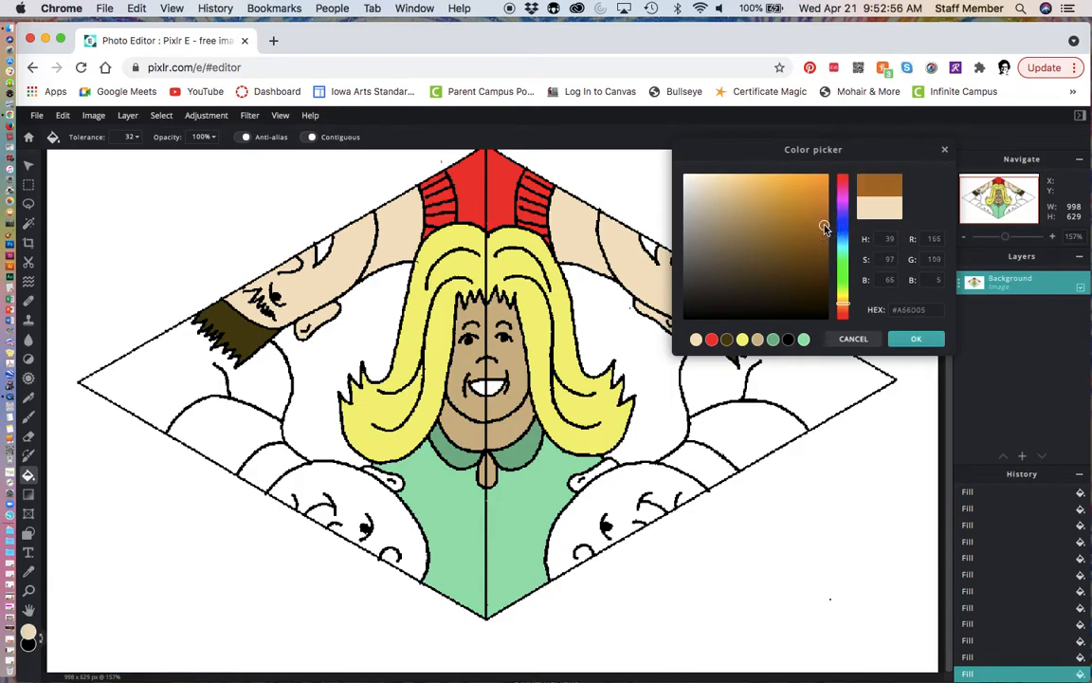
click(920, 339)
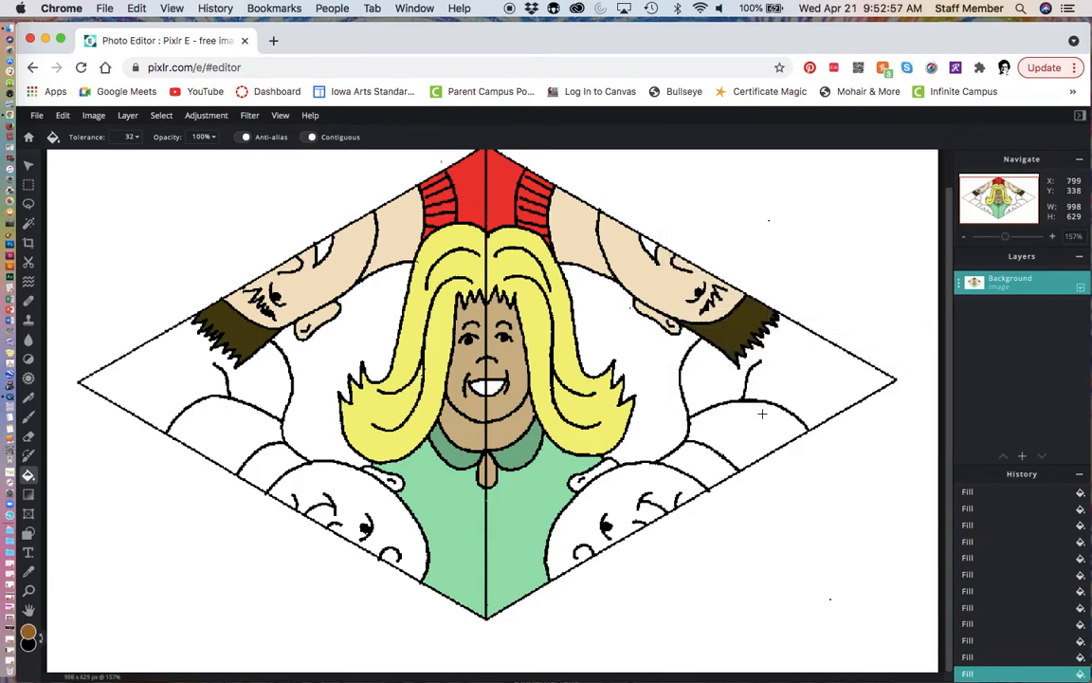
click(623, 486)
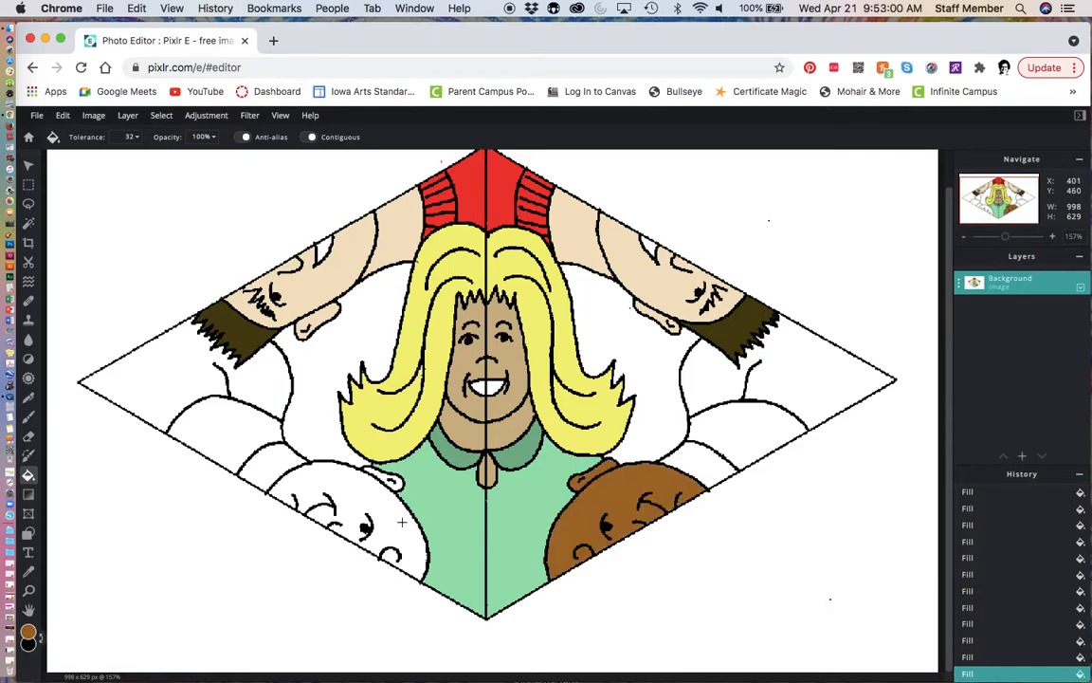
click(359, 472)
click(277, 460)
click(703, 461)
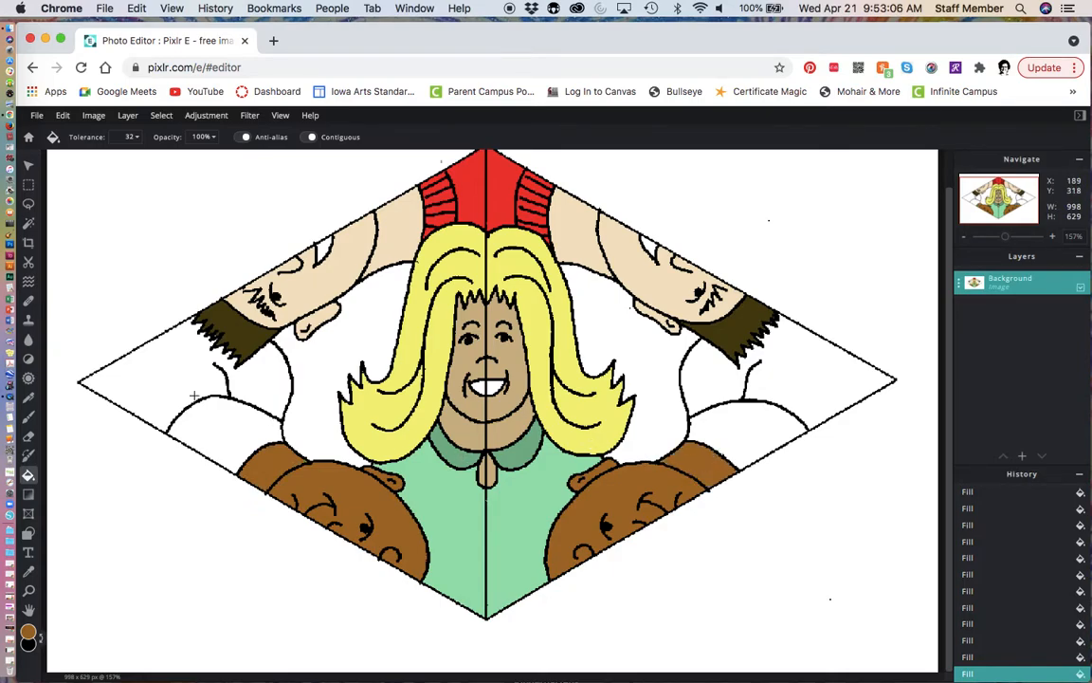
Step: Choose violet #6400F9 and fill the pointed outer shirt regions below the dark brown hair on both sides
click(29, 631)
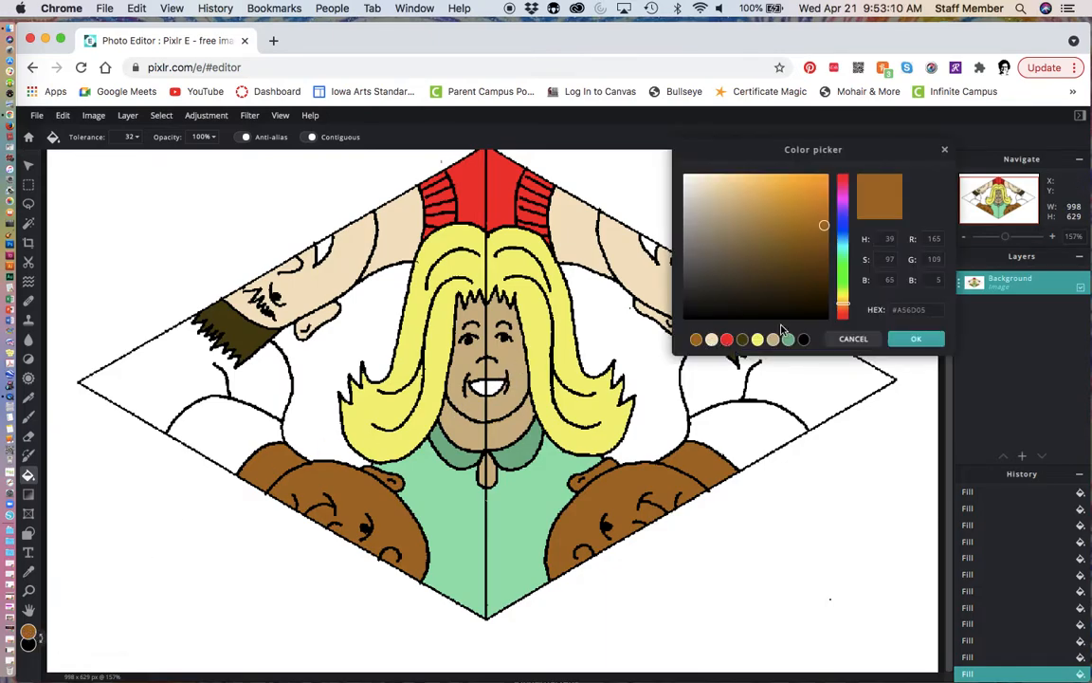
click(844, 211)
drag(844, 210, 823, 178)
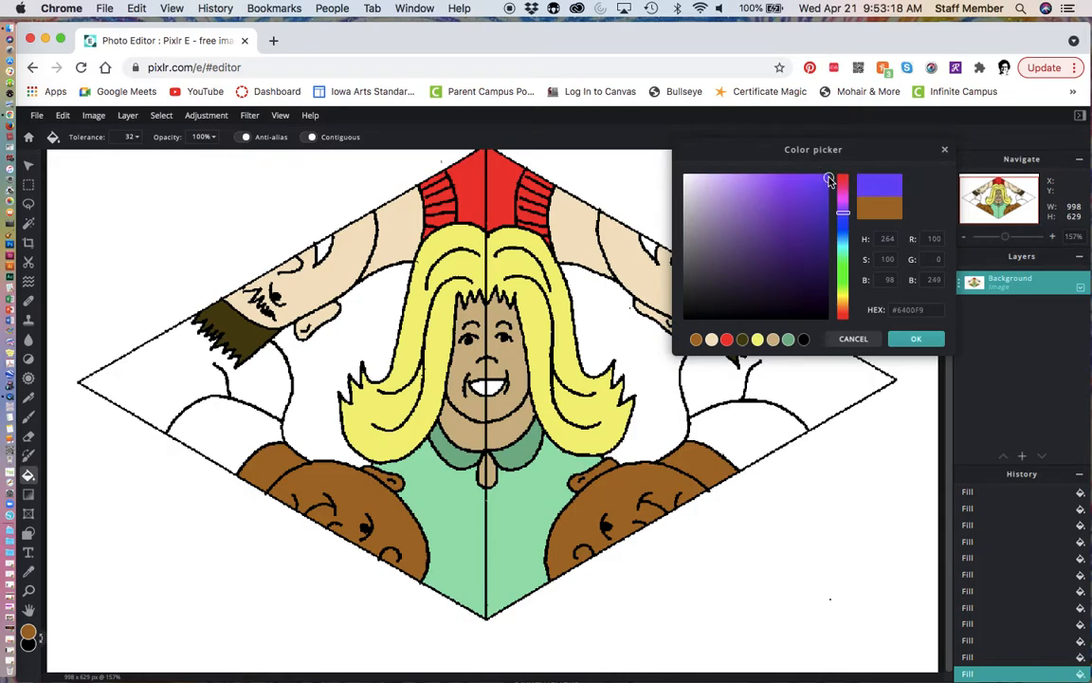
click(916, 339)
click(819, 359)
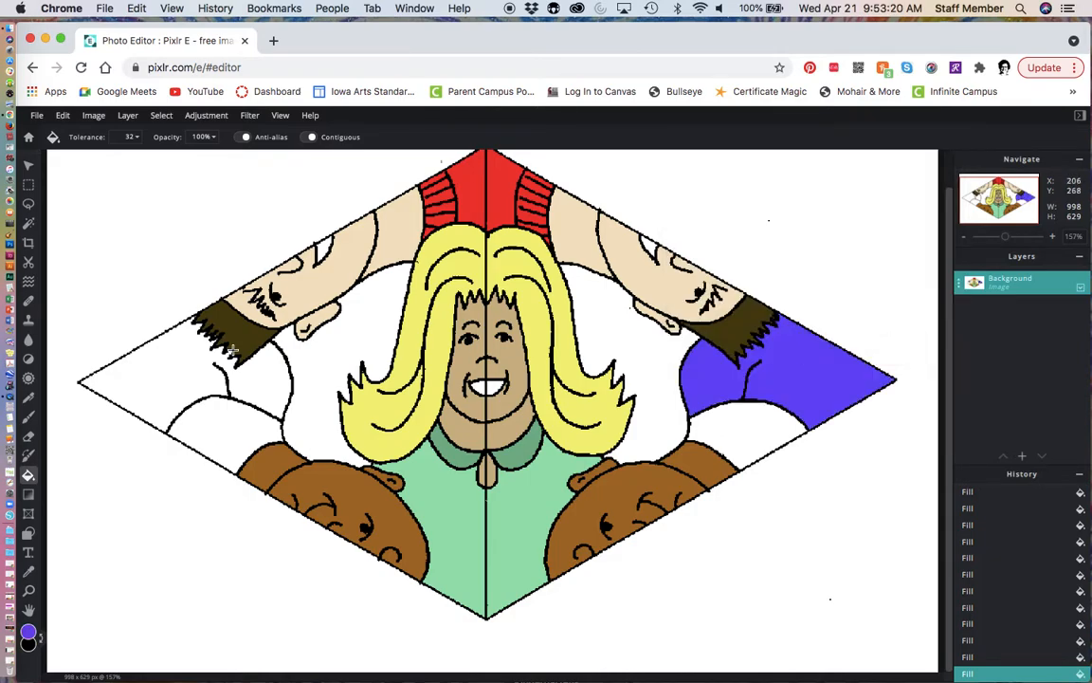
click(187, 376)
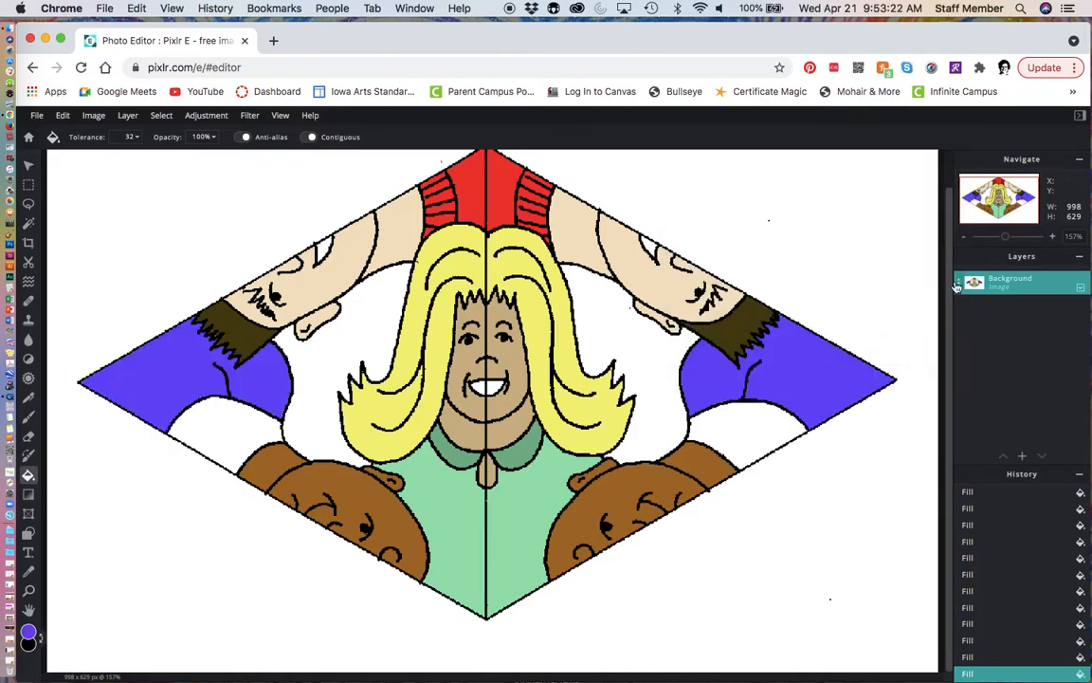
Step: Choose darker violet #620FDE and fill the white shirt regions next to the necks of both lower heads
click(29, 633)
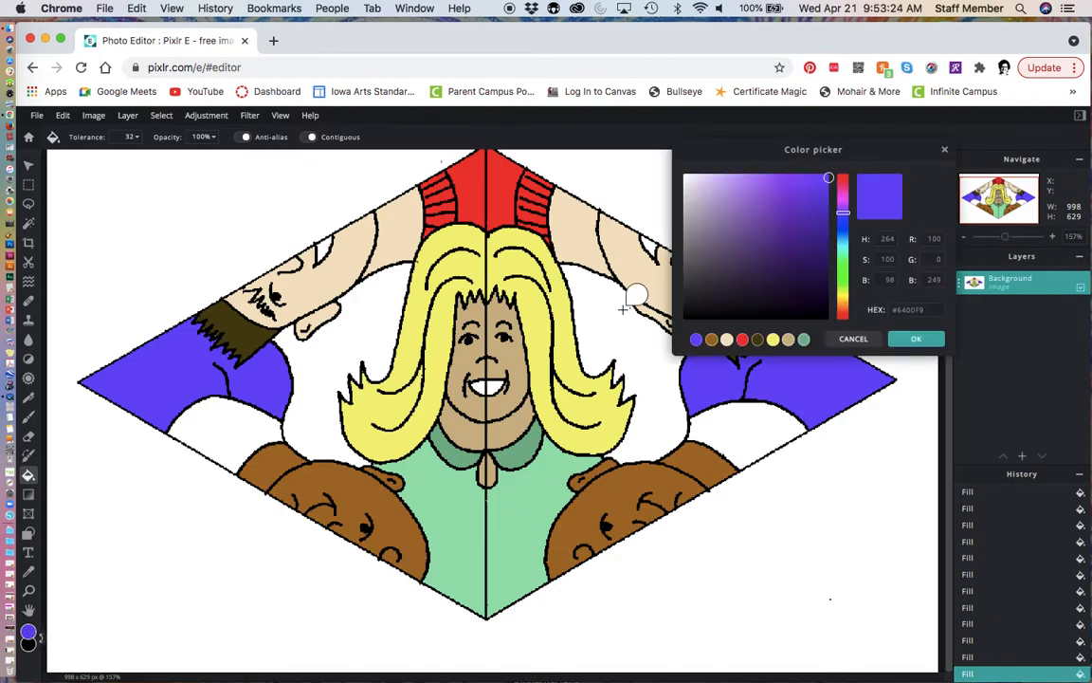
click(820, 195)
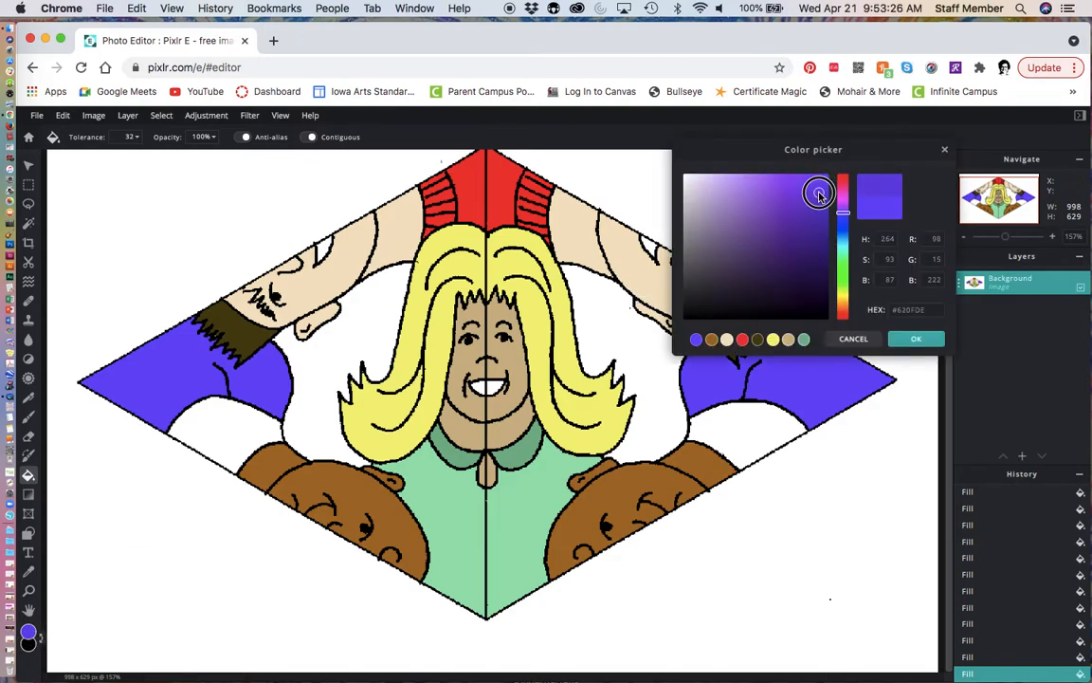
click(916, 338)
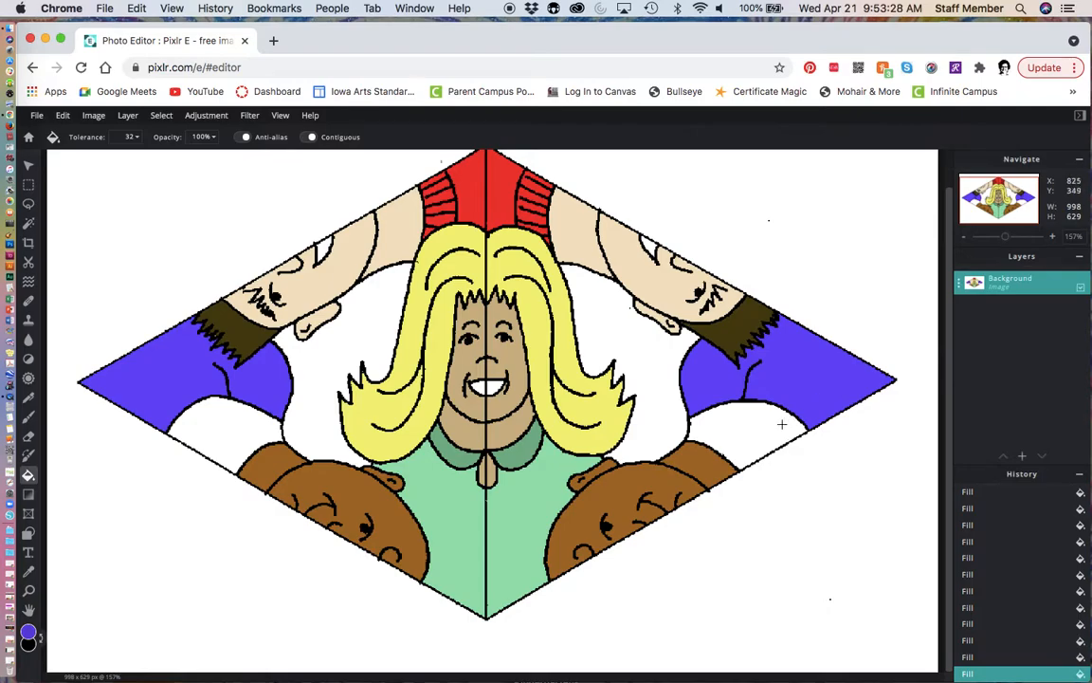
click(784, 423)
click(220, 433)
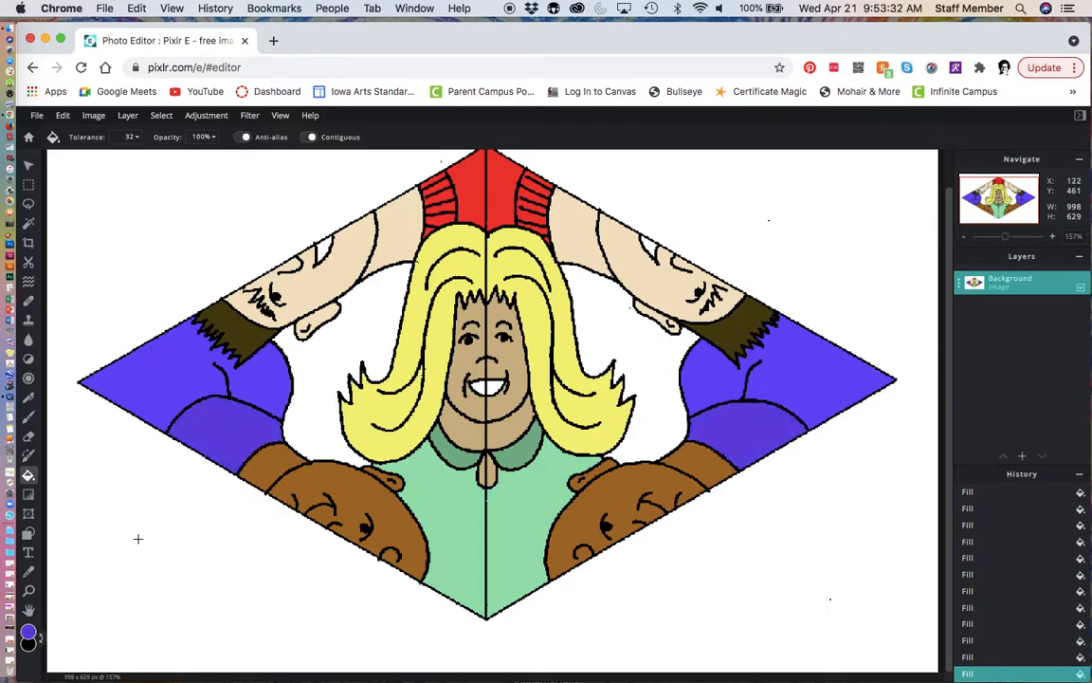
Step: Choose light pink #F2BAF3 and fill the white background areas on both sides of the blonde hair
click(27, 631)
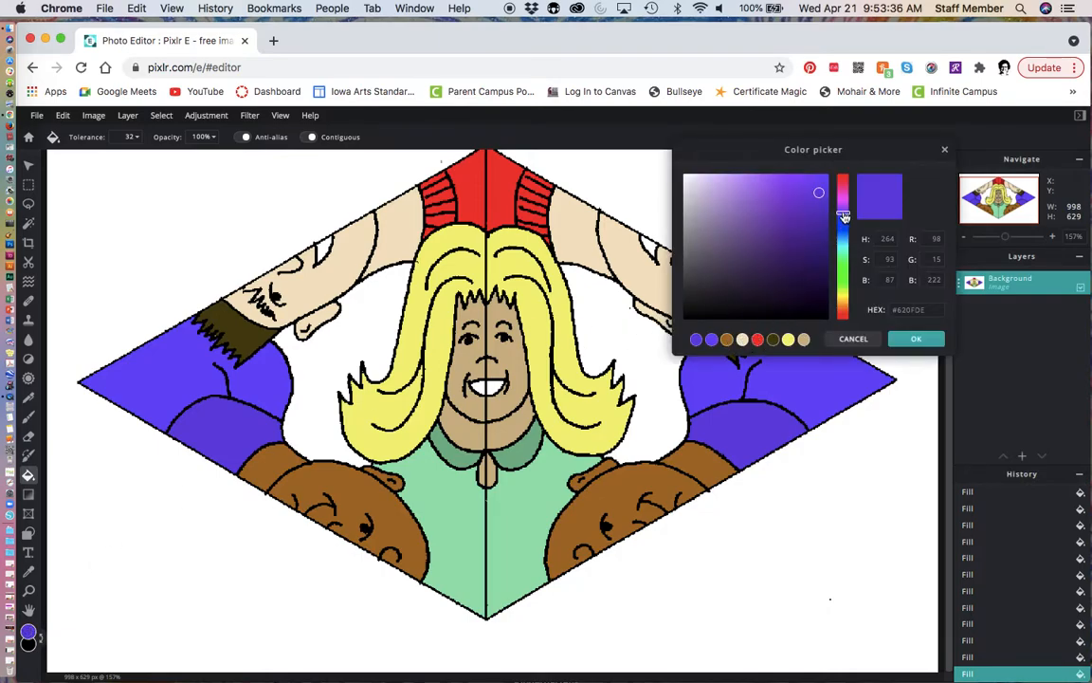
drag(843, 212, 842, 197)
click(738, 181)
mouse_move(738, 180)
mouse_down()
mouse_move(710, 171)
mouse_move(718, 180)
mouse_up()
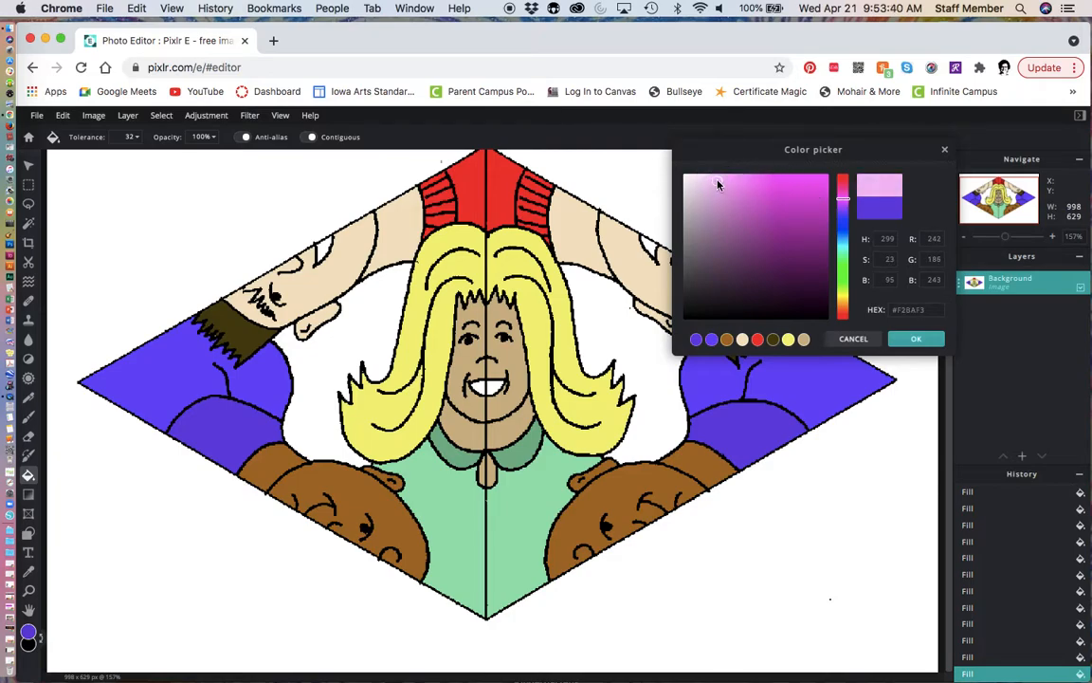
click(918, 341)
click(679, 356)
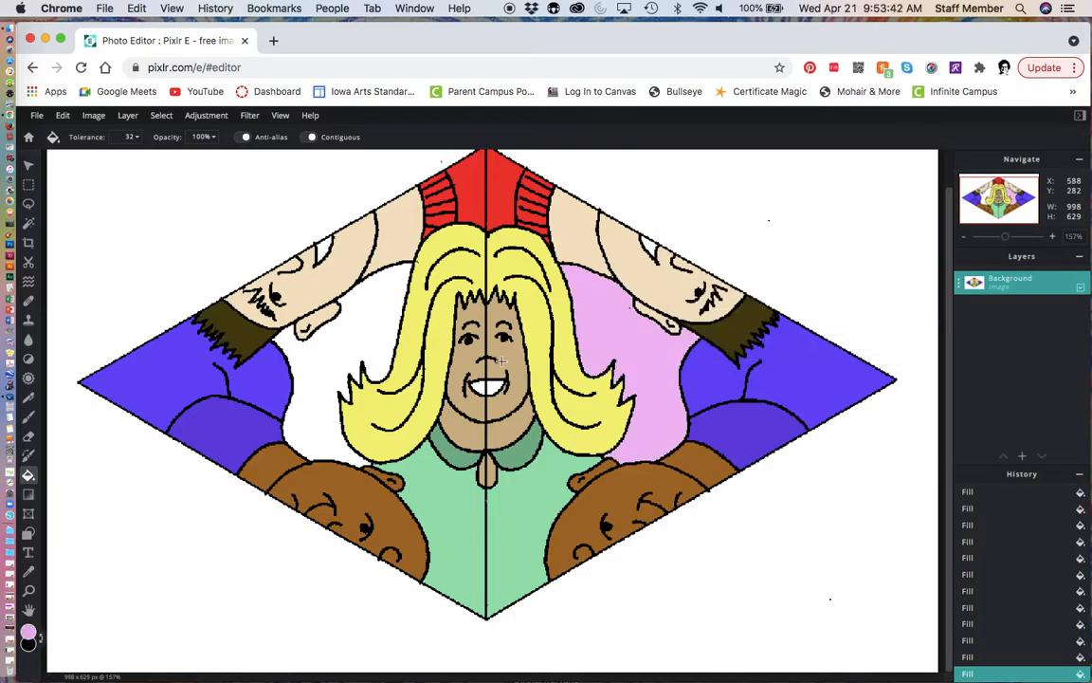
click(352, 346)
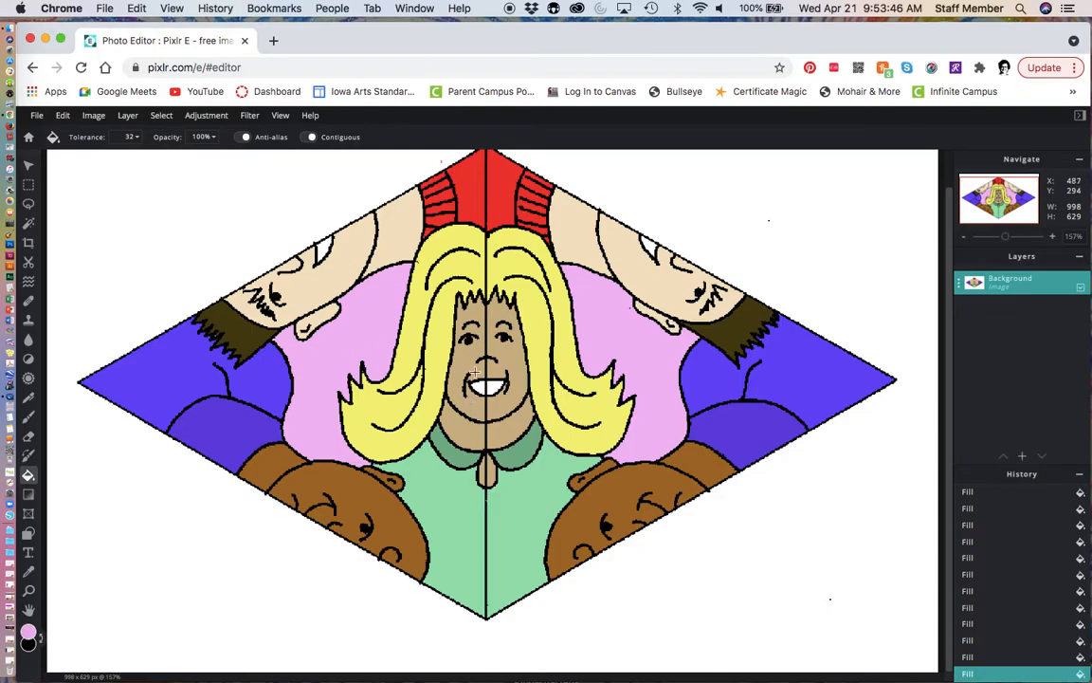
Step: Swap the foreground colour to black and fill the open mouths of the central face and both upper heads
click(41, 641)
click(323, 251)
click(494, 385)
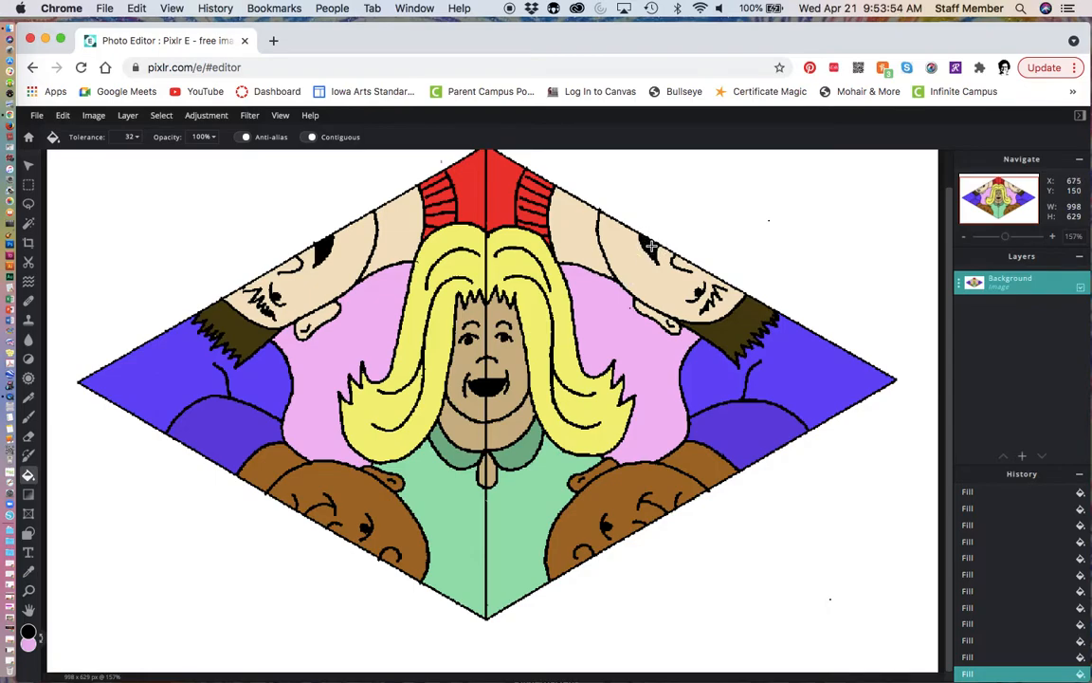
Step: Select the white area around the diamond with the magic wand, delete it to transparency and clear the selection
scroll(805, 466, up, 2)
scroll(805, 466, down, 5)
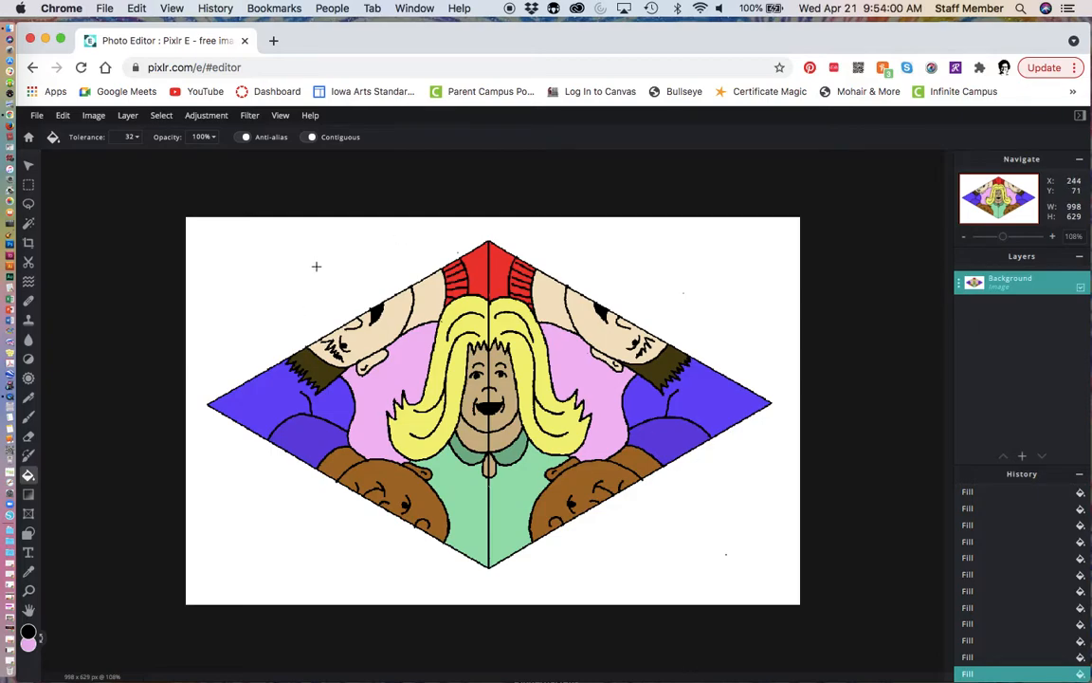
click(28, 223)
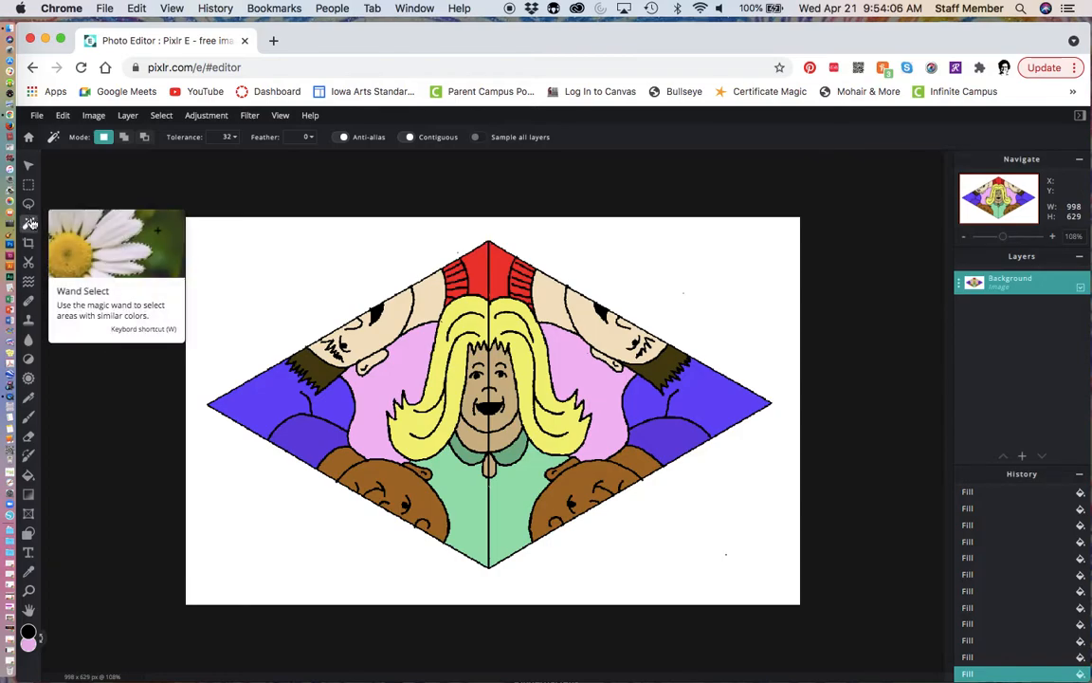
click(236, 263)
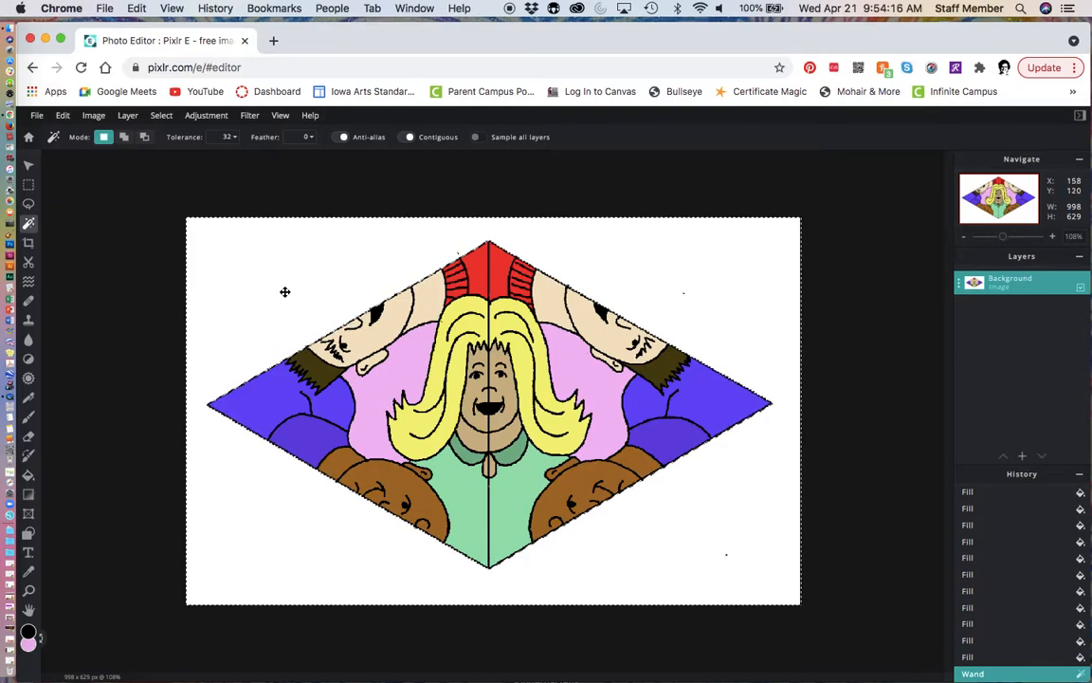
key(Delete)
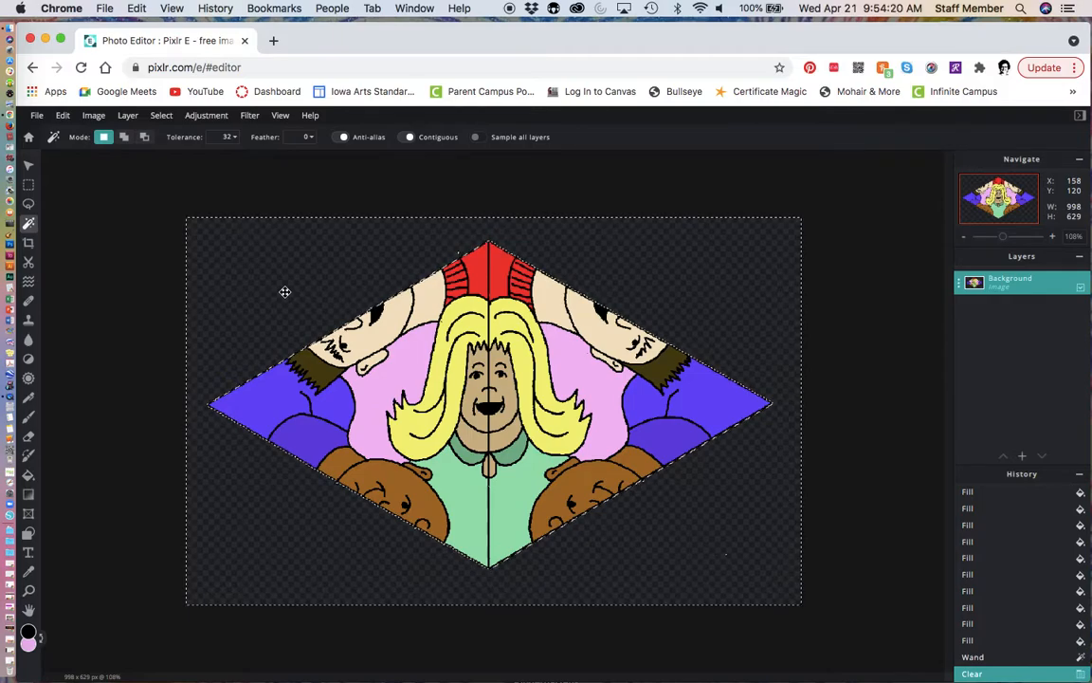
click(158, 114)
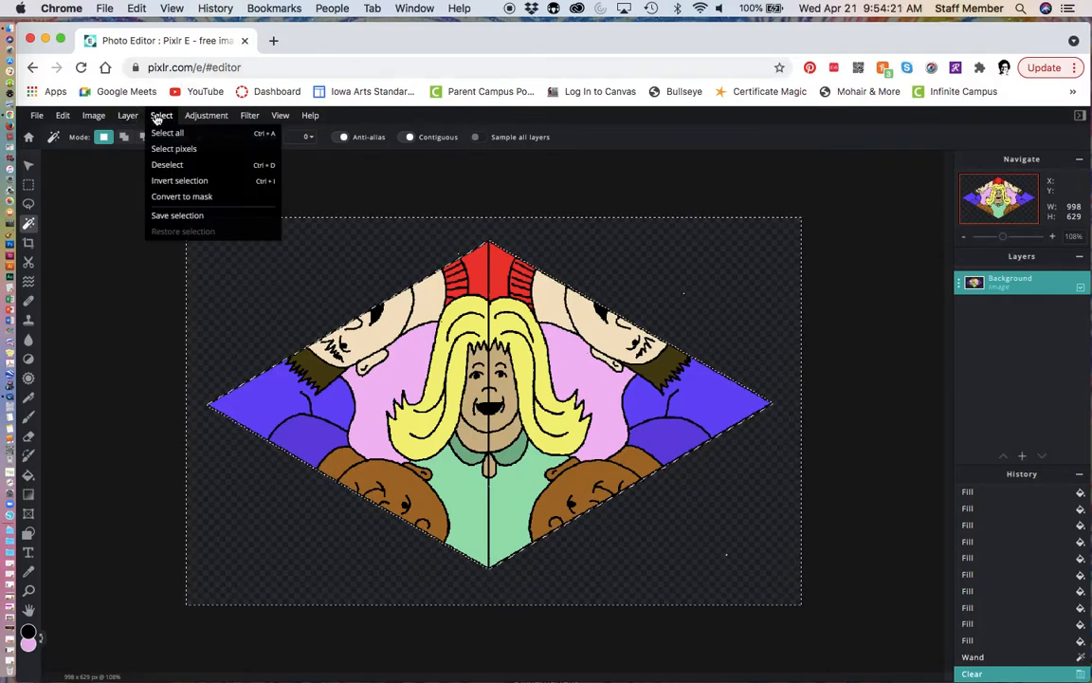
click(166, 165)
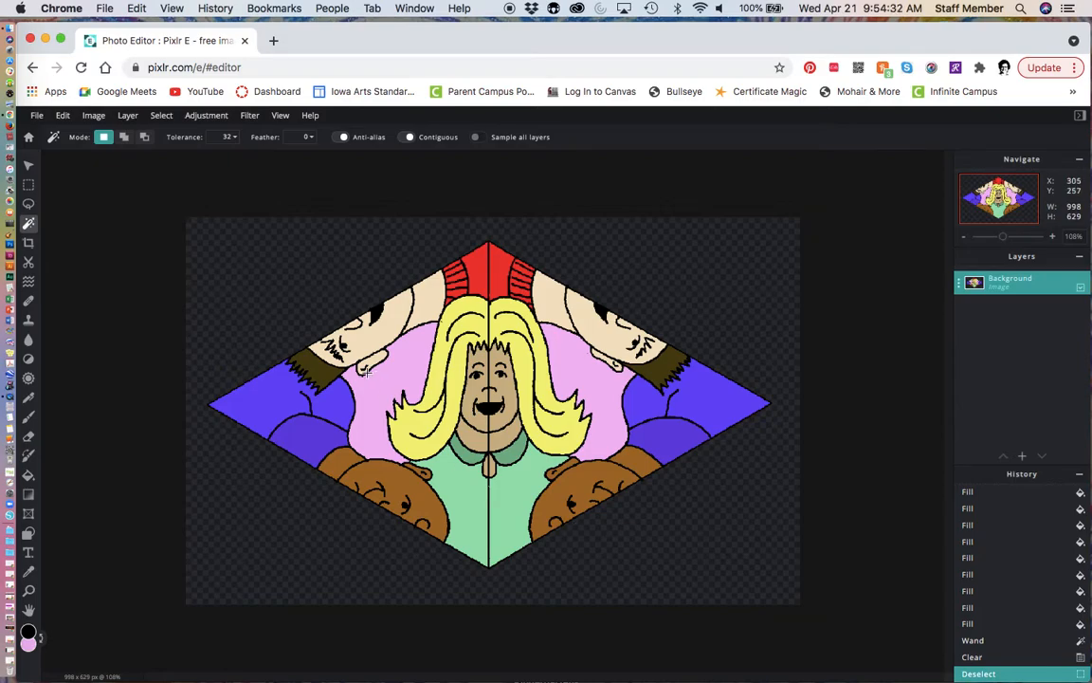
Step: Download the image as a JPG named "Colored diamond drawing" with the quality raised
click(38, 115)
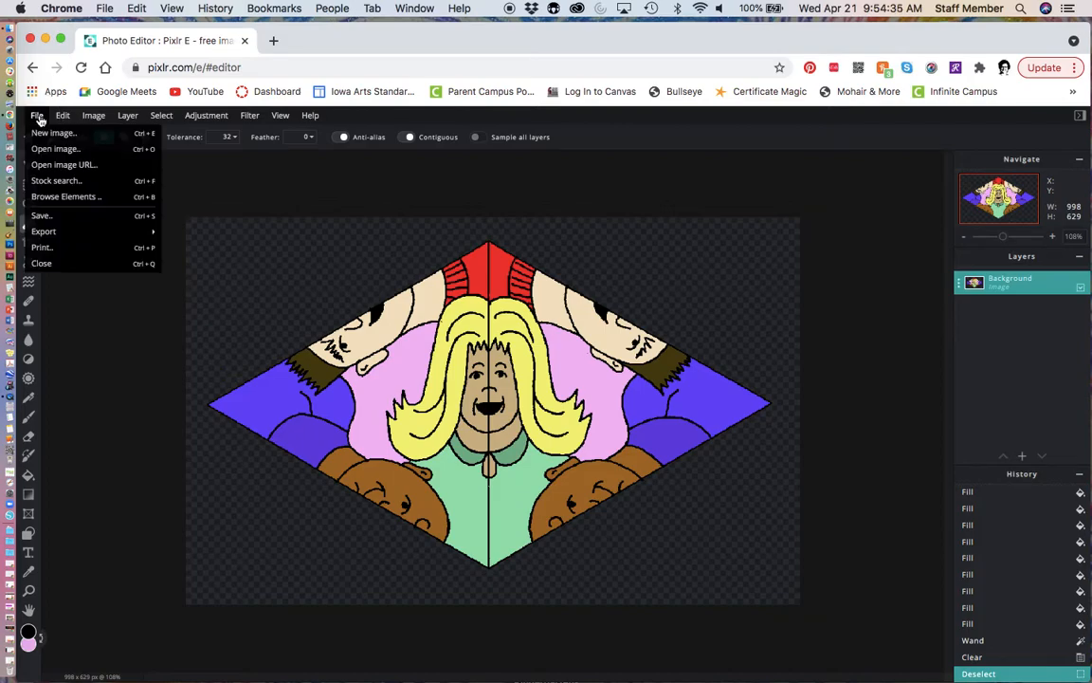
click(54, 223)
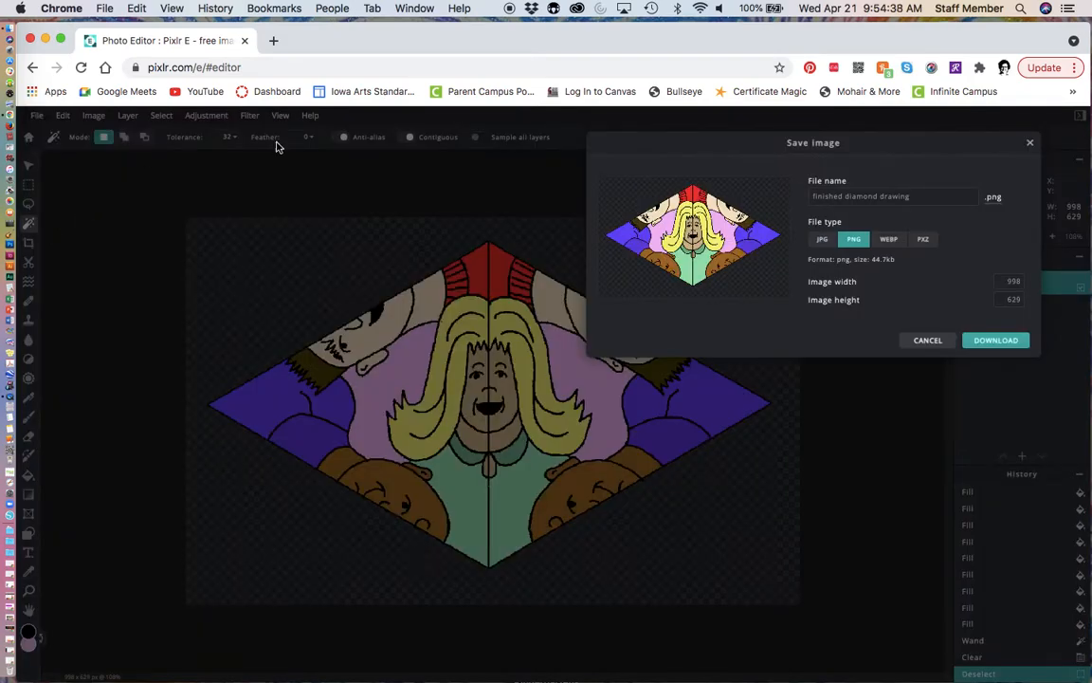
click(826, 243)
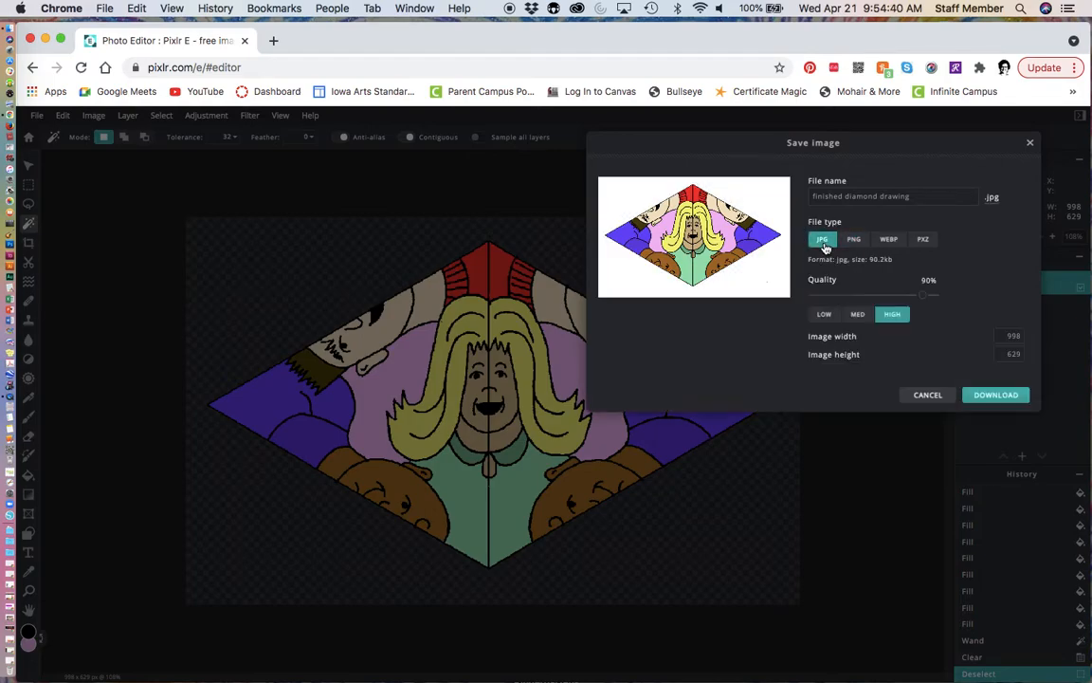
click(814, 197)
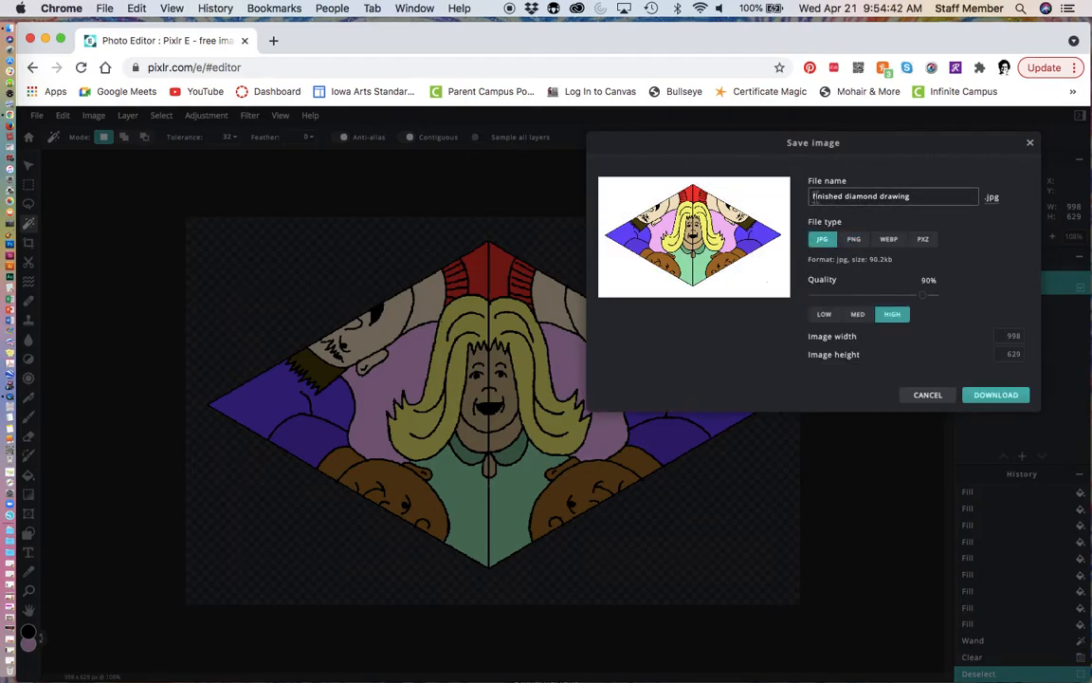
double_click(816, 196)
key(BackSpace)
text(Colored)
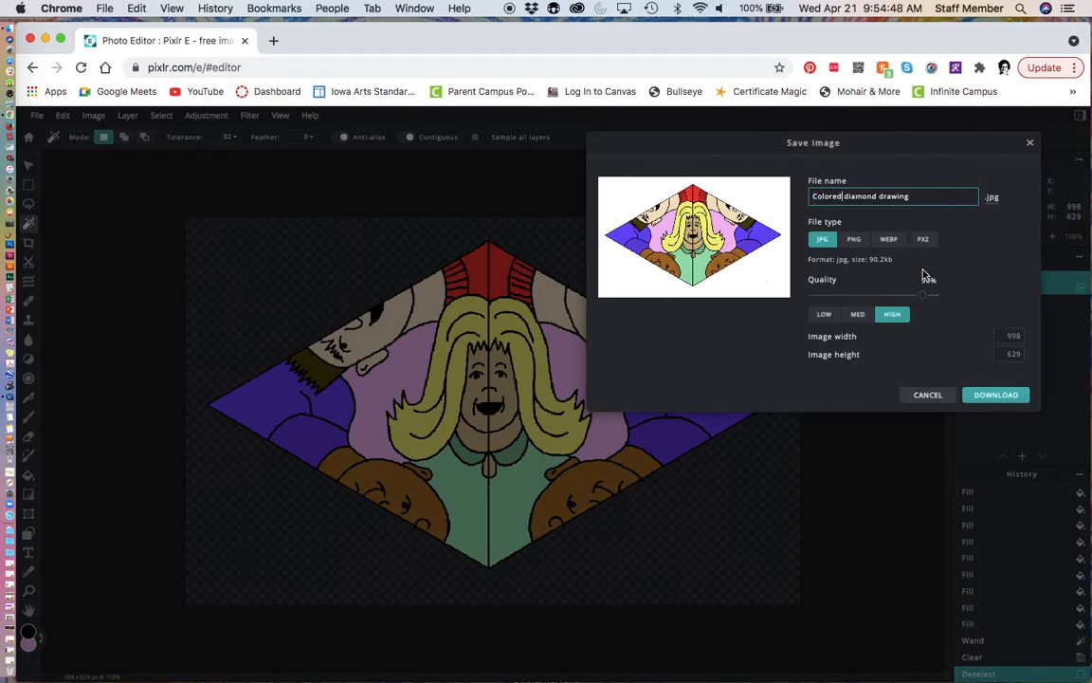
drag(929, 296, 946, 298)
click(992, 397)
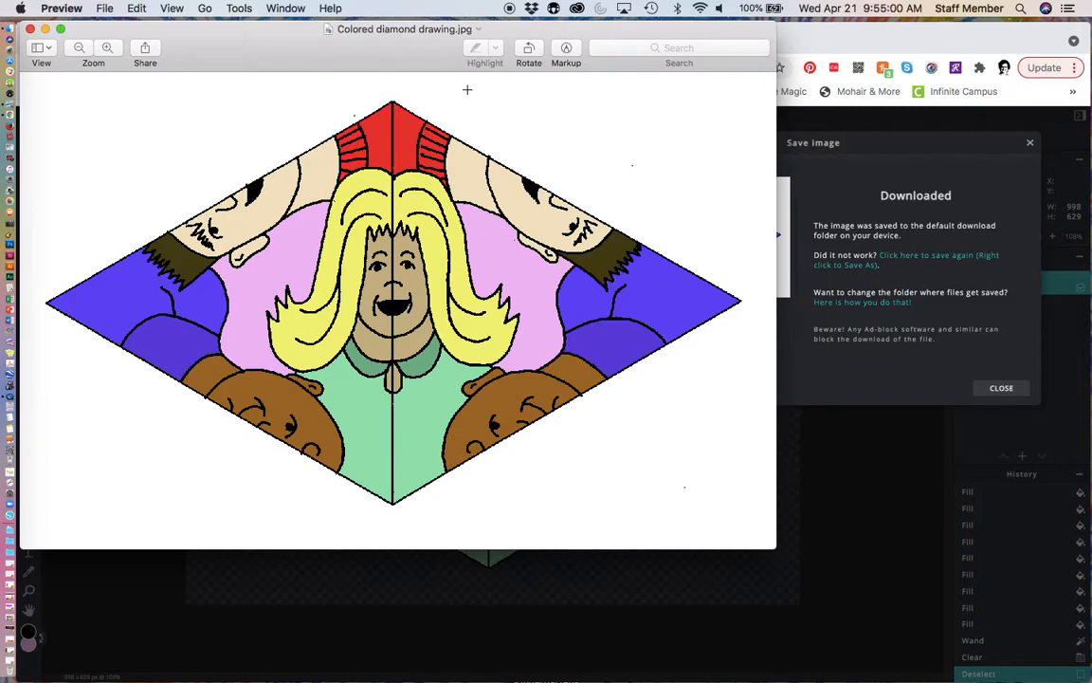
Step: Move the downloaded Colored diamond drawing.jpg to the Desktop, and close its preview and the save dialog
click(474, 31)
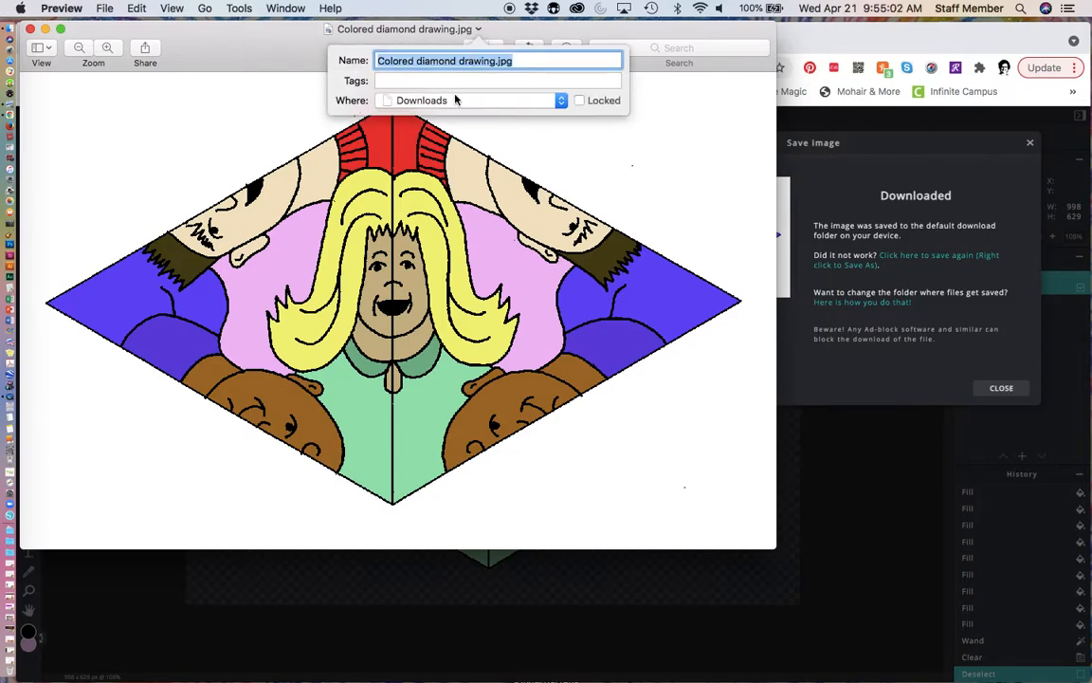
click(453, 100)
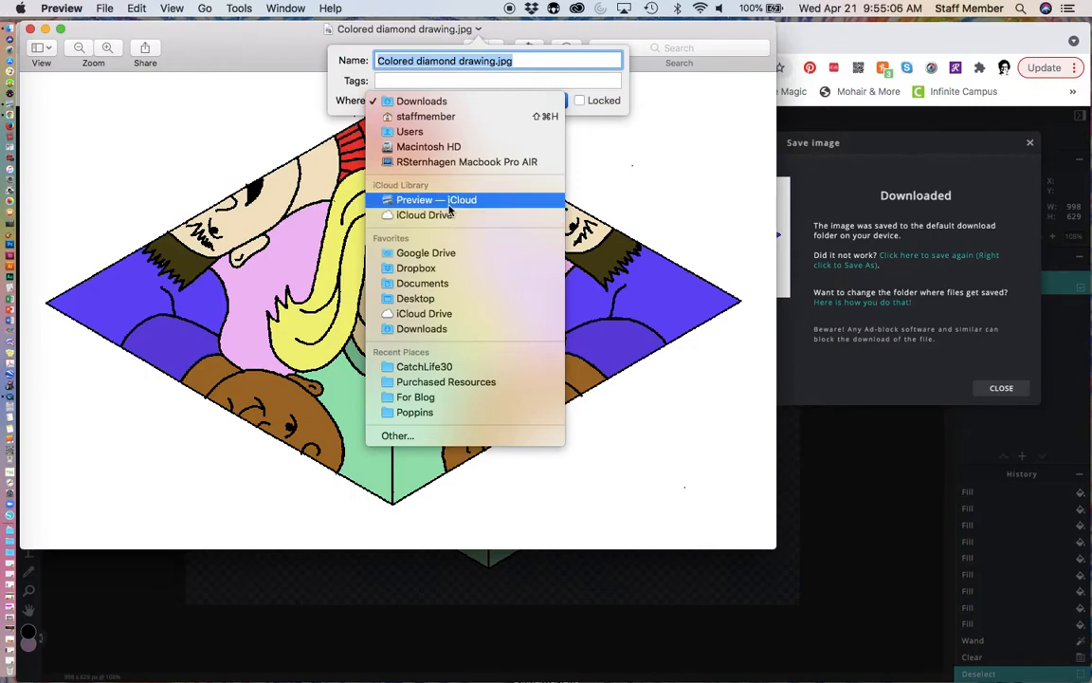
click(445, 301)
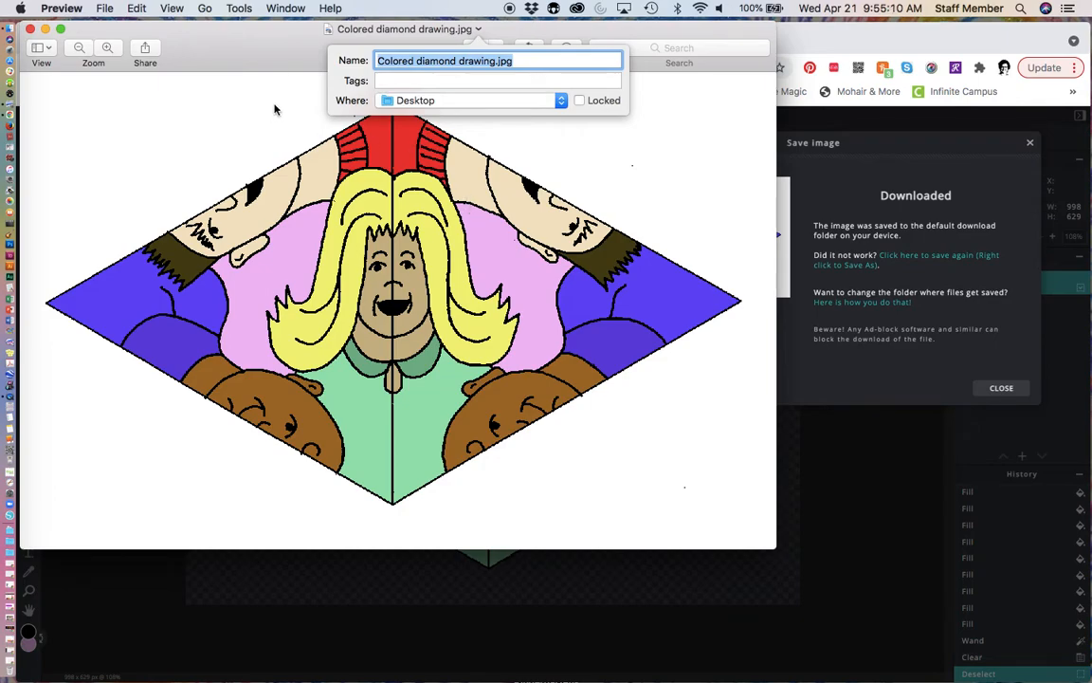
key(Return)
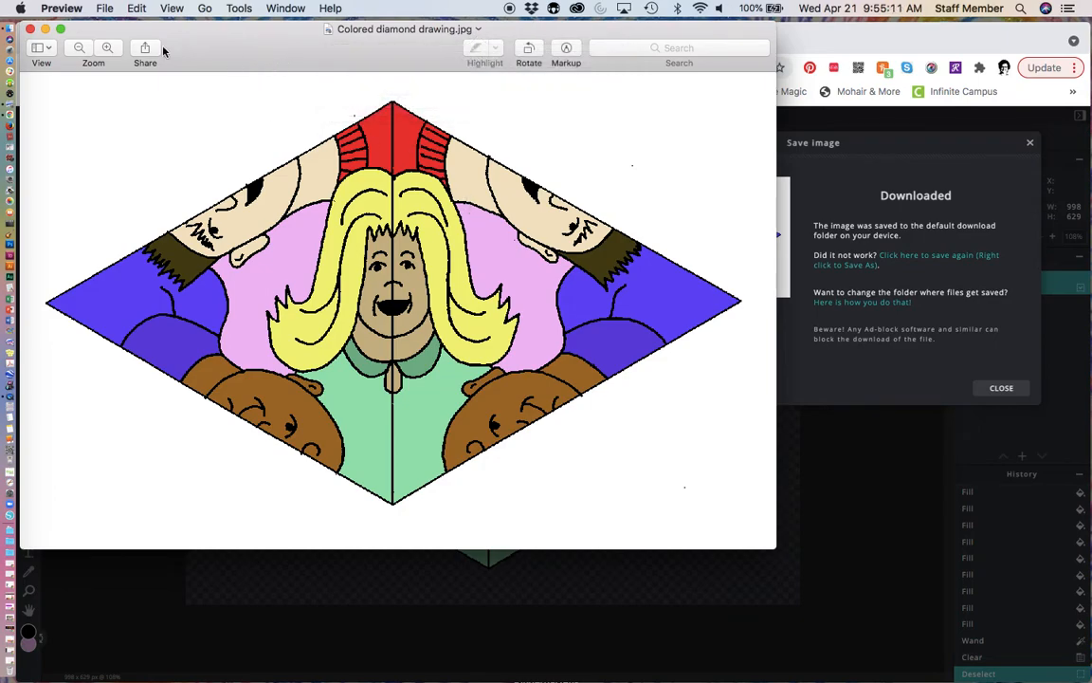
click(30, 30)
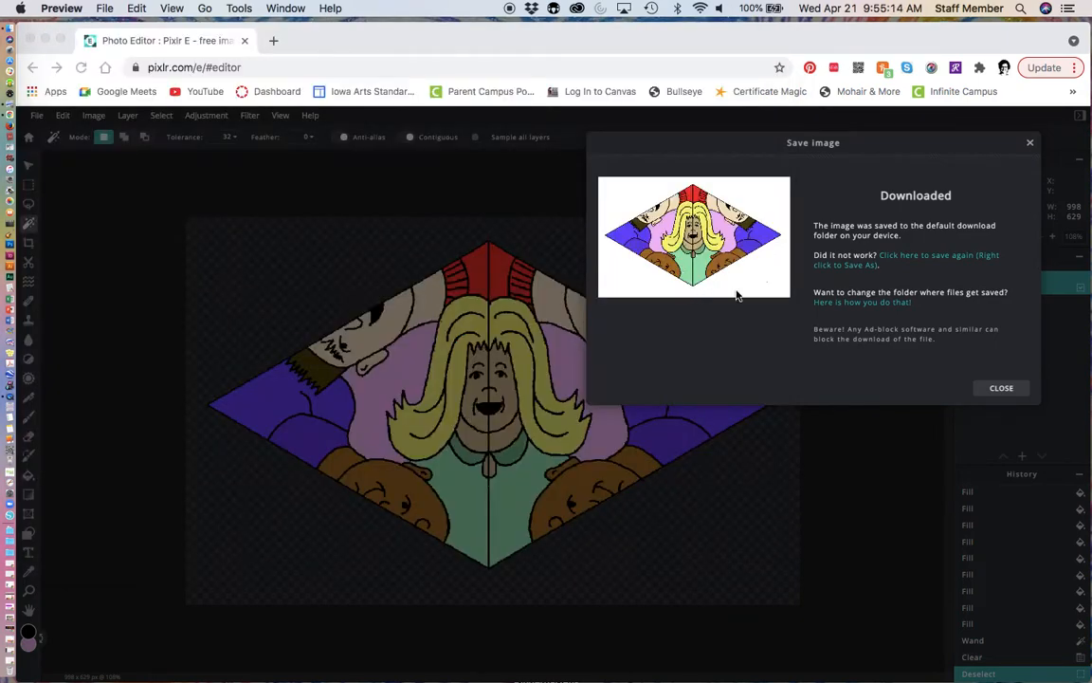
click(998, 391)
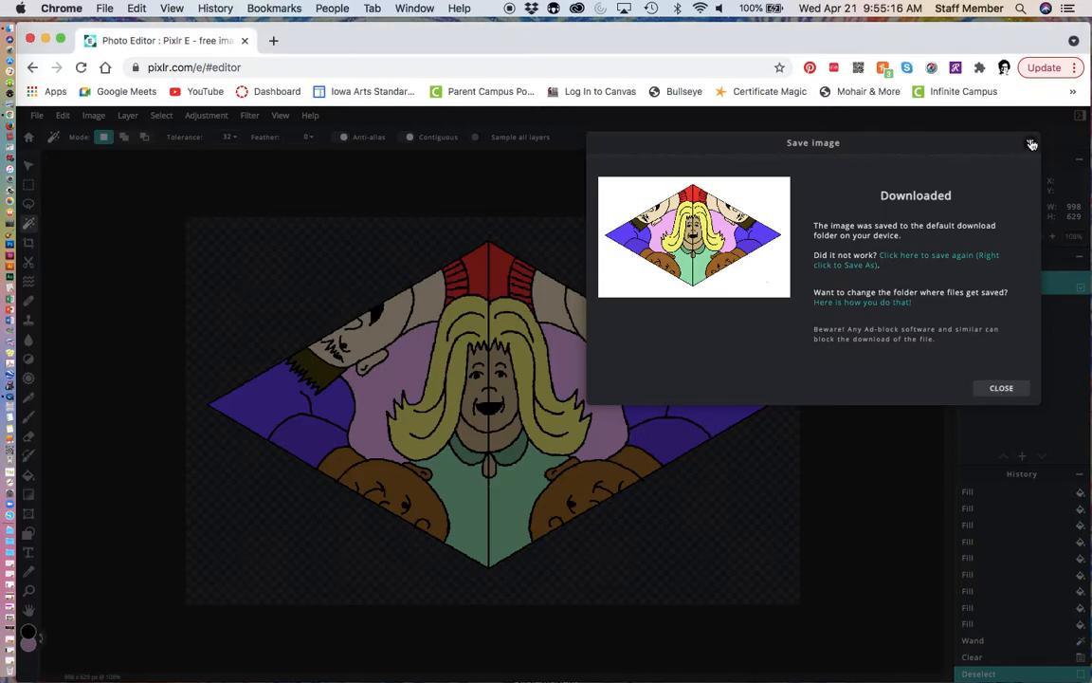
click(1001, 387)
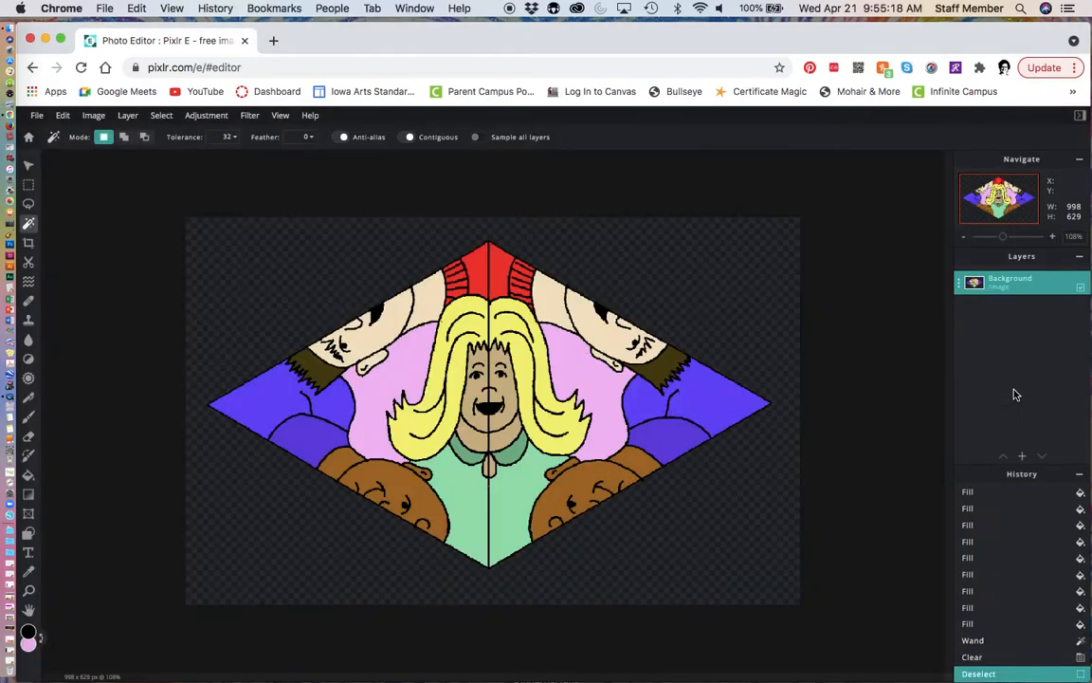
Step: Resize the canvas to 4000 by 4000 pixels, keeping the drawing anchored at the centre
click(92, 115)
click(99, 150)
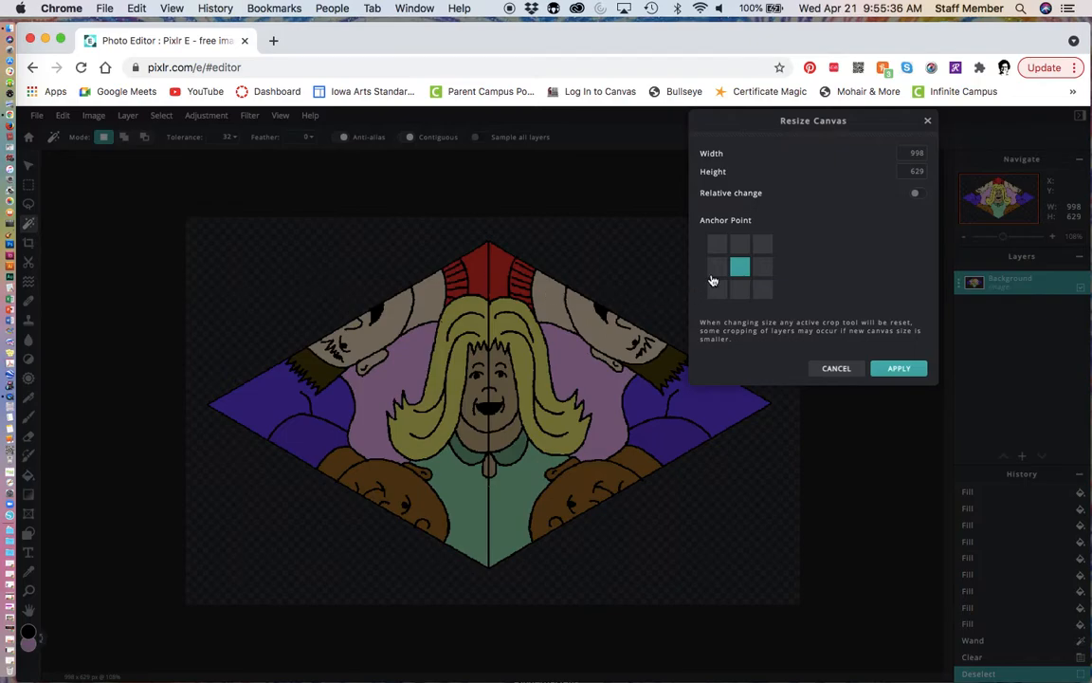
click(917, 152)
double_click(917, 152)
text(4000)
key(Tab)
click(892, 370)
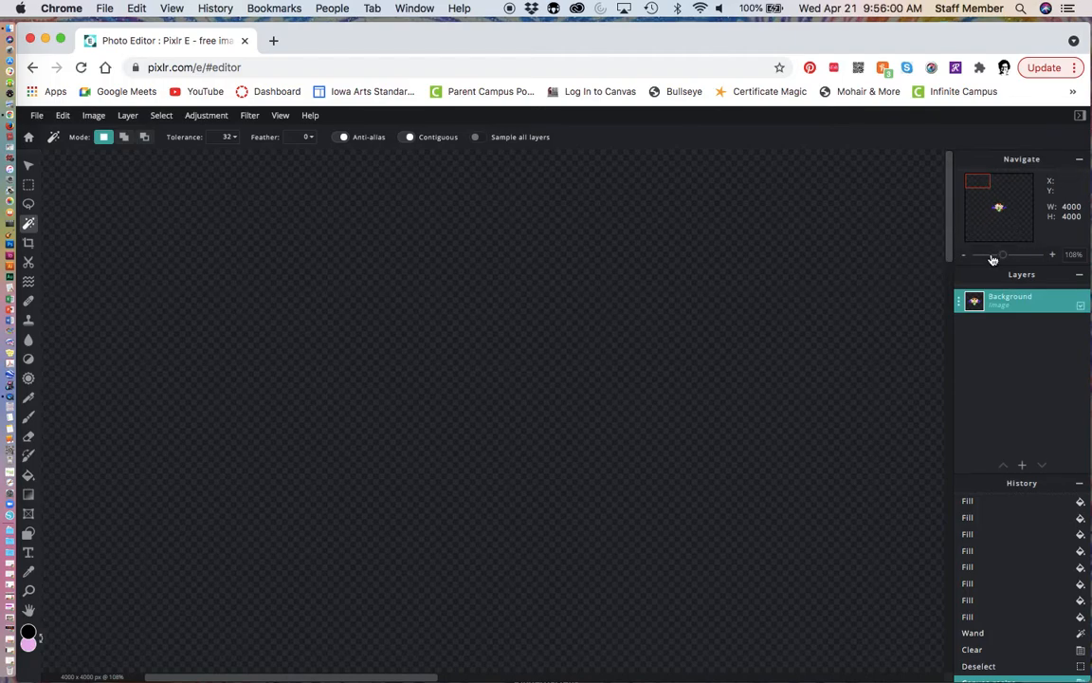
drag(1002, 256, 984, 264)
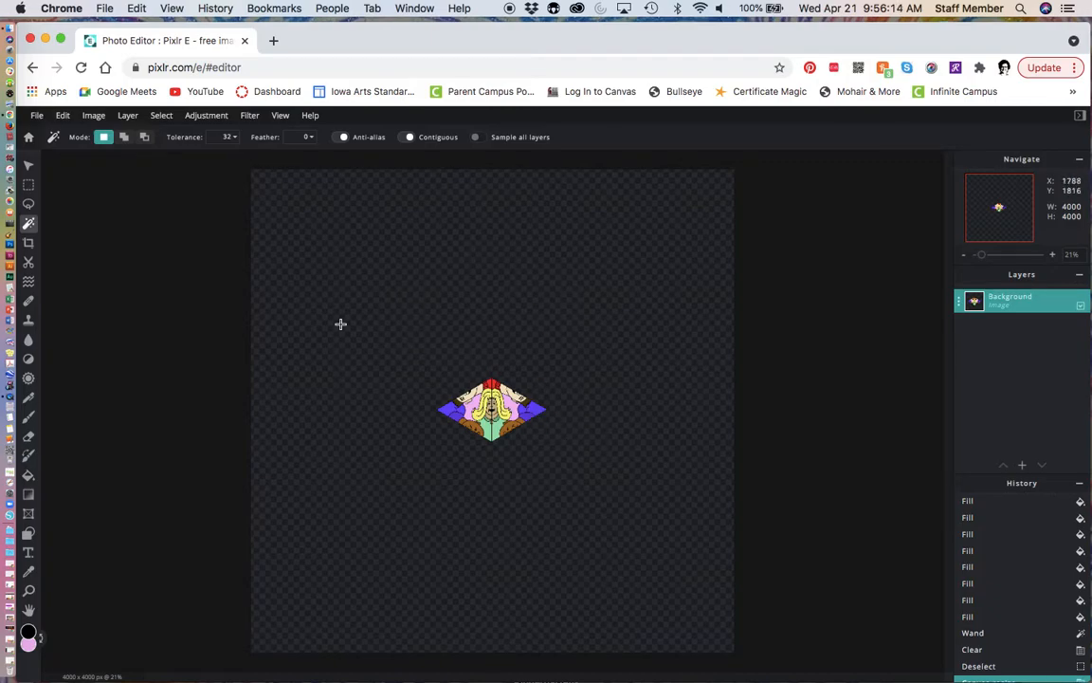
Step: Move the diamond to the canvas's bottom centre, rotate it a quarter turn counterclockwise and rest its lower tip on the bottom edge
click(29, 167)
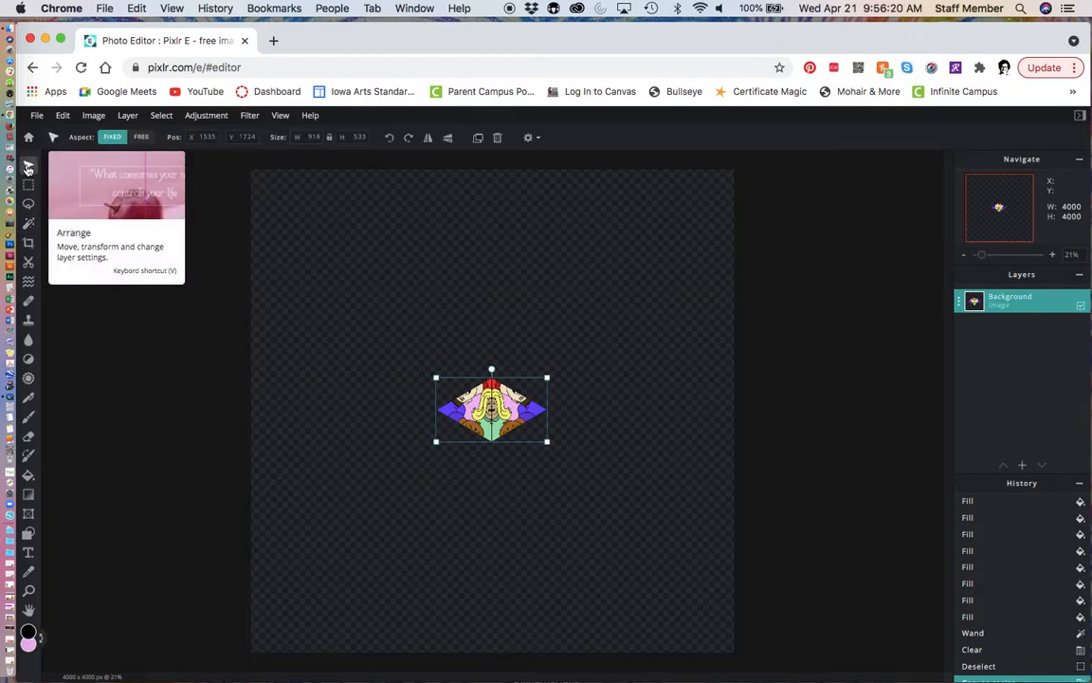
mouse_move(490, 419)
mouse_down()
mouse_move(532, 538)
mouse_move(482, 539)
mouse_move(493, 549)
mouse_move(490, 409)
mouse_up()
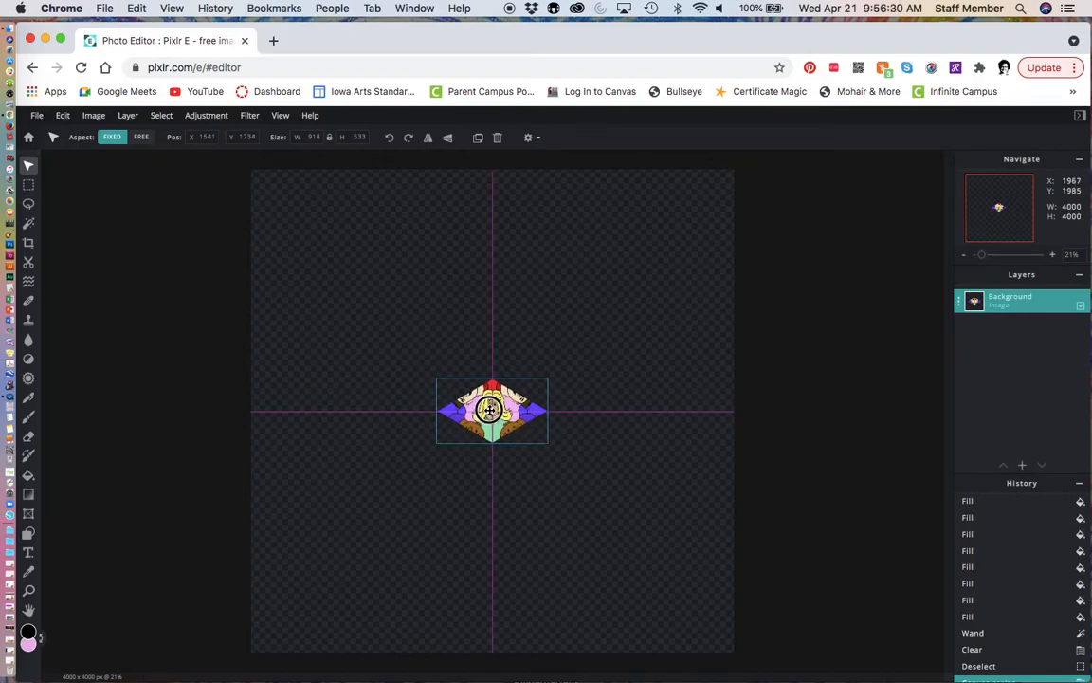
drag(490, 410, 492, 562)
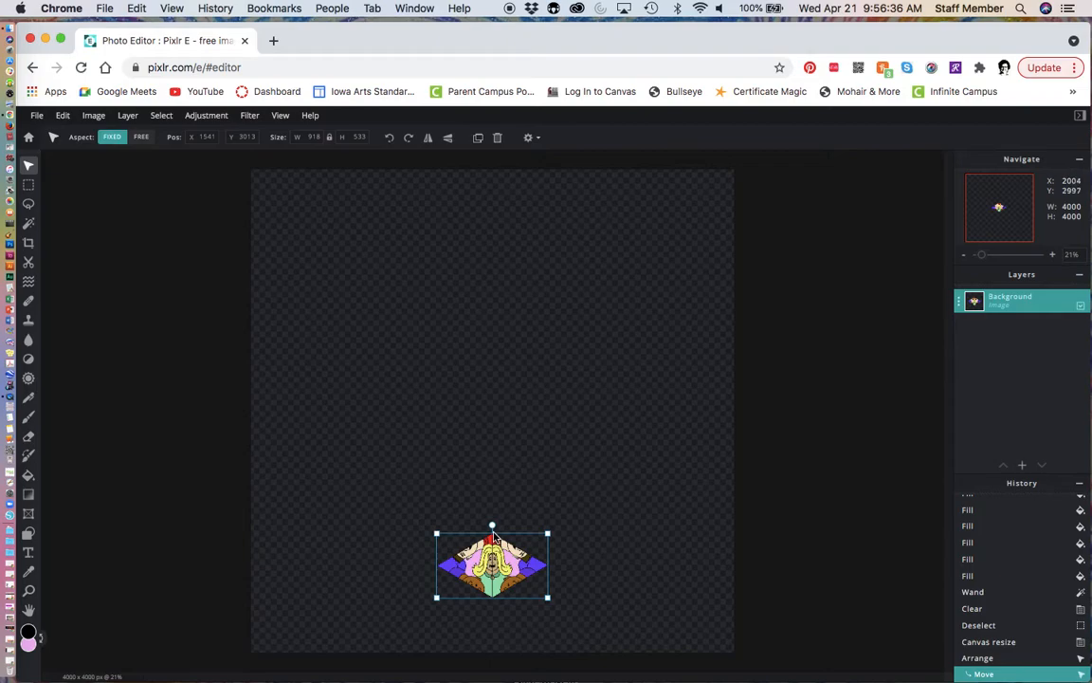
click(489, 522)
drag(488, 522, 428, 564)
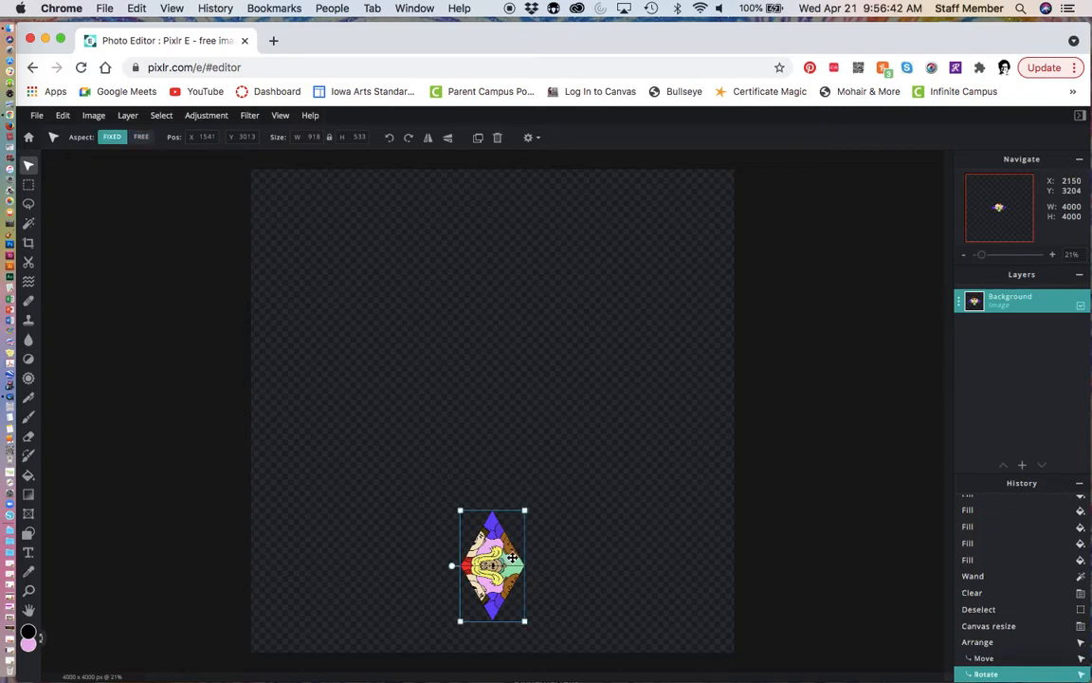
drag(512, 559, 499, 587)
click(583, 564)
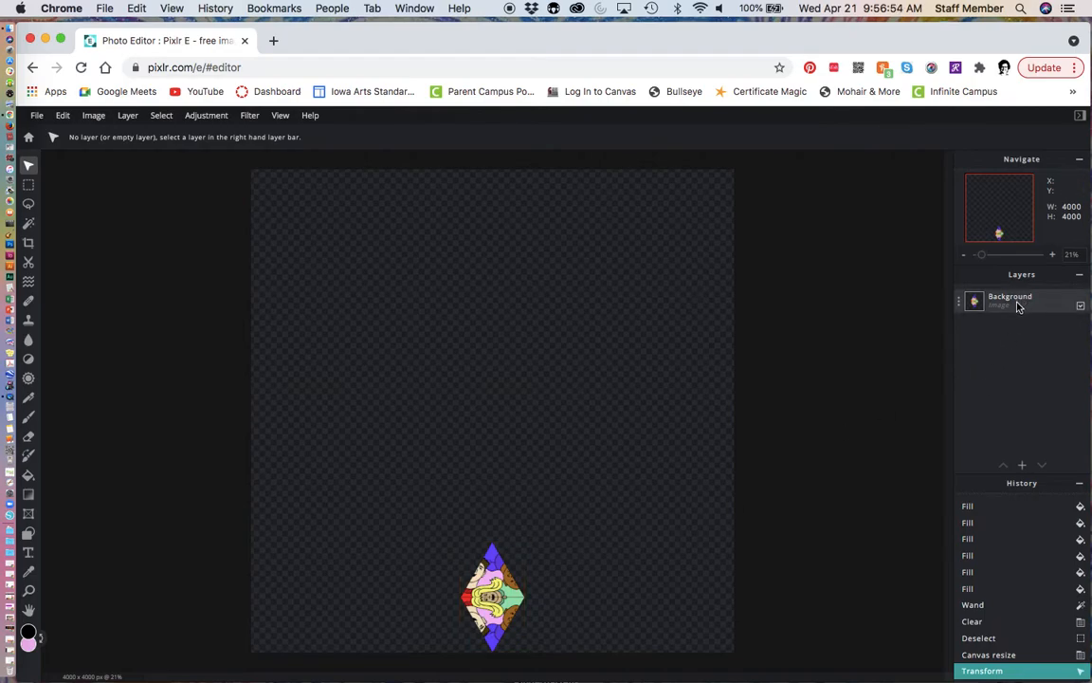
Step: Duplicate the diamond layer, rotate the copy about a third of a turn counterclockwise and place it against the original's lower-right edge
click(1081, 309)
click(1081, 308)
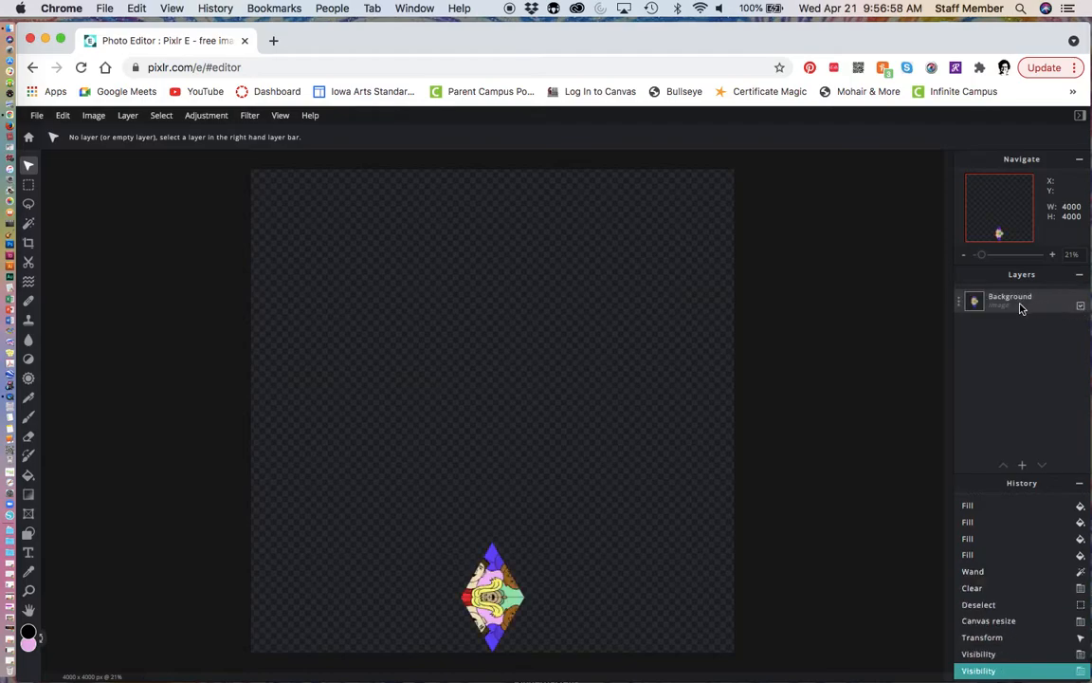
click(960, 306)
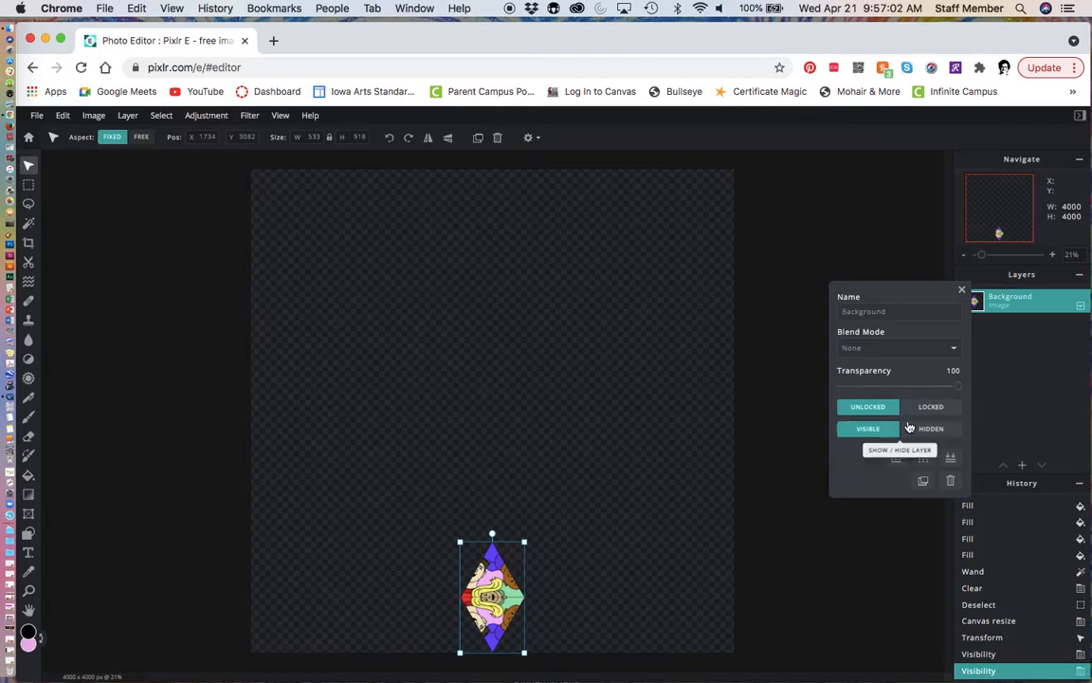
click(924, 483)
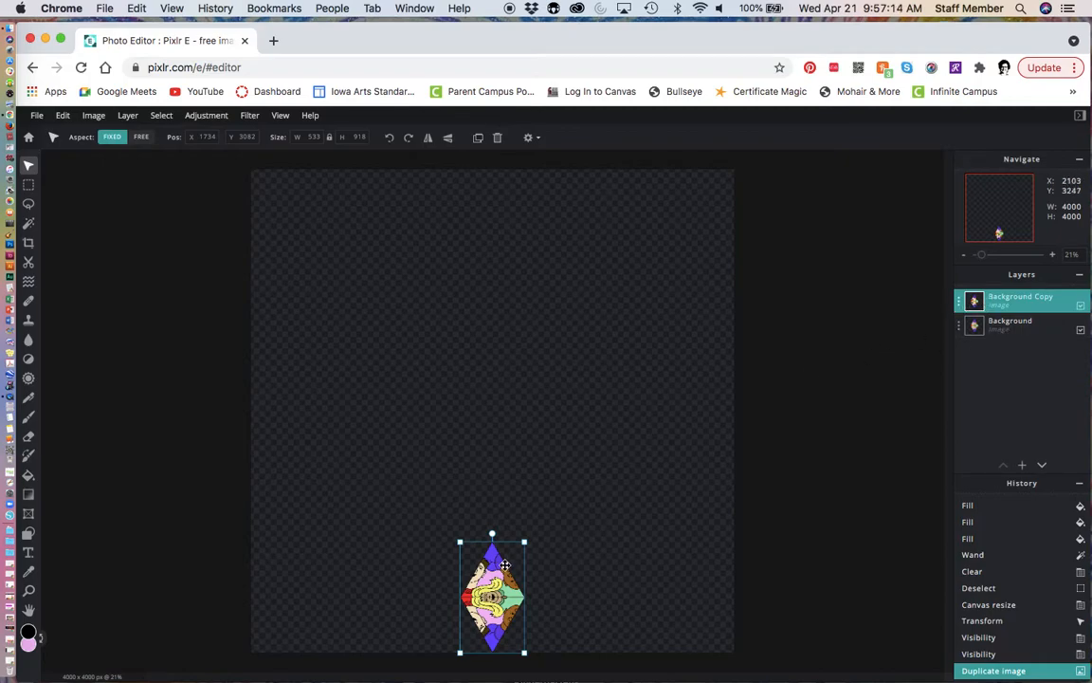
drag(505, 563, 569, 559)
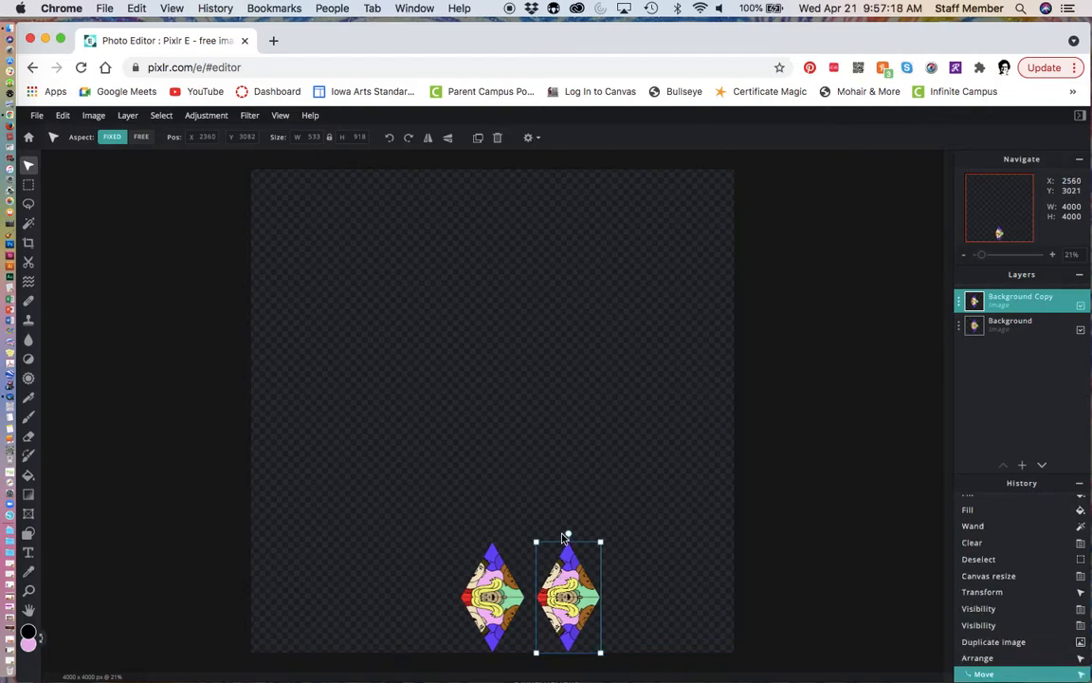
drag(569, 532, 495, 639)
drag(566, 595, 539, 623)
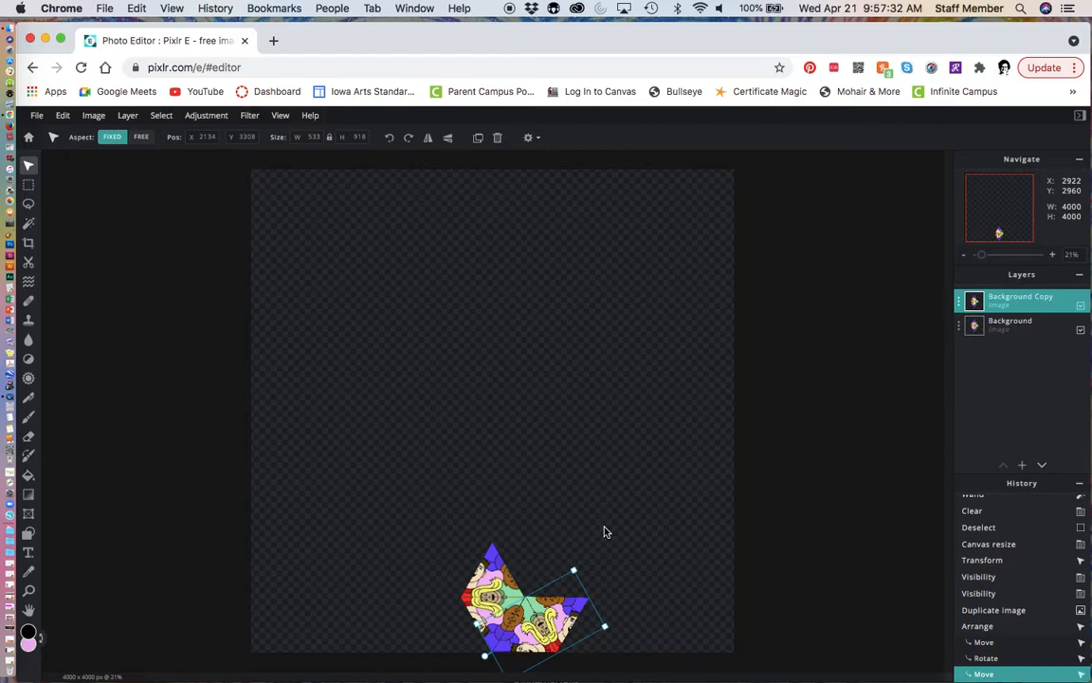
Step: Nudge the rotated copy slightly down and left to try to close the gap to the original diamond
click(985, 258)
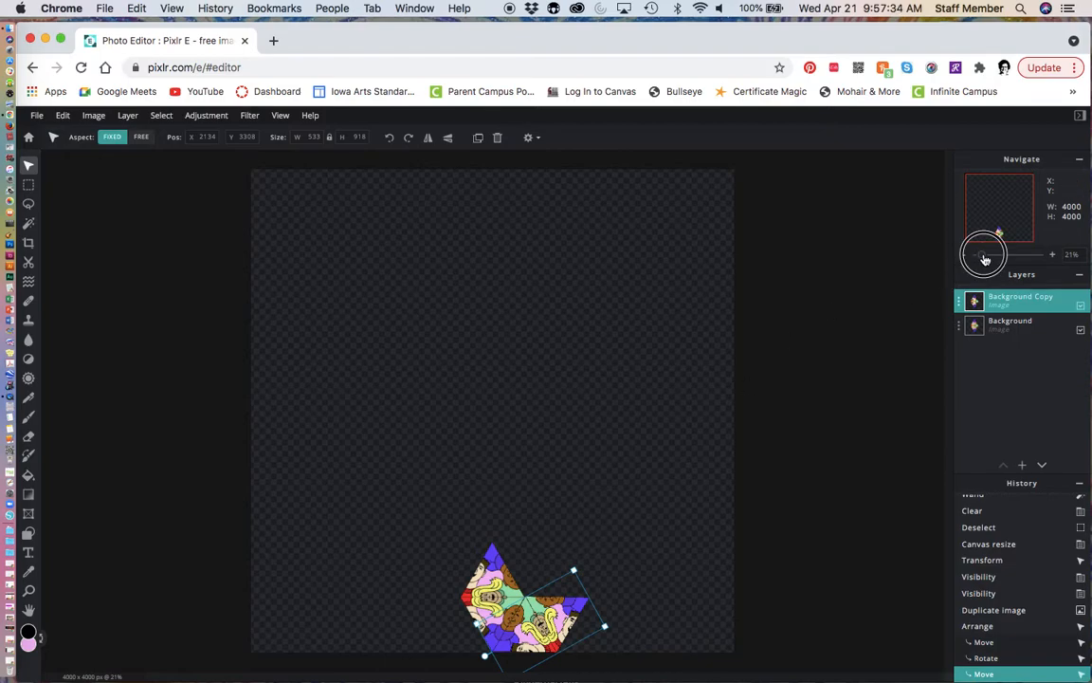
drag(986, 258, 991, 259)
drag(992, 185, 1002, 244)
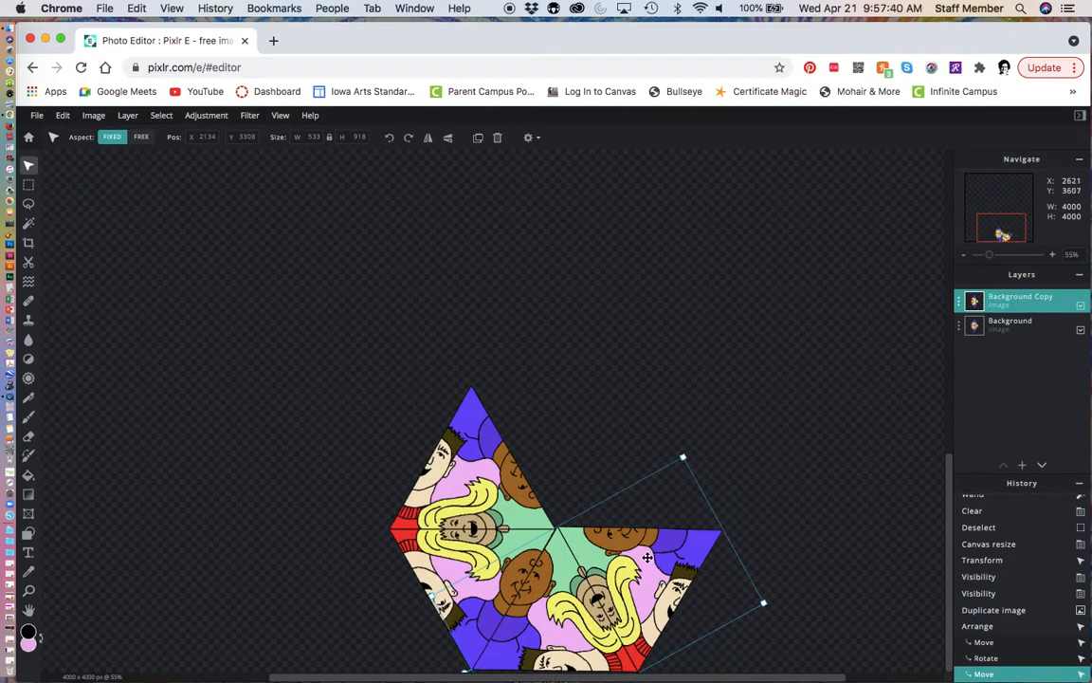
key(Down)
key(Down)
key(Down)
key(Down)
key(Down)
key(Left)
key(Left)
key(Left)
key(Left)
key(Down)
key(Down)
key(Down)
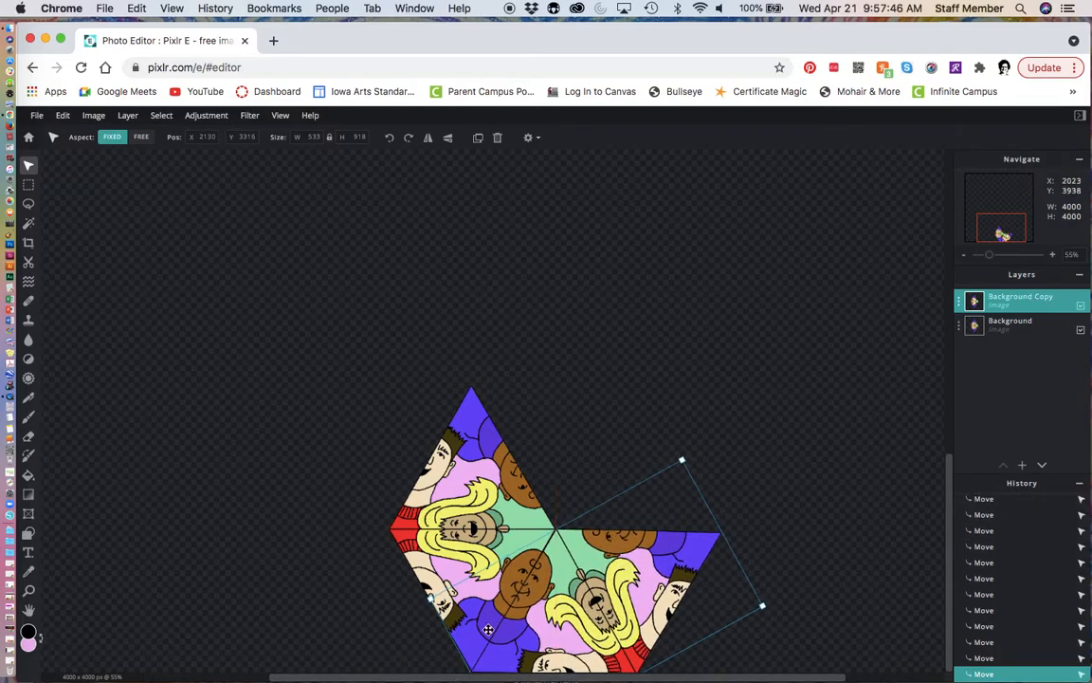
Step: Pull the copy away from the original, fine-tune its rotation and place it back along the lower-right edge
drag(604, 582, 702, 463)
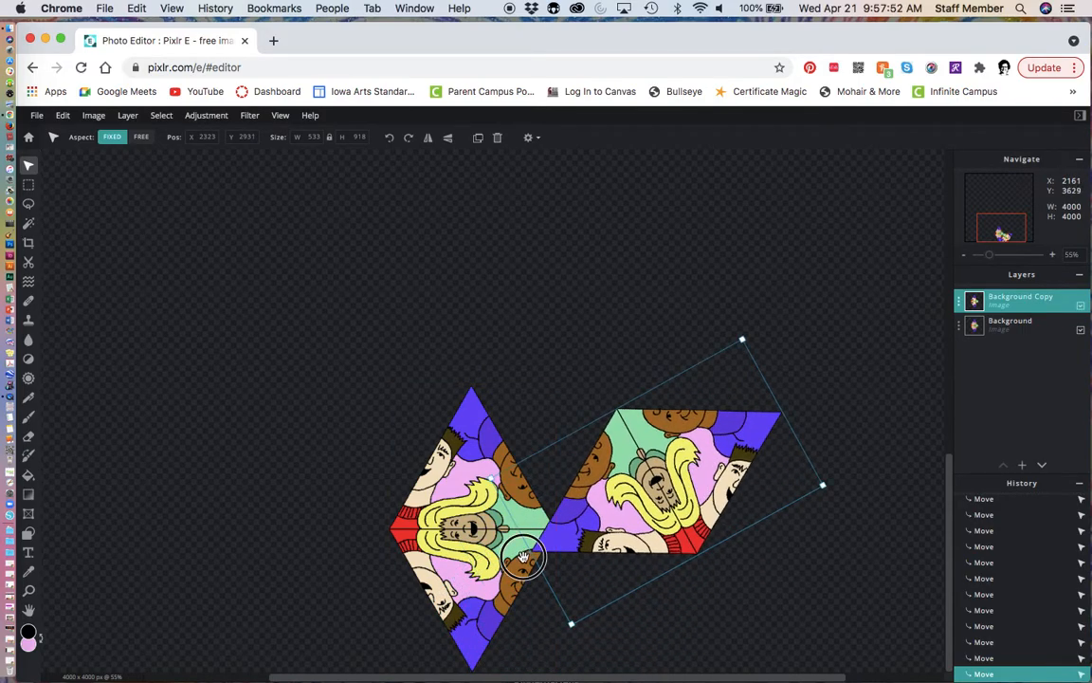
drag(523, 556, 531, 557)
drag(608, 503, 553, 618)
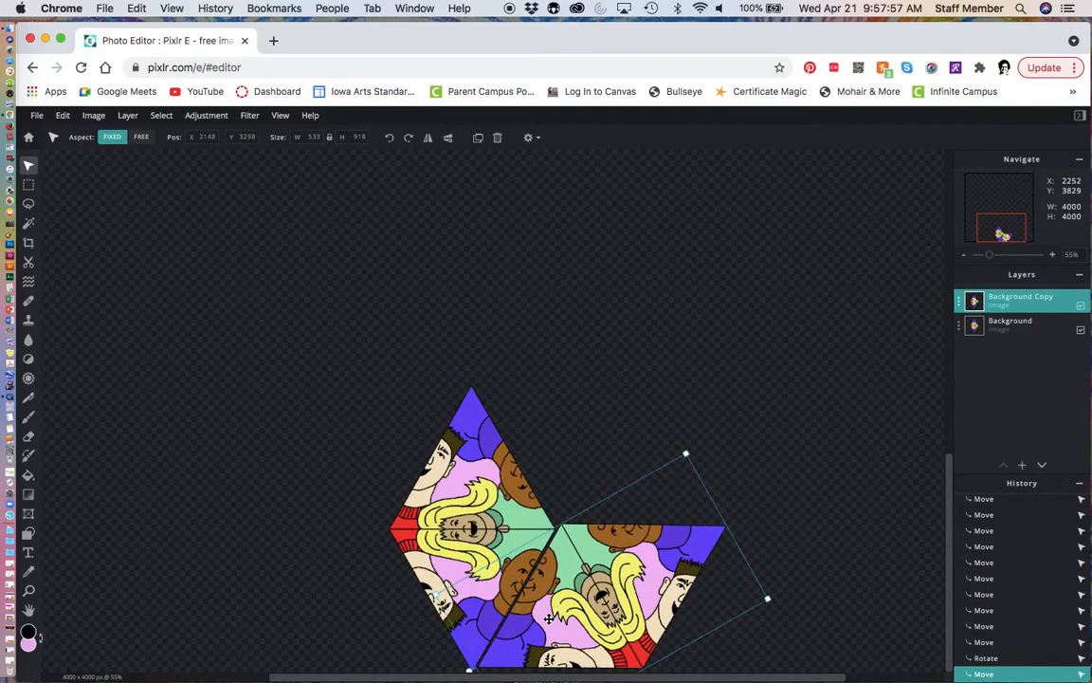
click(470, 671)
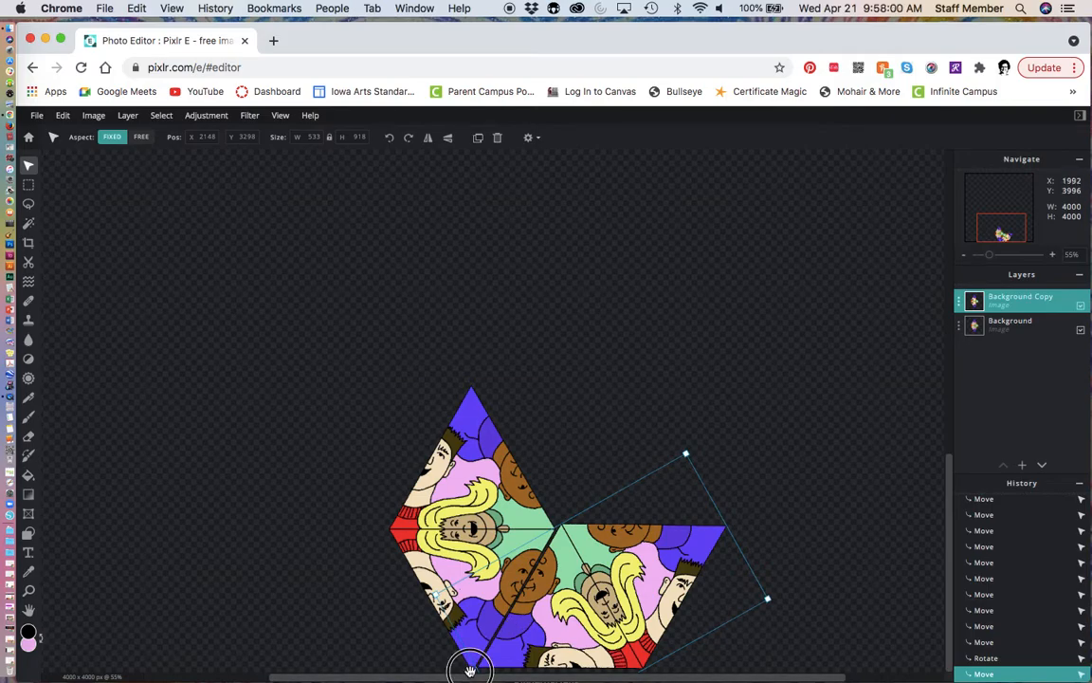
drag(469, 670, 470, 674)
Step: Nudge the copy left and down until it fits flush against the original diamond's lower-right edge, and apply the transform
key(Down)
key(Left)
key(Left)
key(Left)
key(Left)
key(Left)
key(Left)
key(Left)
key(Left)
key(Left)
key(Left)
key(Down)
key(Down)
key(Down)
key(Left)
key(Left)
key(Left)
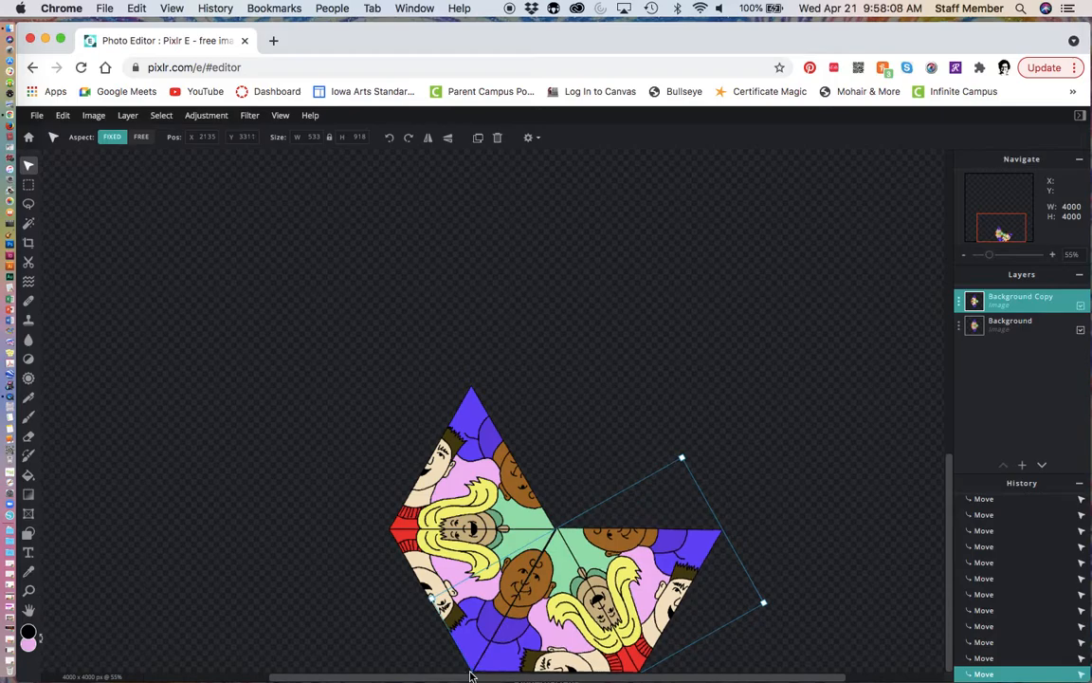
key(Down)
key(Down)
key(Down)
key(Down)
key(Left)
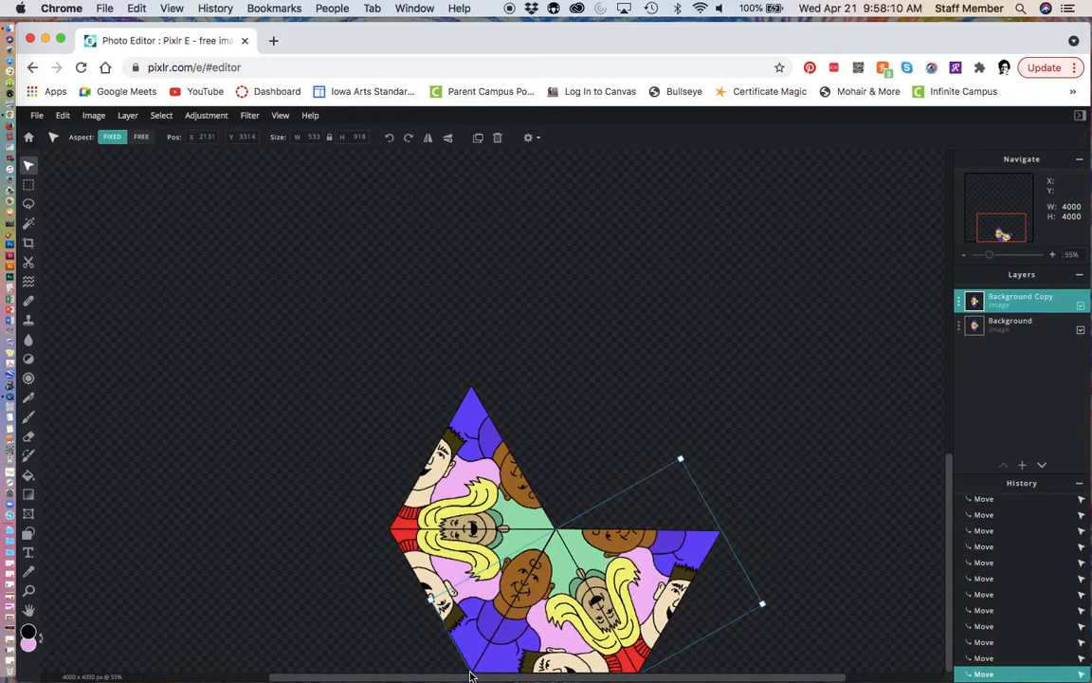
click(770, 489)
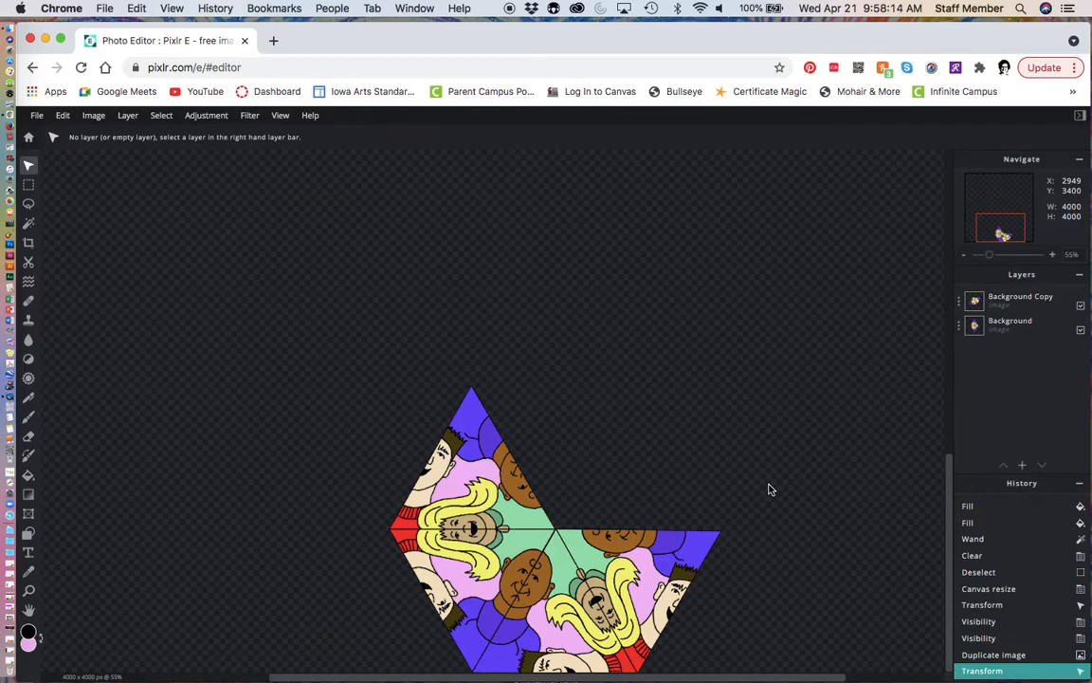
Step: Duplicate the Background Copy layer, rotate the duplicate about a third of a turn counterclockwise and fit it to the upright diamond's lower-left edge
click(1018, 302)
click(959, 304)
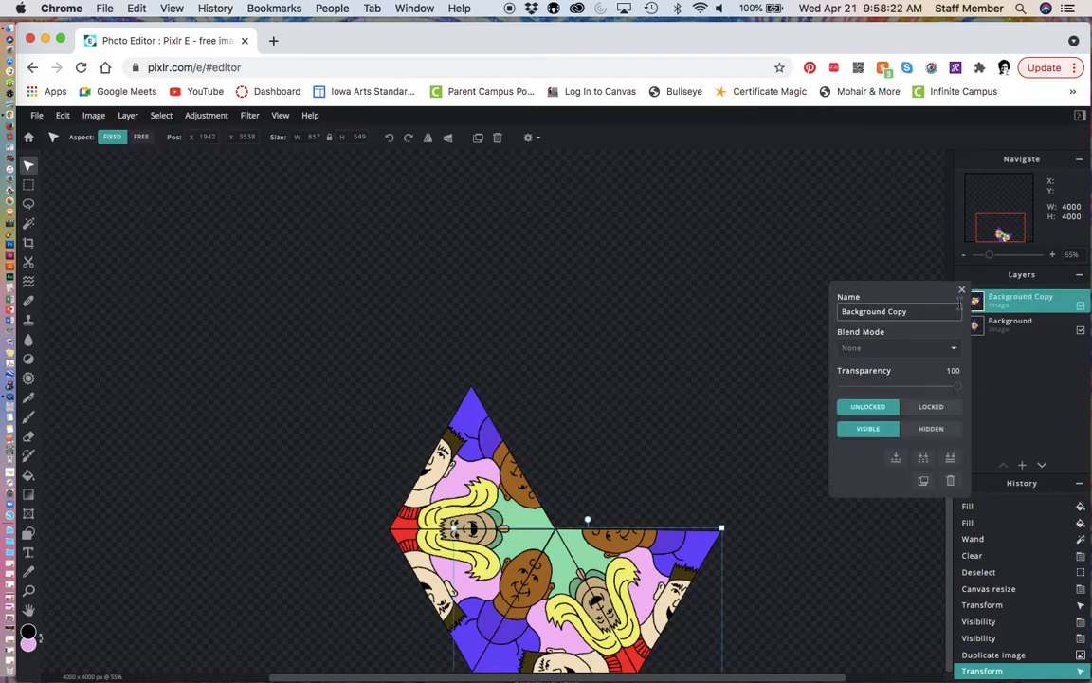
click(924, 483)
drag(563, 583, 291, 555)
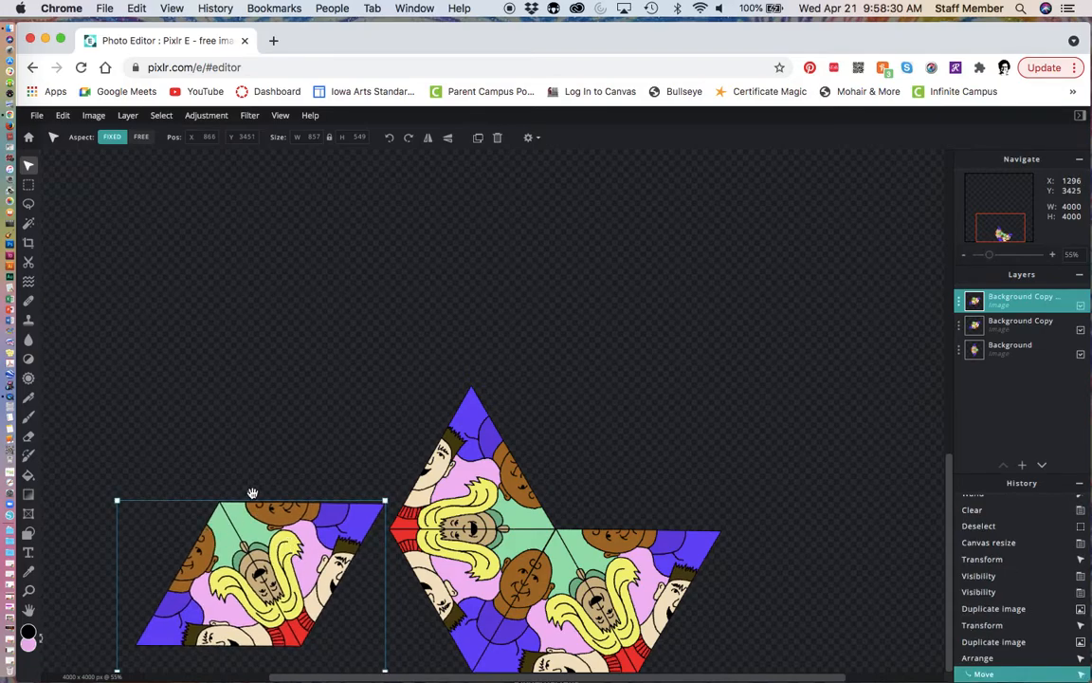
drag(251, 491, 148, 647)
drag(239, 607, 288, 544)
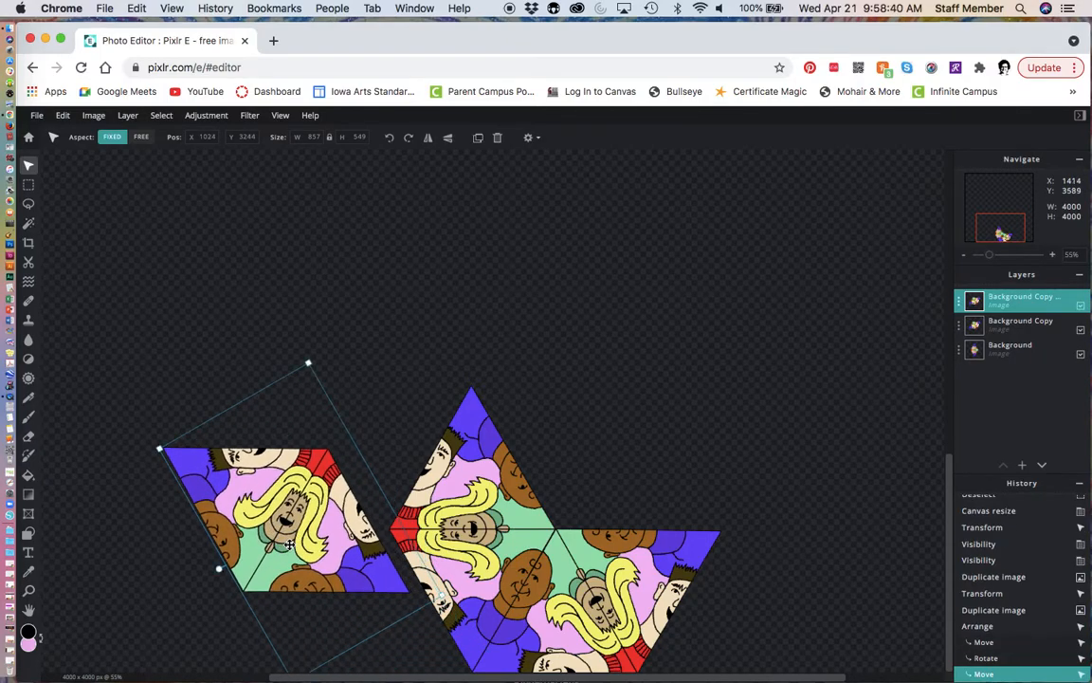
drag(216, 571, 343, 613)
Step: Nudge the lower-left diamond slightly right and up so it lines up with the upright diamond, and apply the transform
key(Right)
key(Right)
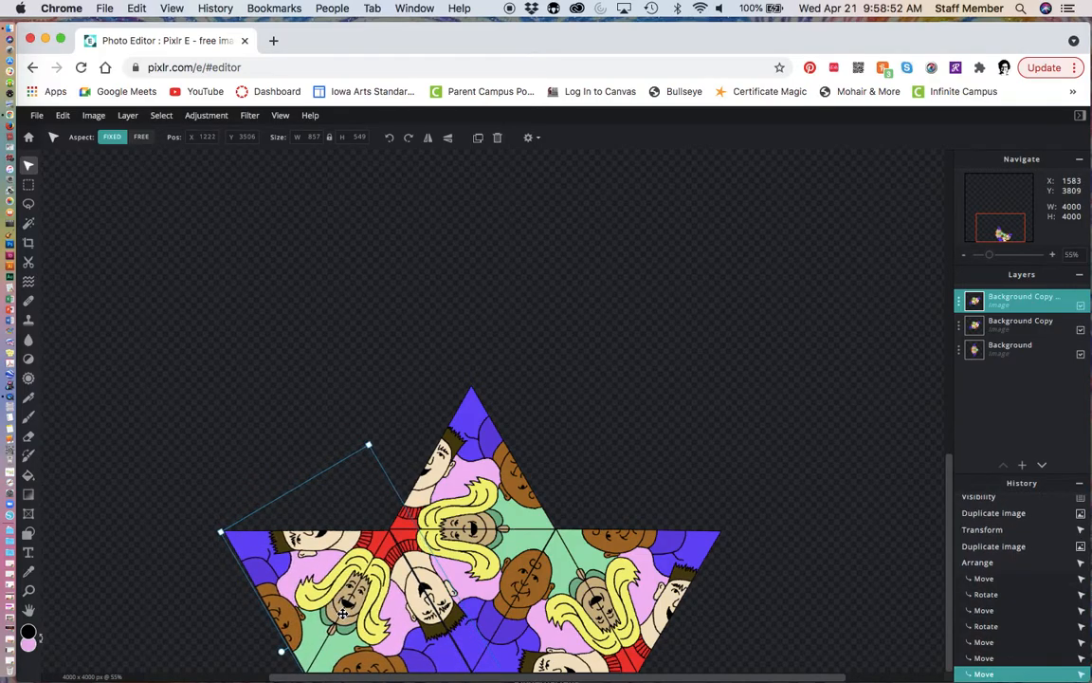
key(Up)
key(Up)
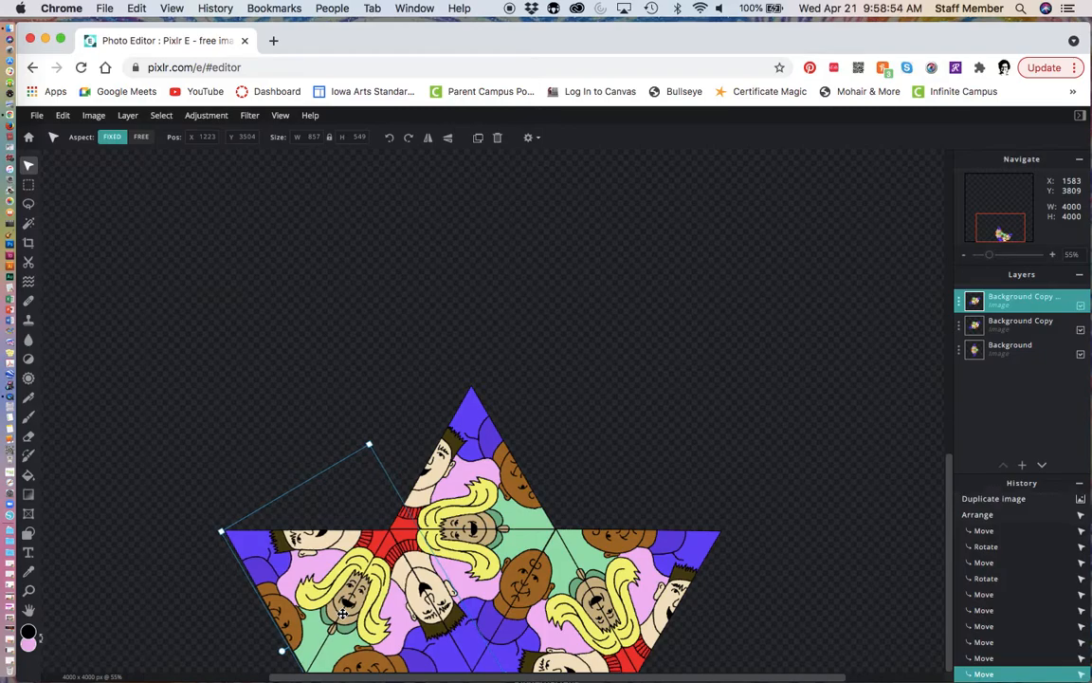
key(Left)
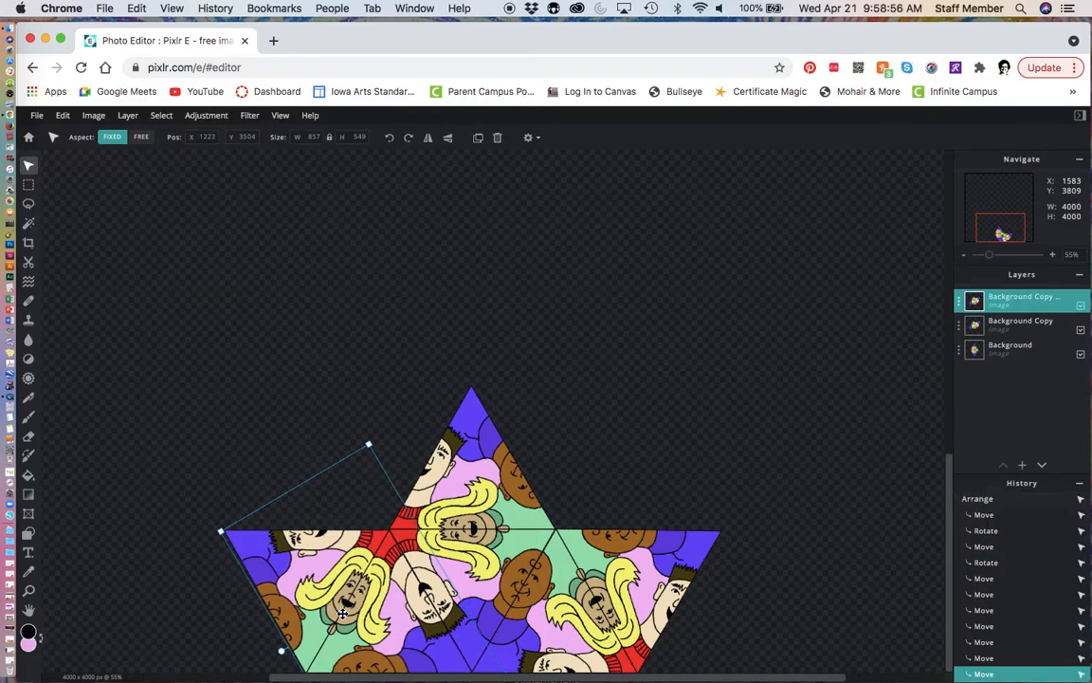
key(Right)
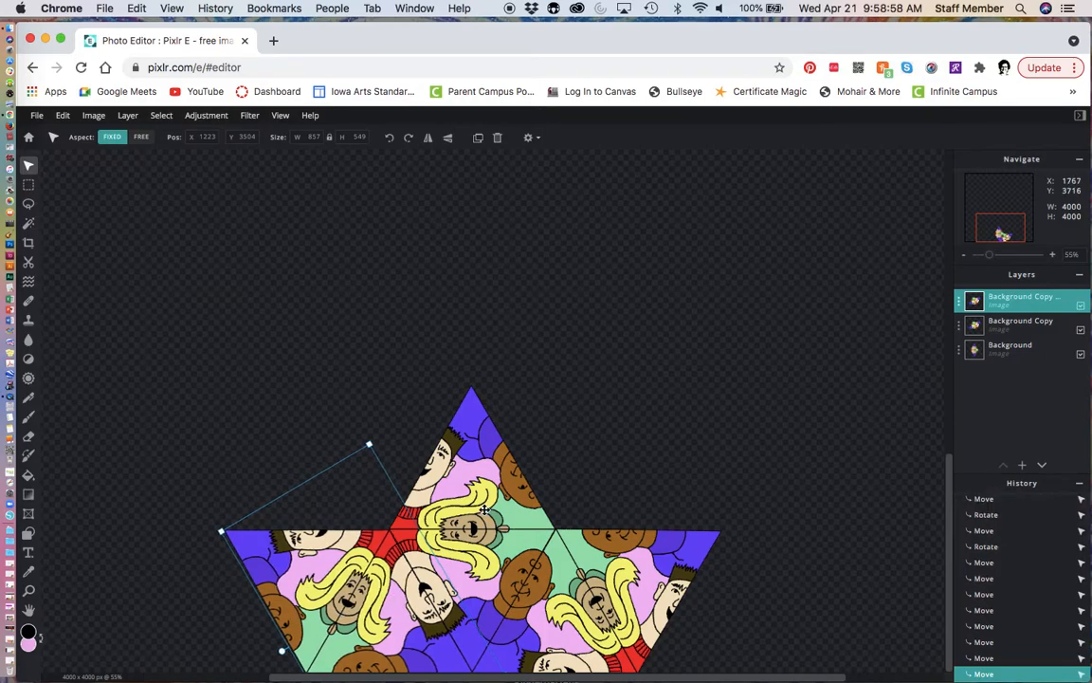
click(571, 455)
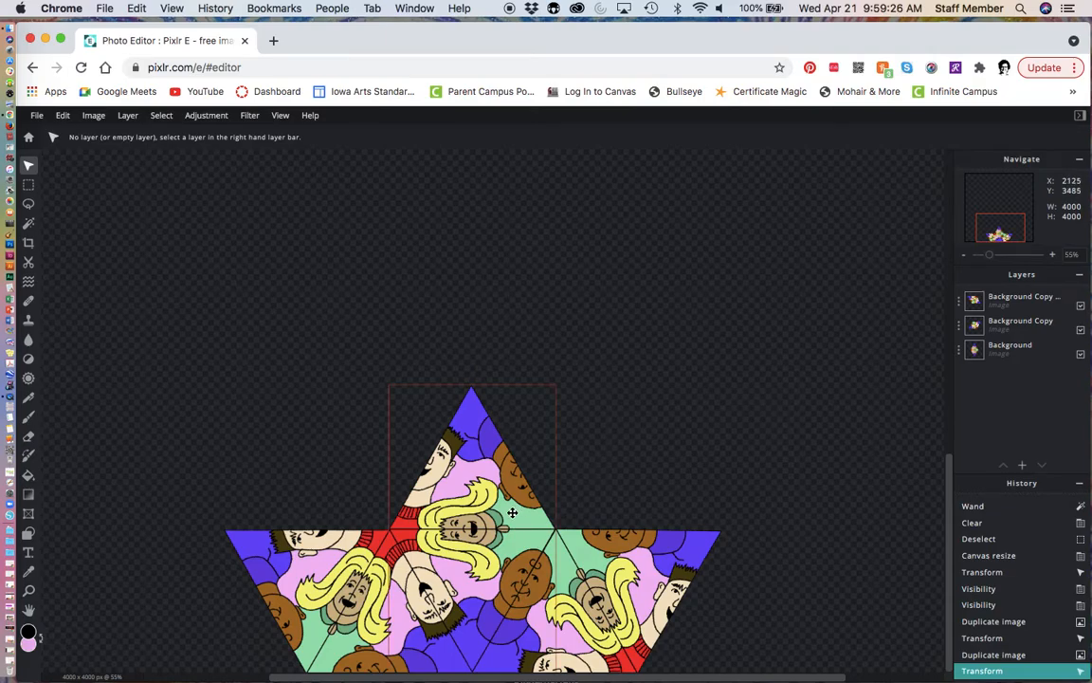
Step: Duplicate the lower-left diamond, rotate the copy about a third of a turn clockwise and place it above to complete the hexagon
mouse_move(1005, 300)
mouse_down()
mouse_move(997, 325)
mouse_move(1017, 405)
mouse_move(1011, 293)
mouse_move(1005, 299)
mouse_up()
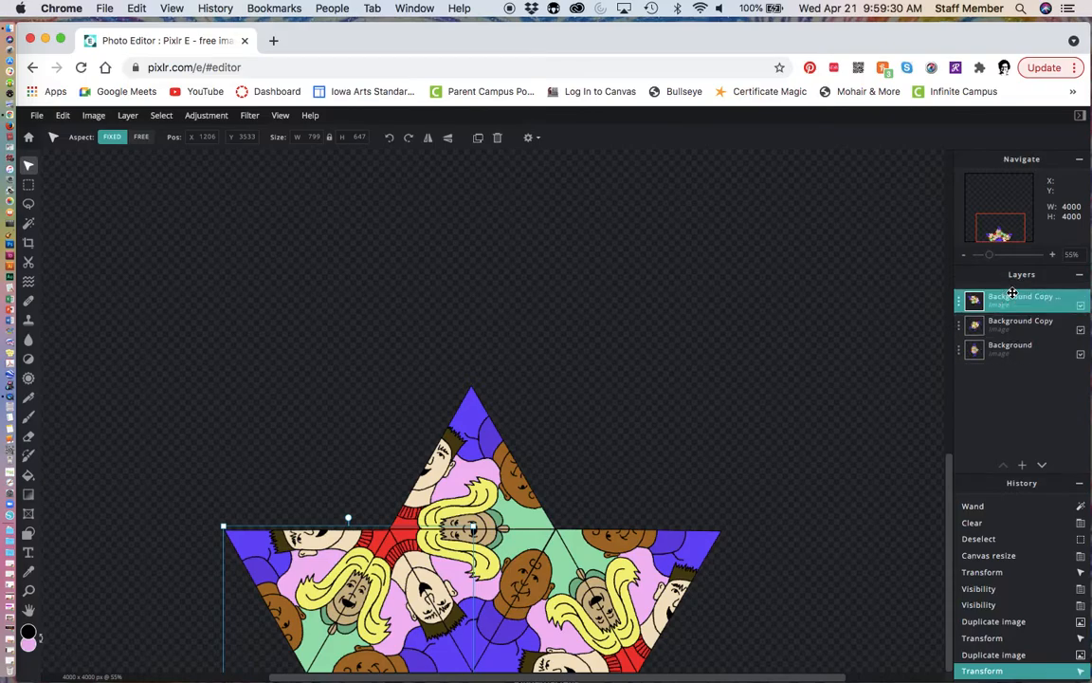
click(959, 303)
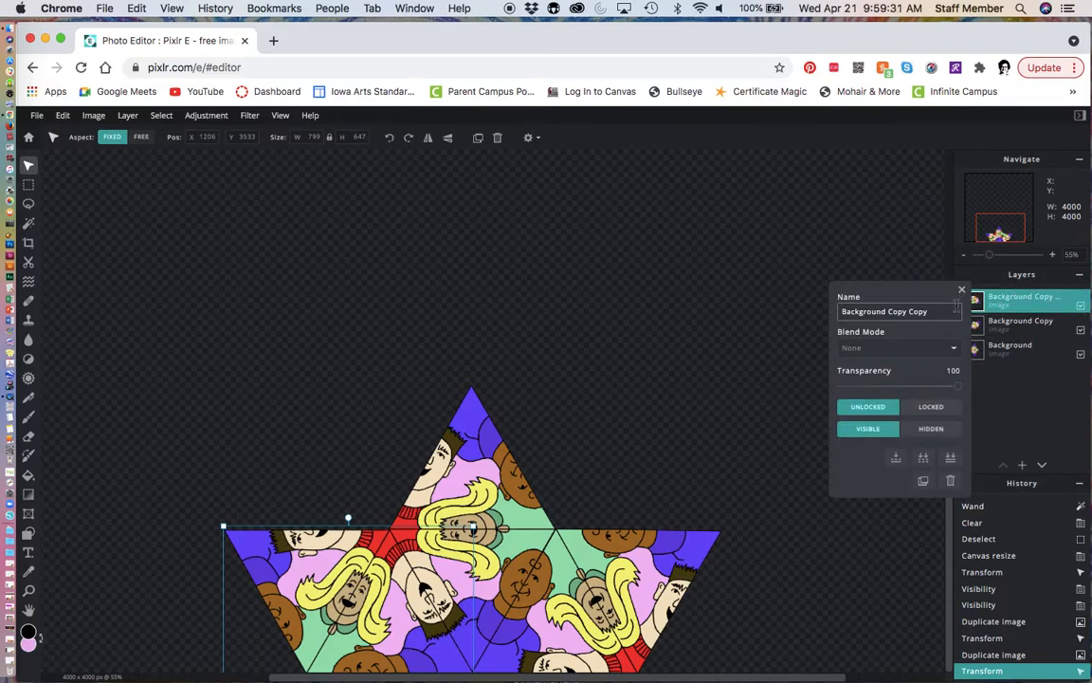
click(923, 480)
drag(386, 582, 369, 389)
drag(330, 323, 459, 506)
drag(395, 470, 389, 482)
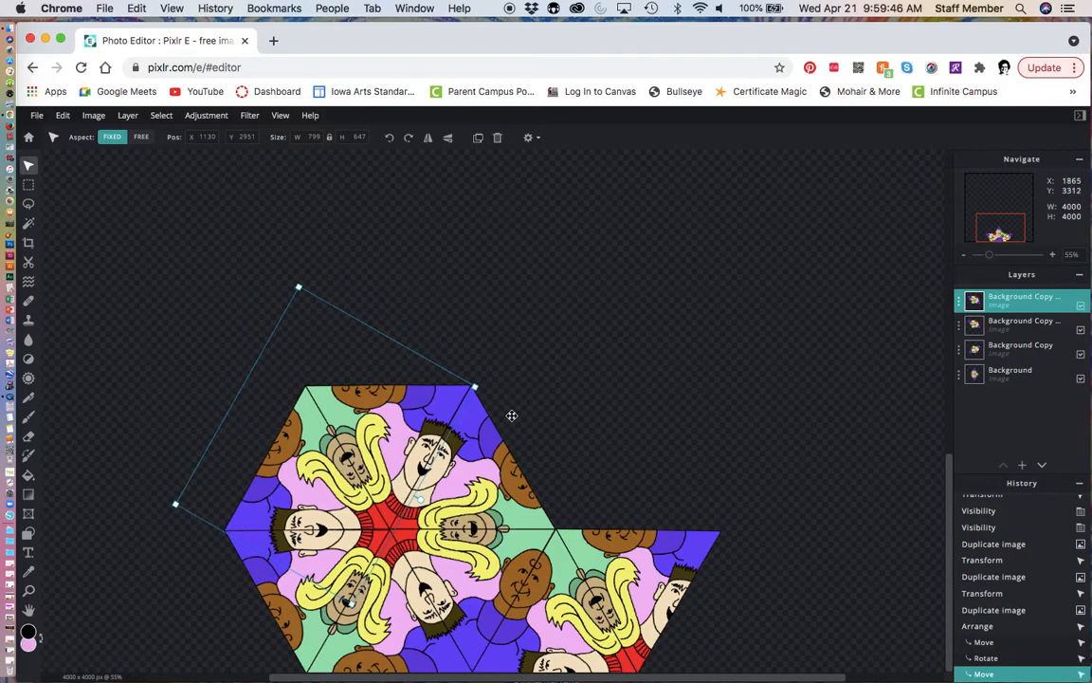
click(589, 394)
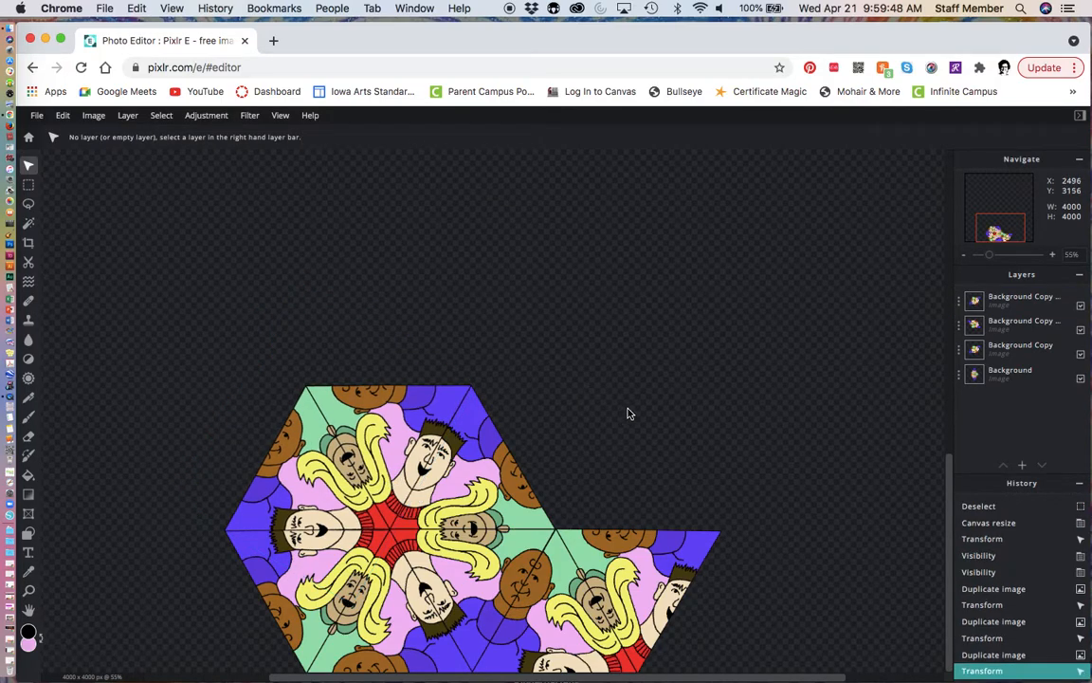
Step: Duplicate the topmost diamond, rotate the copy about a third of a turn counterclockwise and place it in the notch right of the hexagon
click(957, 299)
click(957, 300)
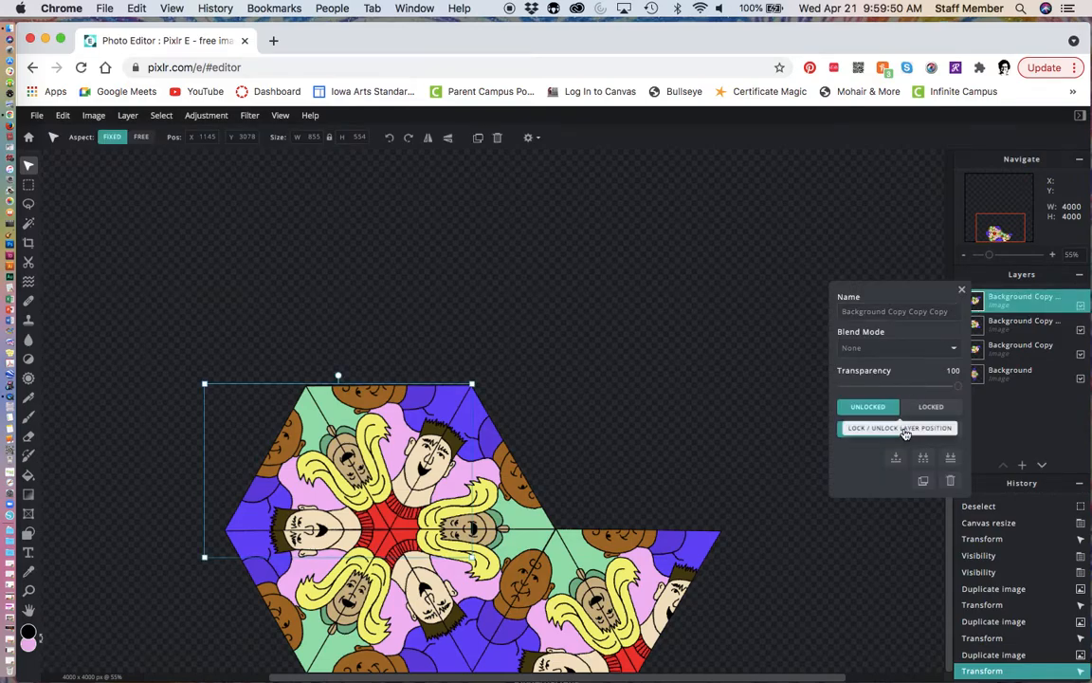
click(924, 483)
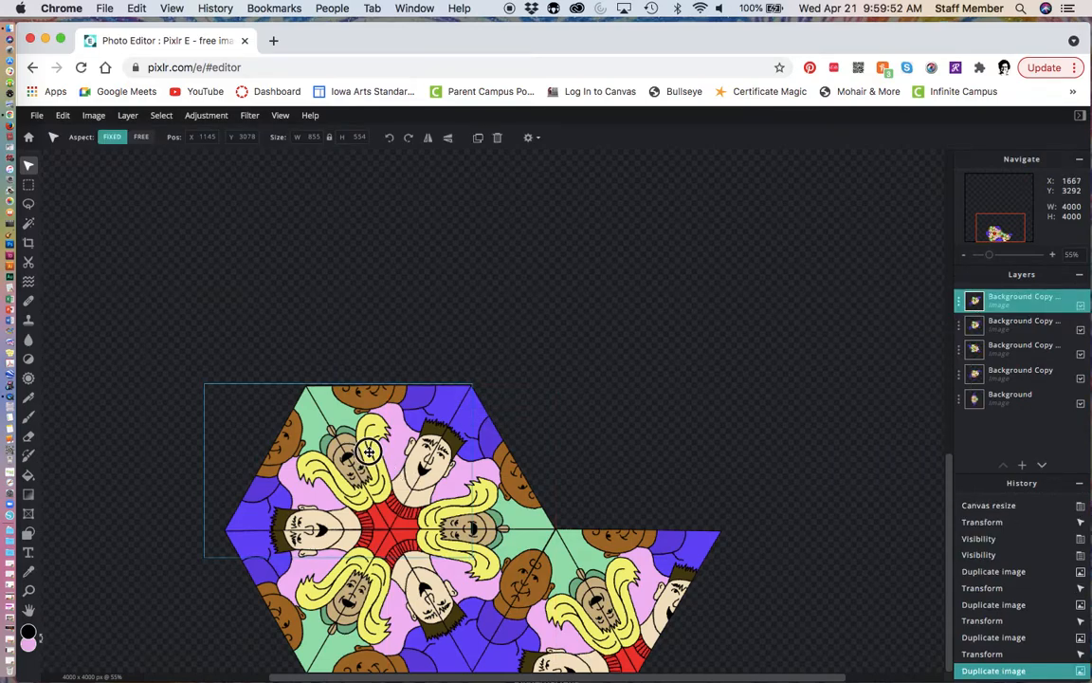
drag(368, 453, 670, 403)
drag(638, 328, 522, 477)
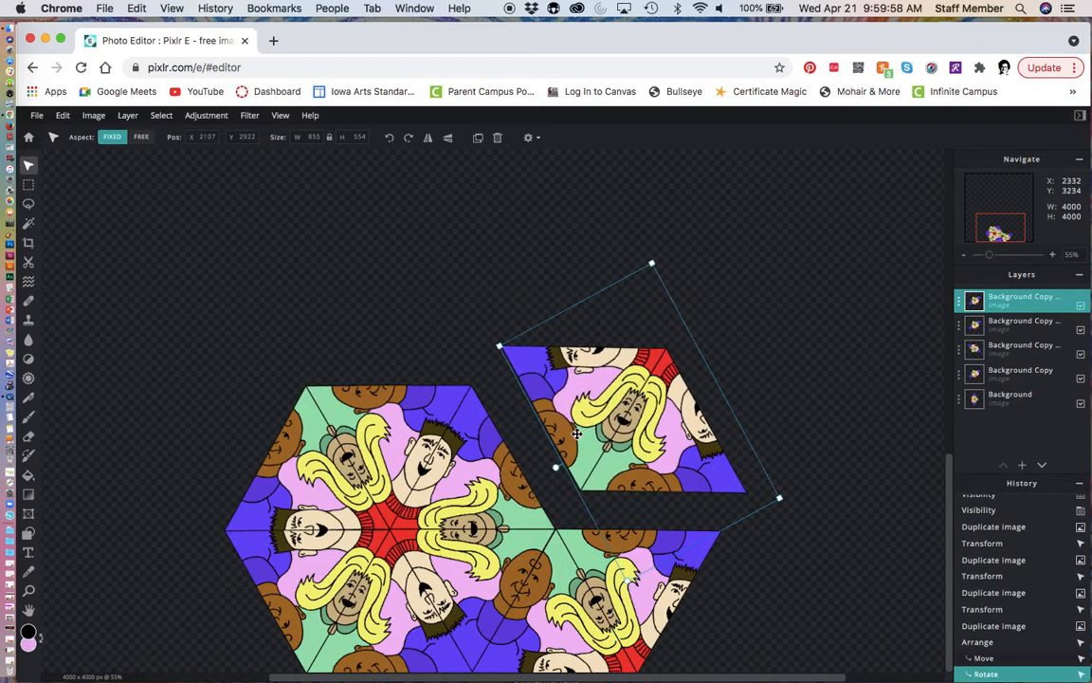
drag(595, 423, 577, 459)
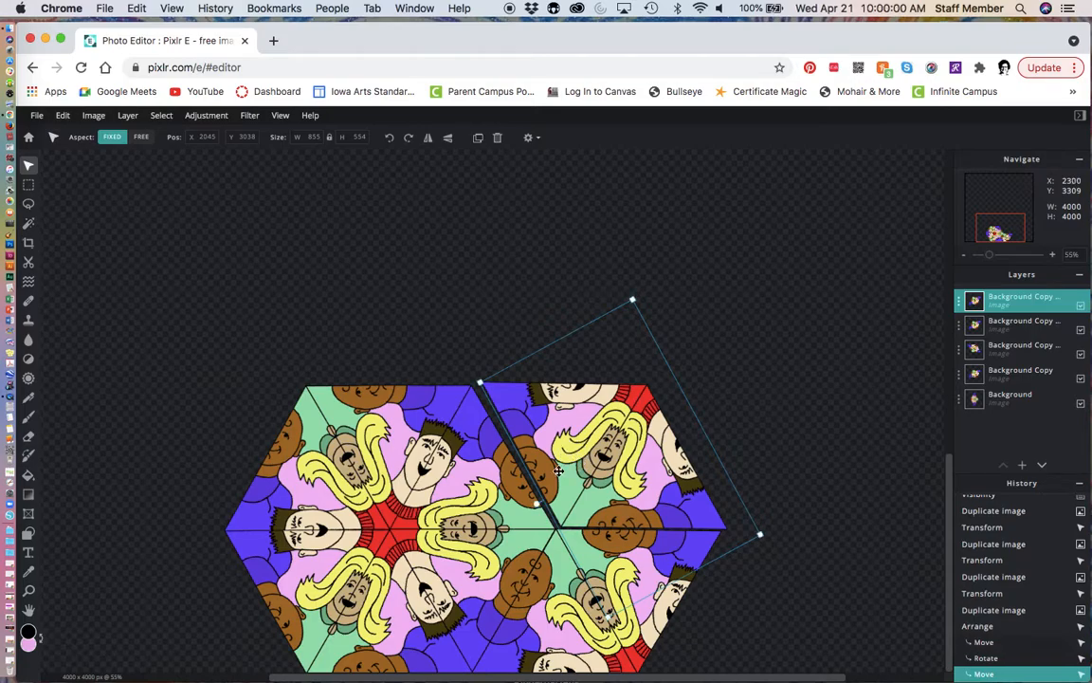
drag(536, 506, 533, 507)
drag(575, 460, 568, 462)
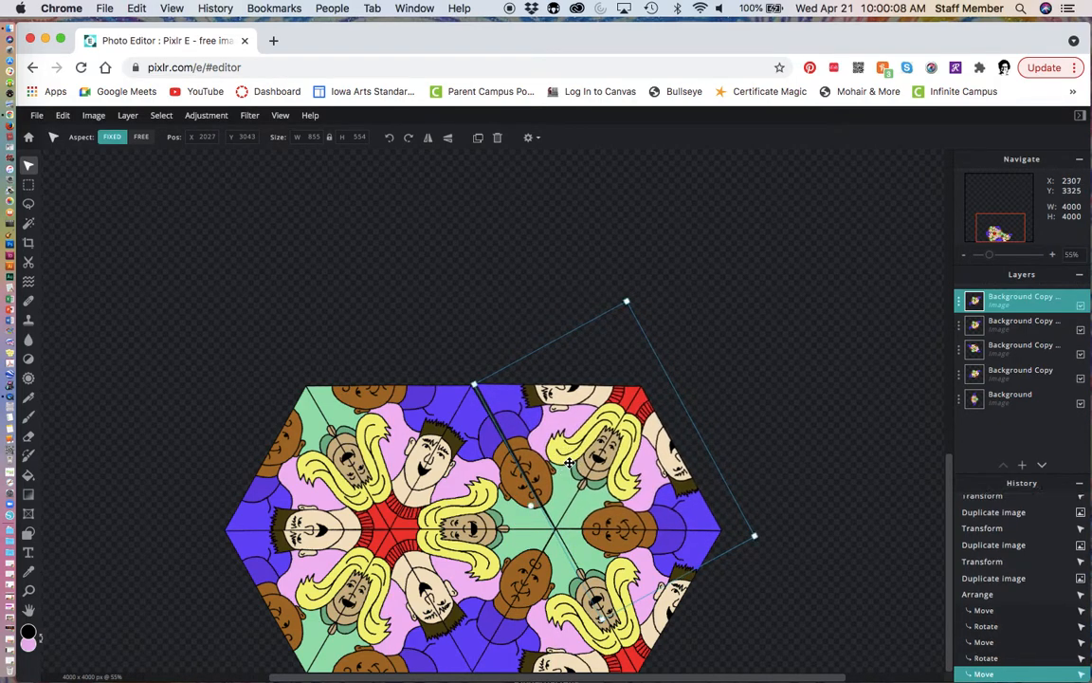
Step: Nudge the new diamond left and fine-tune its rotation until it meets the hexagon's upper-right edge, and apply the transform
click(531, 501)
drag(532, 503, 532, 502)
key(Left)
key(Left)
key(Left)
key(Left)
key(Left)
key(Left)
key(Left)
key(Left)
key(Left)
key(Left)
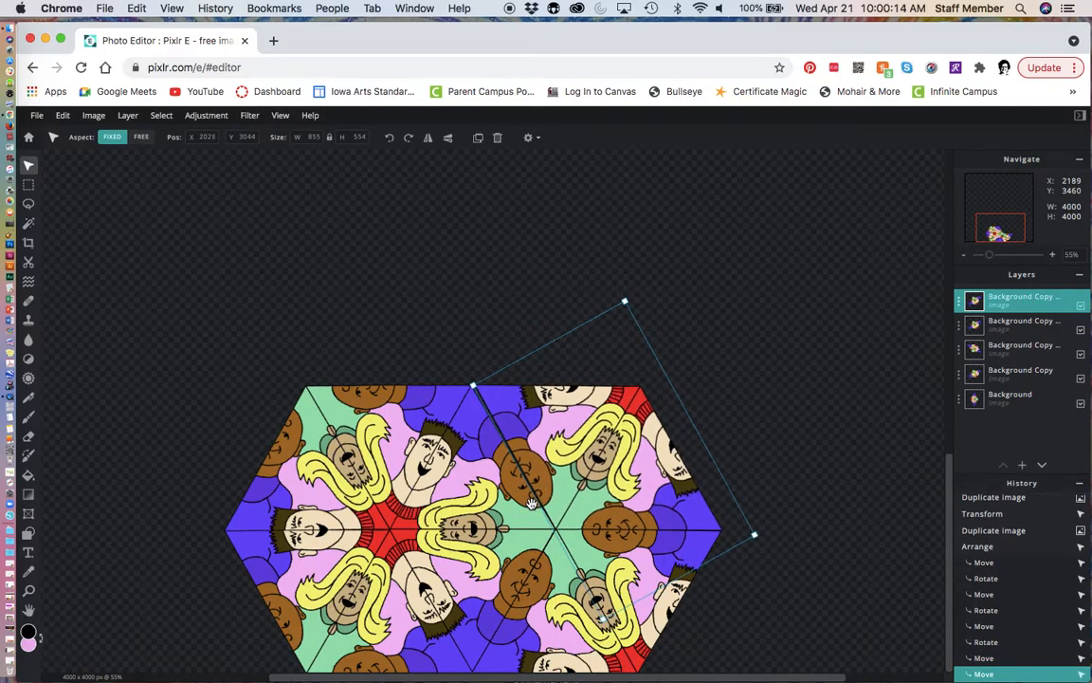
key(Left)
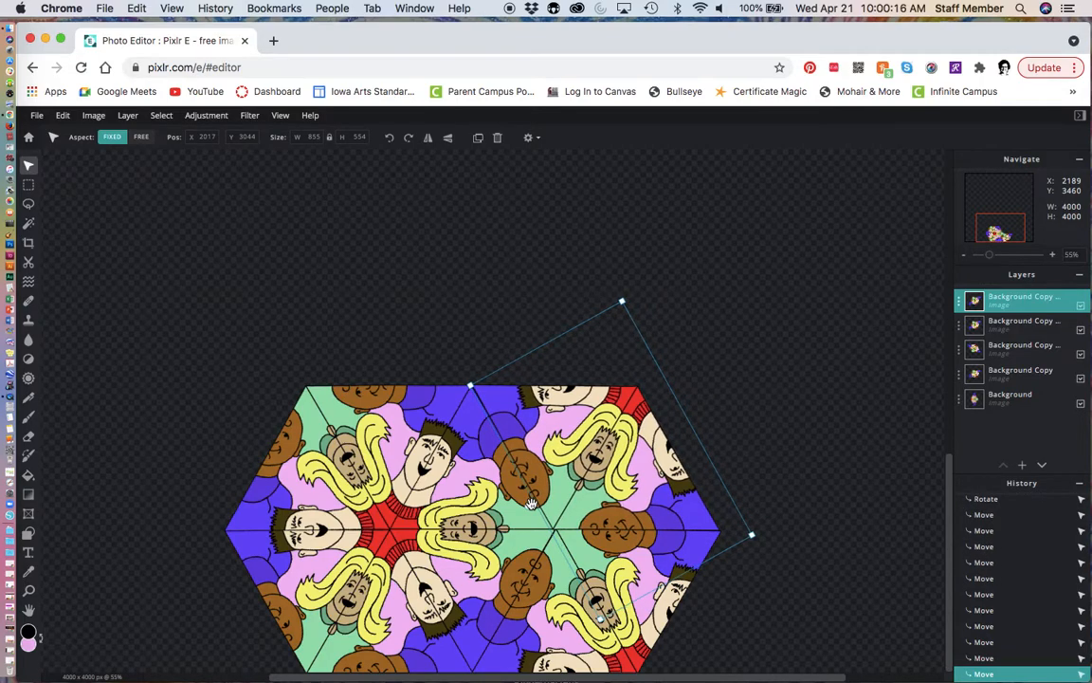
key(Right)
key(Right)
key(Right)
key(Right)
key(Right)
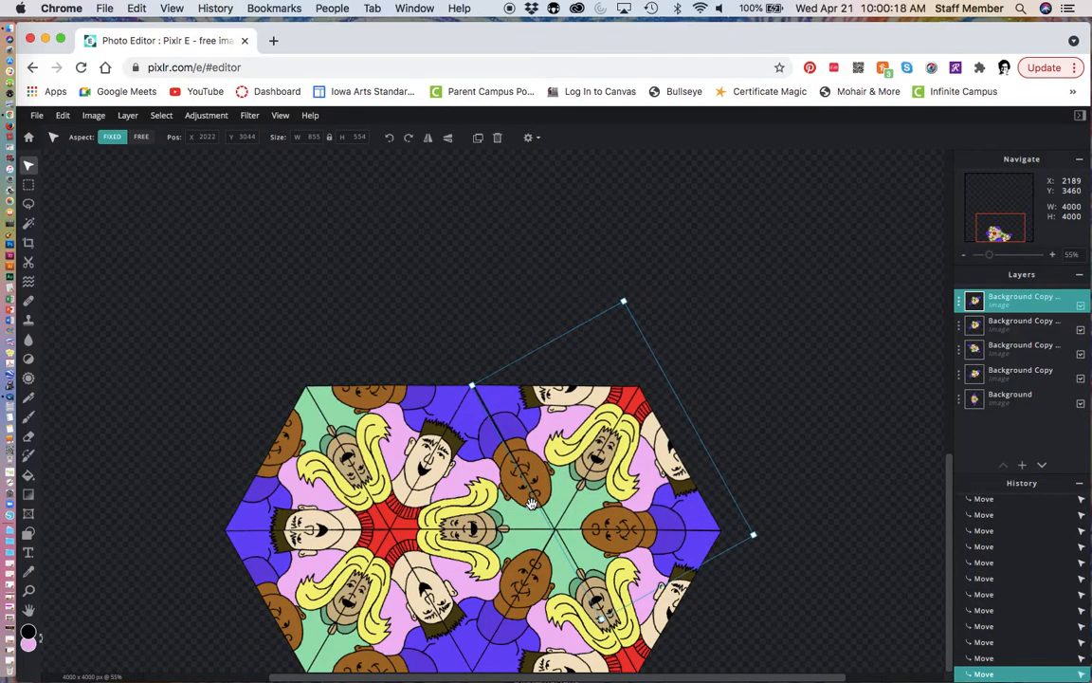
click(531, 506)
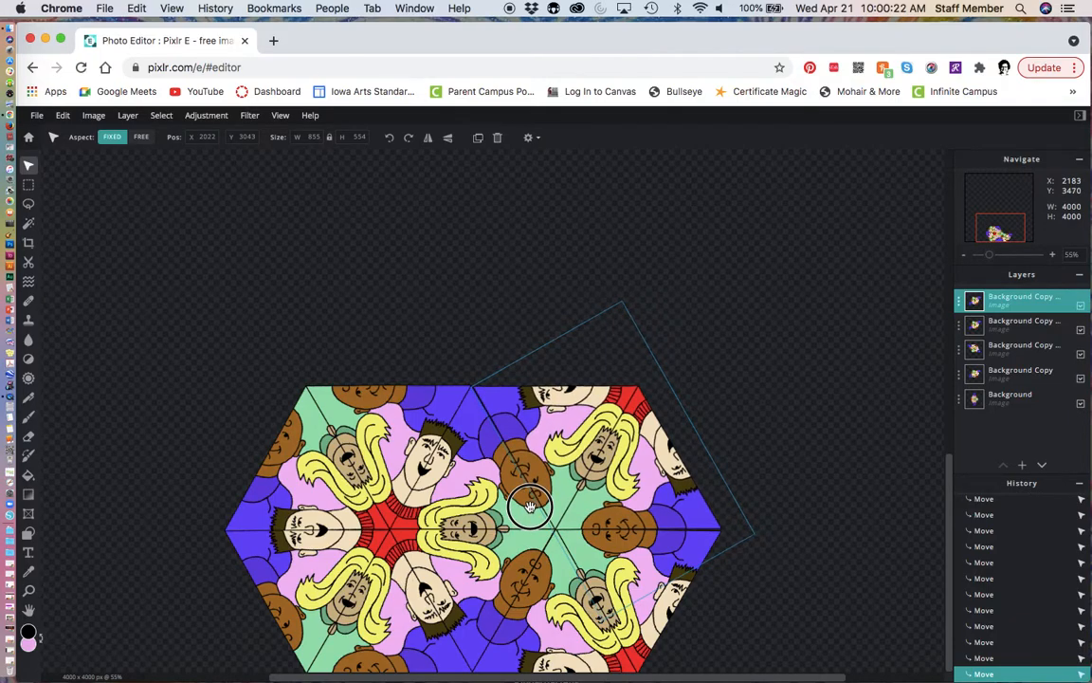
drag(531, 505, 482, 500)
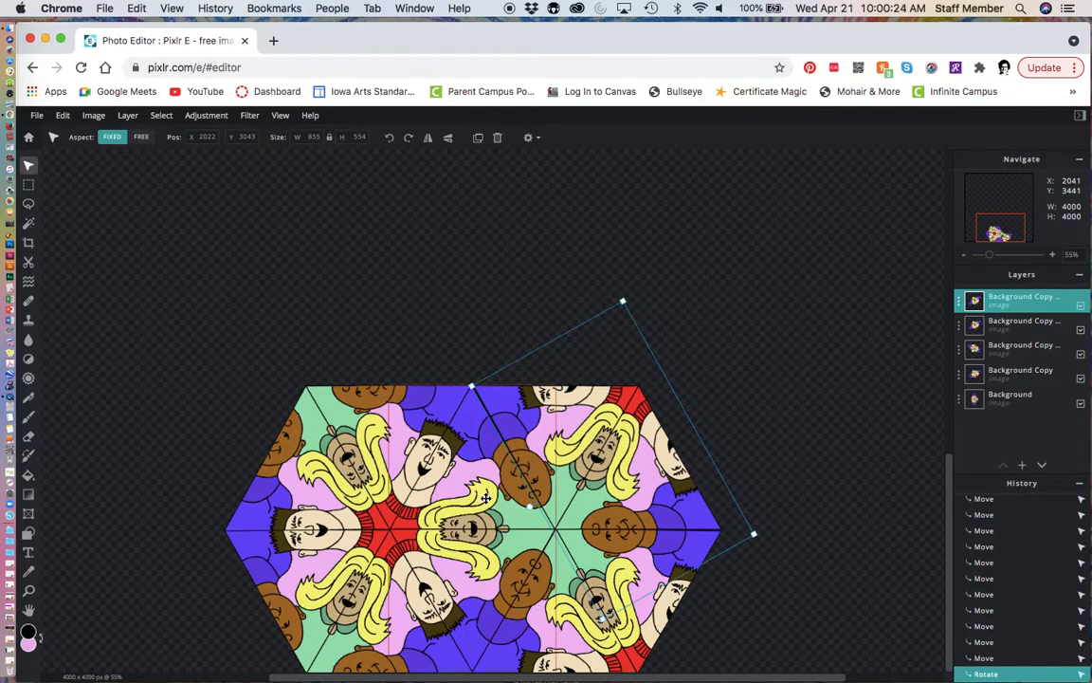
click(721, 385)
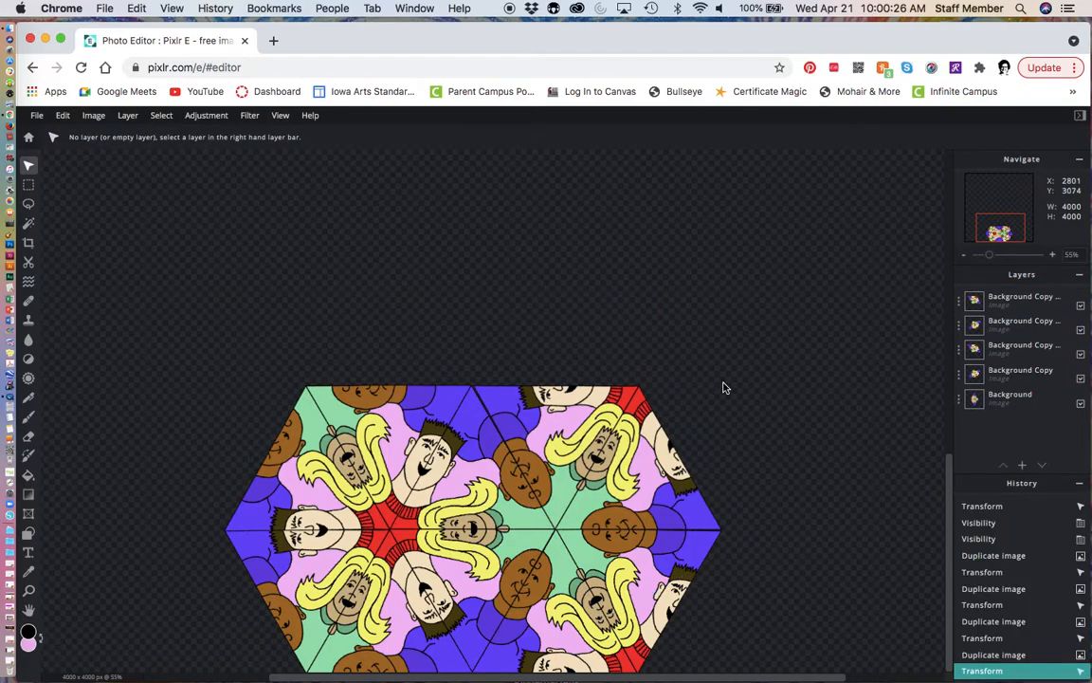
click(502, 397)
drag(586, 487, 587, 487)
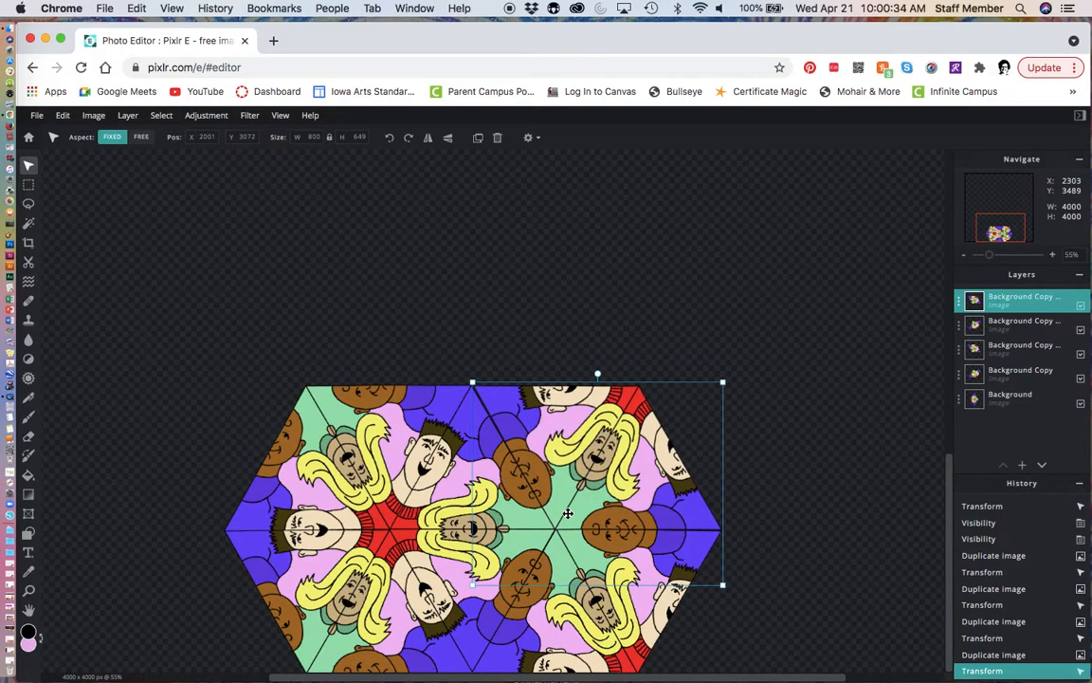
drag(596, 375, 596, 375)
click(718, 363)
Step: Duplicate that diamond, rotate the copy about a third of a turn counterclockwise and place it upright along the original's right edge
click(960, 304)
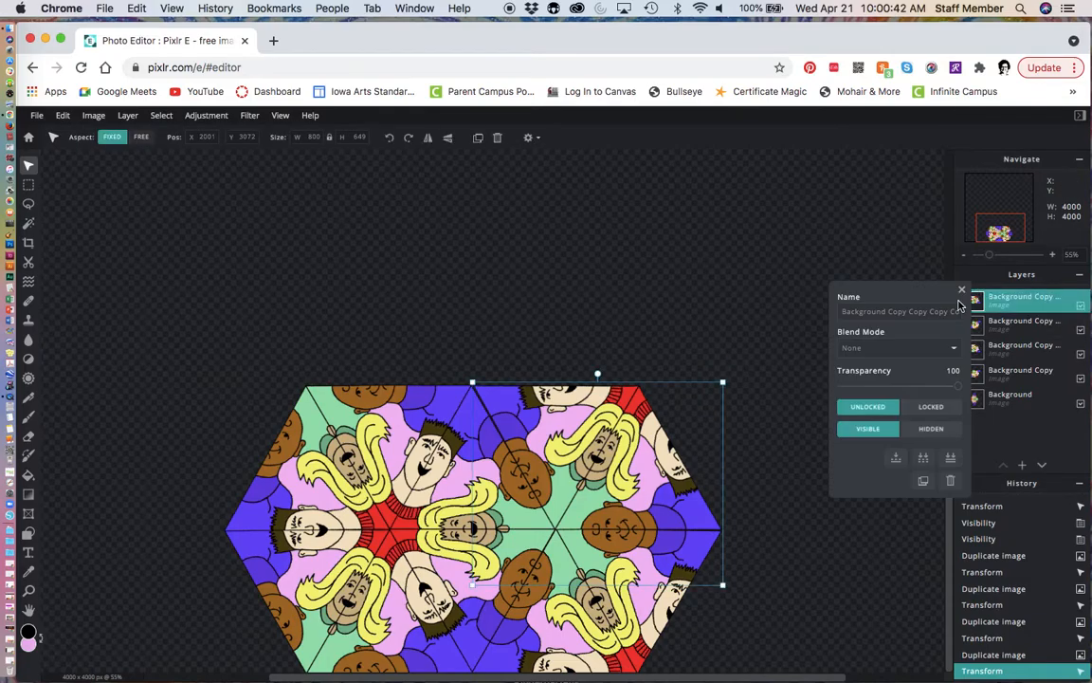
click(923, 486)
drag(600, 443, 692, 337)
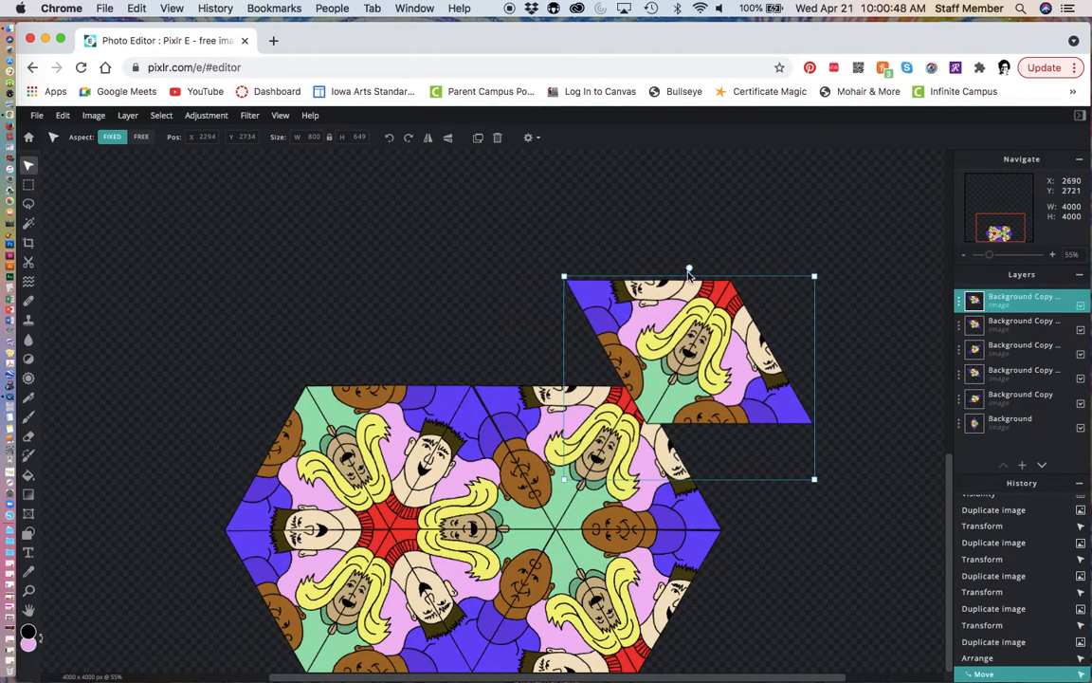
click(687, 268)
drag(687, 268, 740, 444)
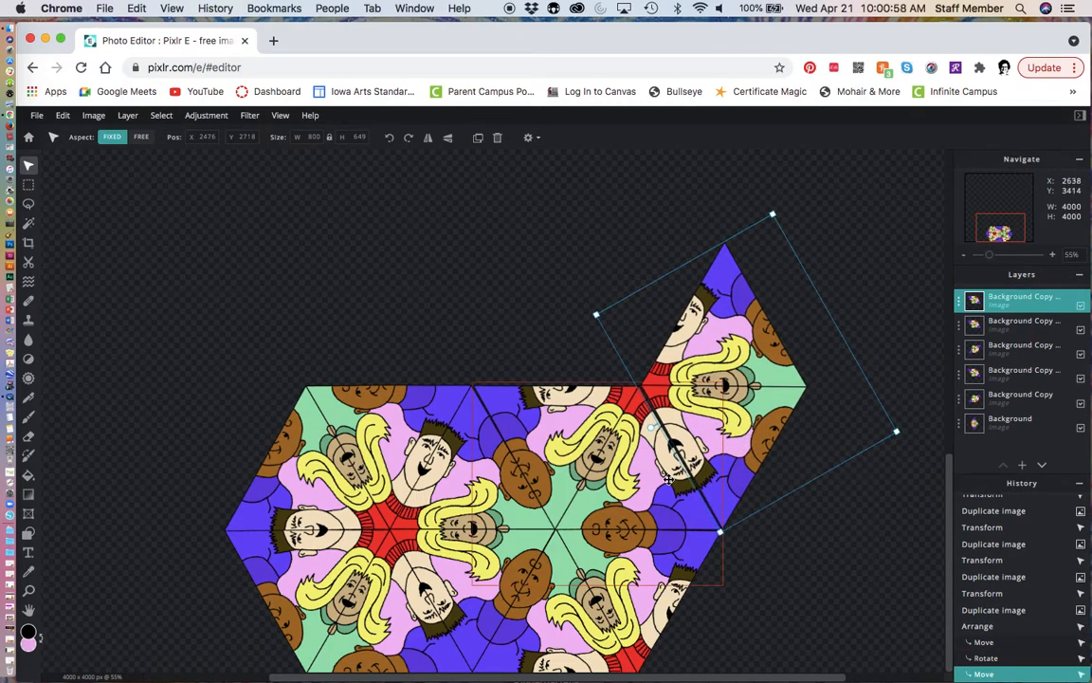
drag(649, 426, 652, 427)
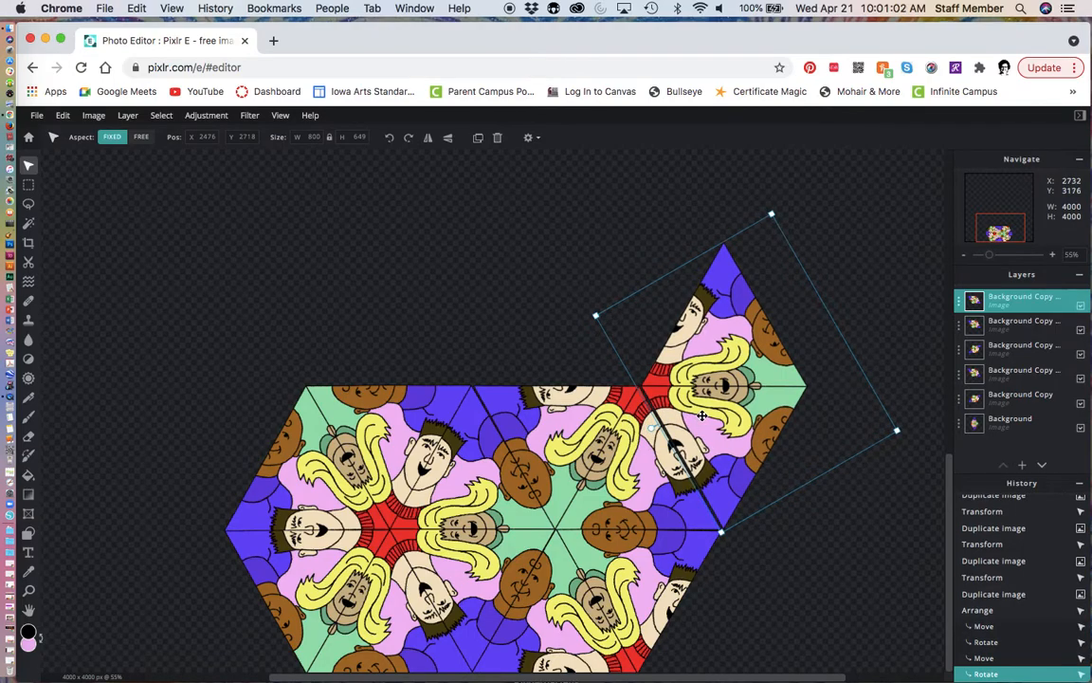
Step: Nudge the upright diamond left and slightly down to close the gap with its neighbour, and apply the transform
key(Left)
key(Left)
key(Left)
key(Left)
key(Left)
key(Left)
key(Down)
key(Left)
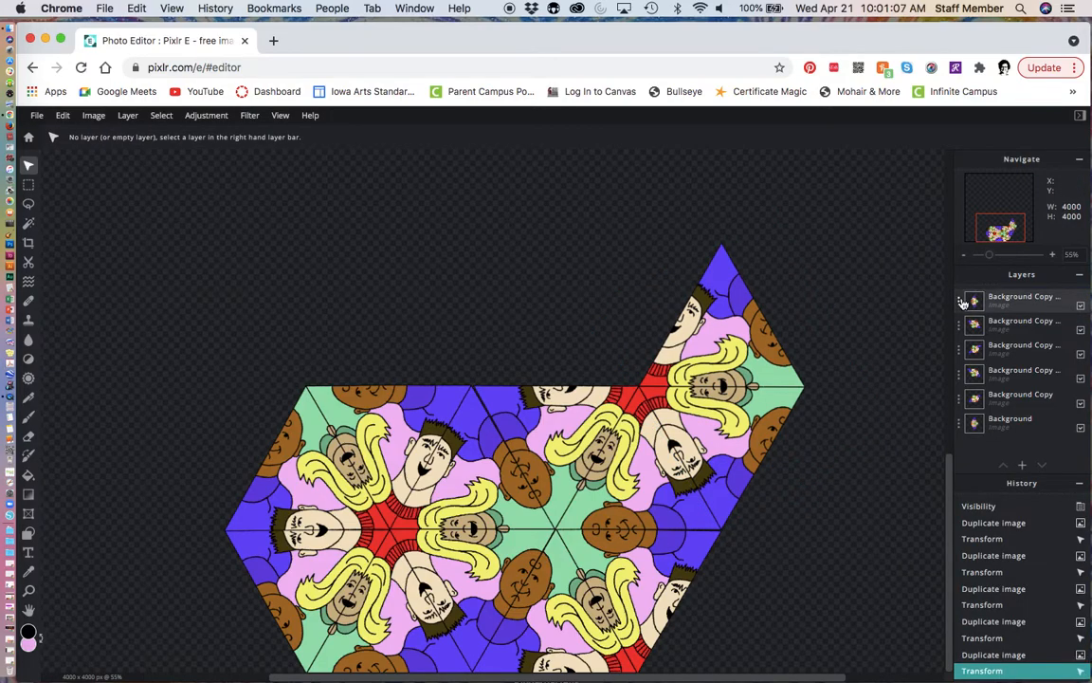
Step: Duplicate the upright diamond, rotate the copy about a third of a turn counterclockwise and fit it at the upper left to complete the second red-centred hexagon
click(965, 301)
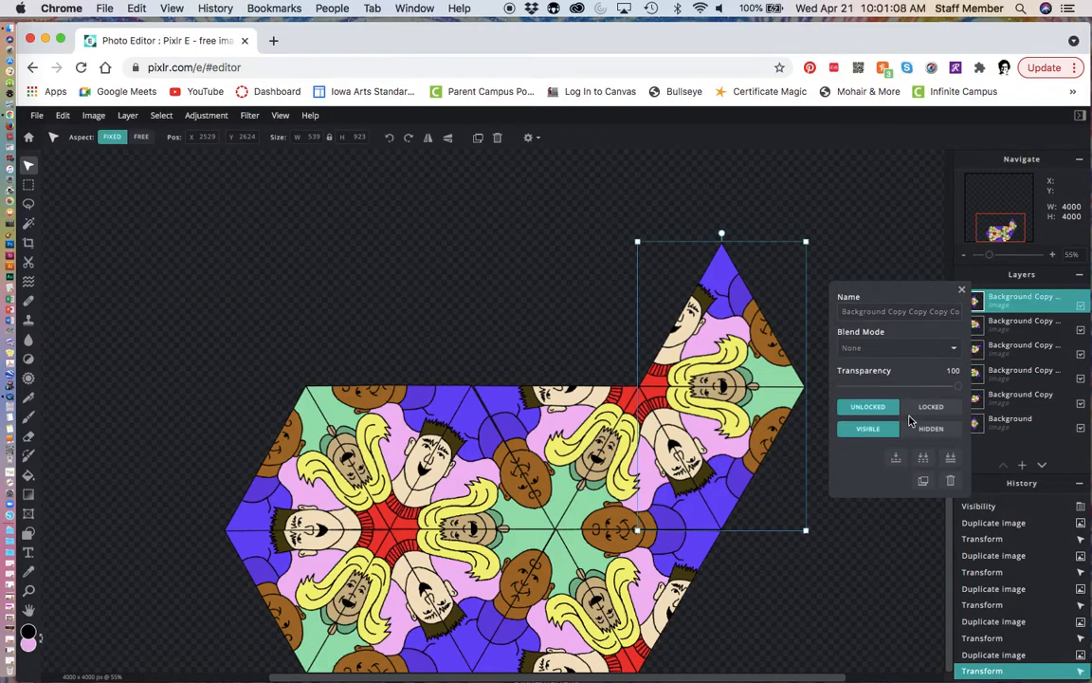
click(923, 481)
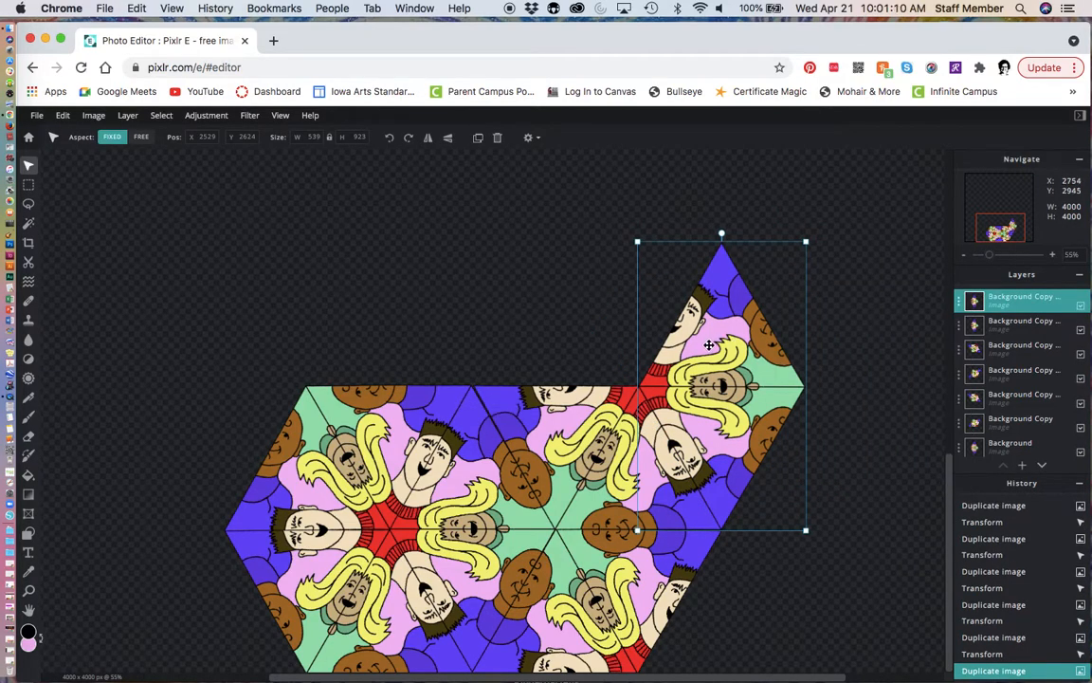
drag(721, 235, 628, 463)
drag(771, 397, 643, 324)
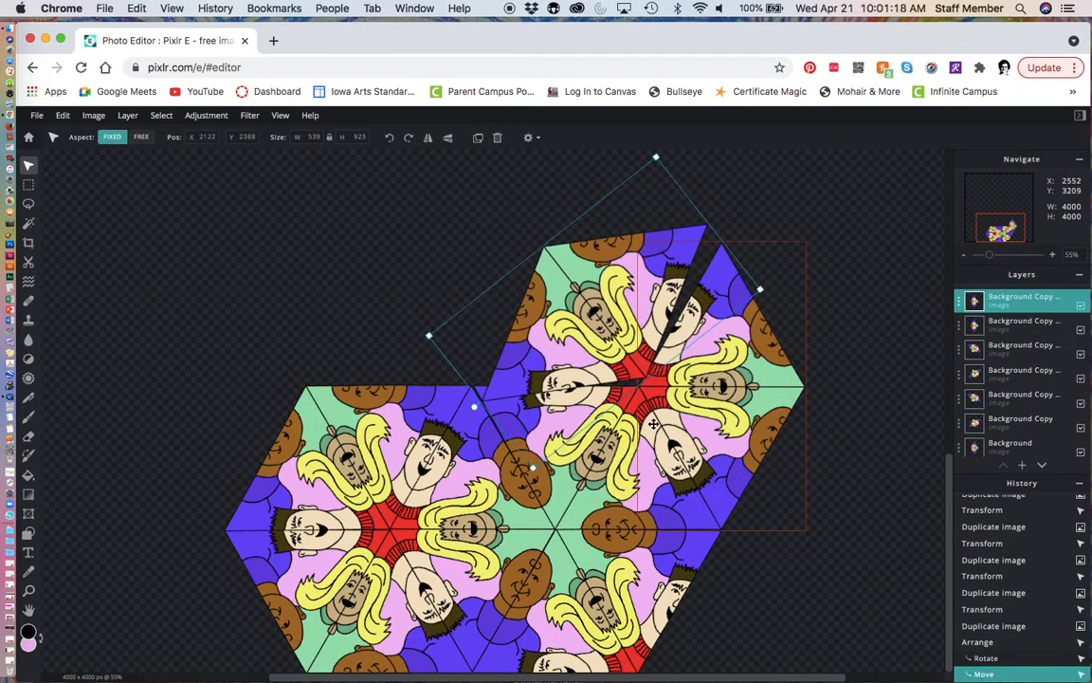
drag(472, 410, 458, 383)
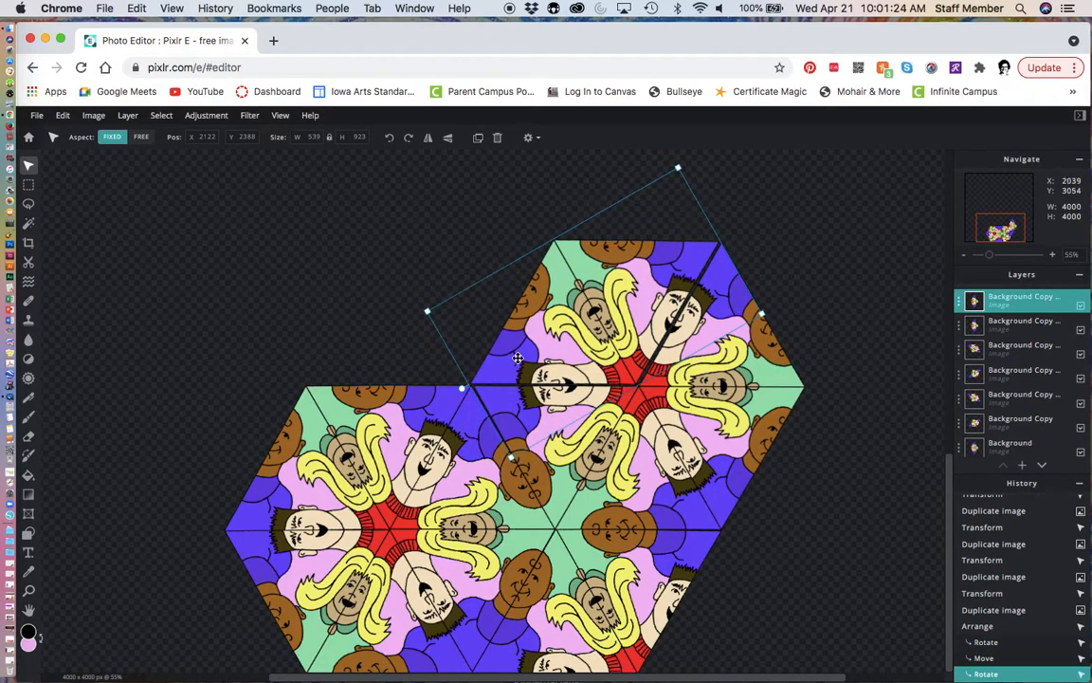
drag(591, 334, 594, 334)
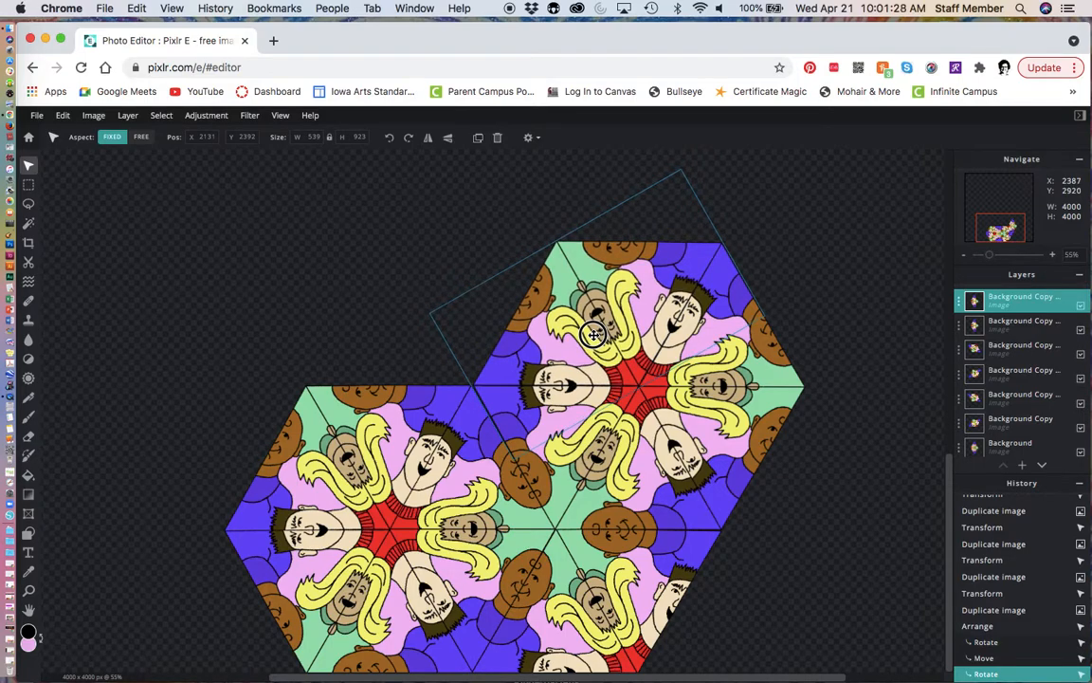
click(593, 334)
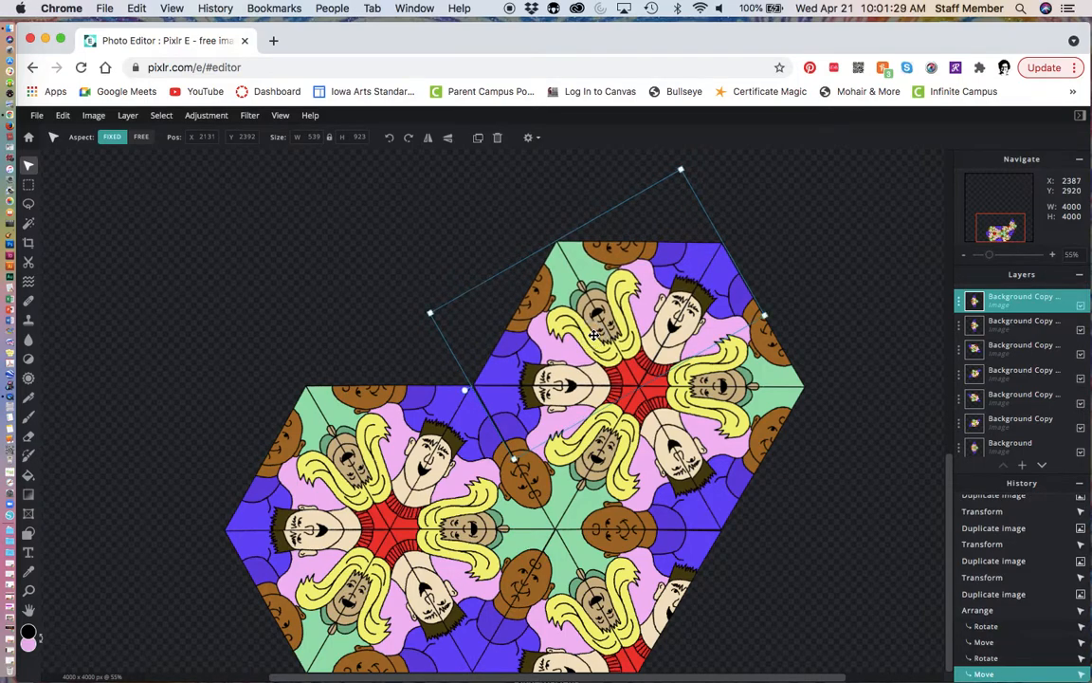
Step: Duplicate the newest diamond, rotate the copy upright about a third of a turn clockwise and fit it to the first hexagon's upper-left edge
click(958, 301)
click(923, 483)
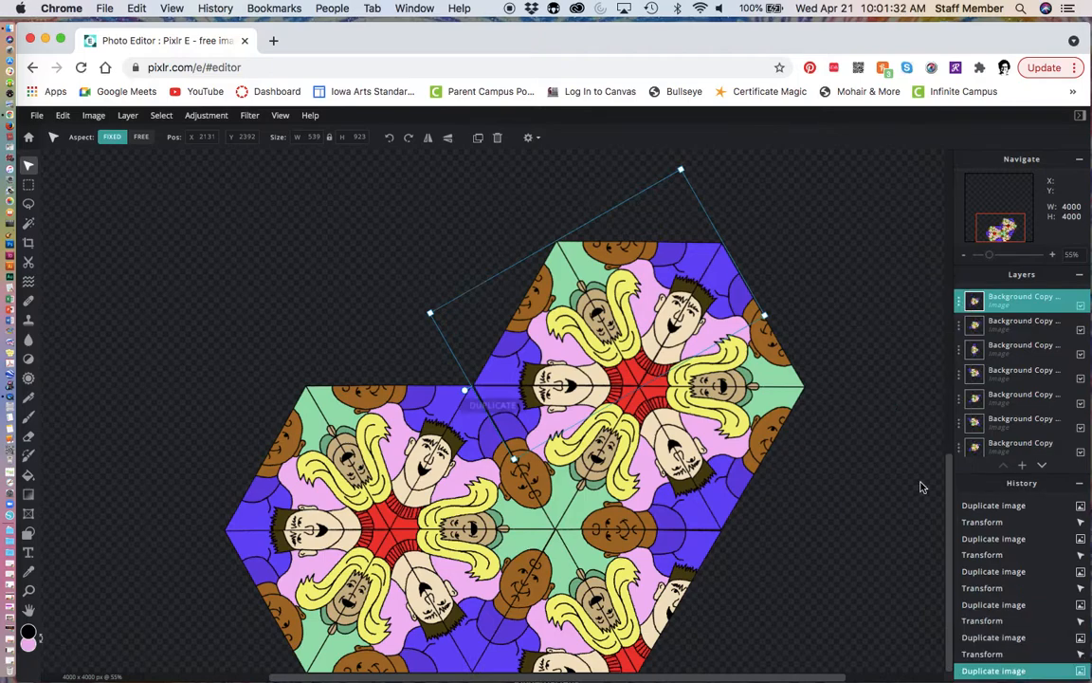
drag(552, 302, 299, 348)
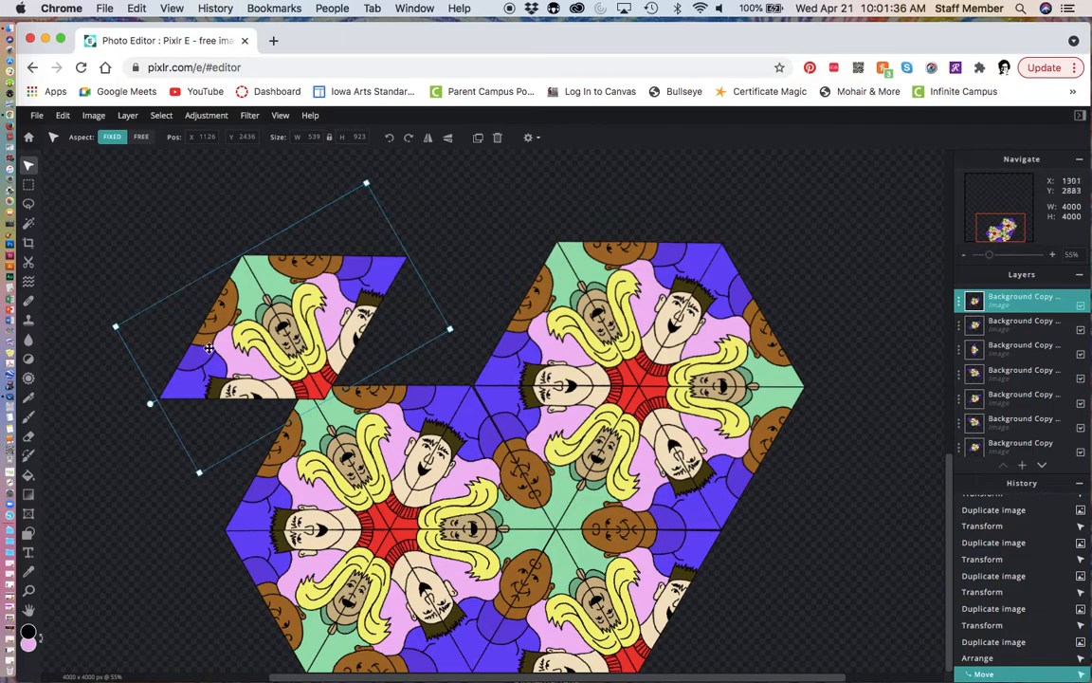
drag(148, 403, 114, 123)
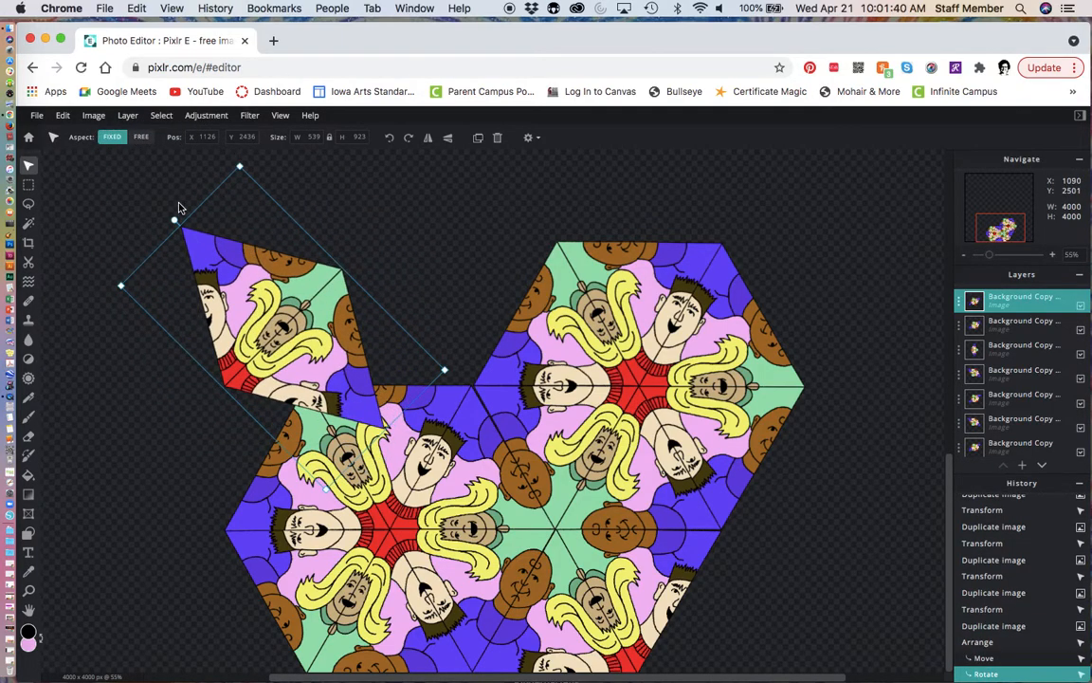
drag(166, 211, 289, 185)
drag(273, 303, 210, 352)
drag(226, 223, 218, 223)
drag(227, 311, 229, 321)
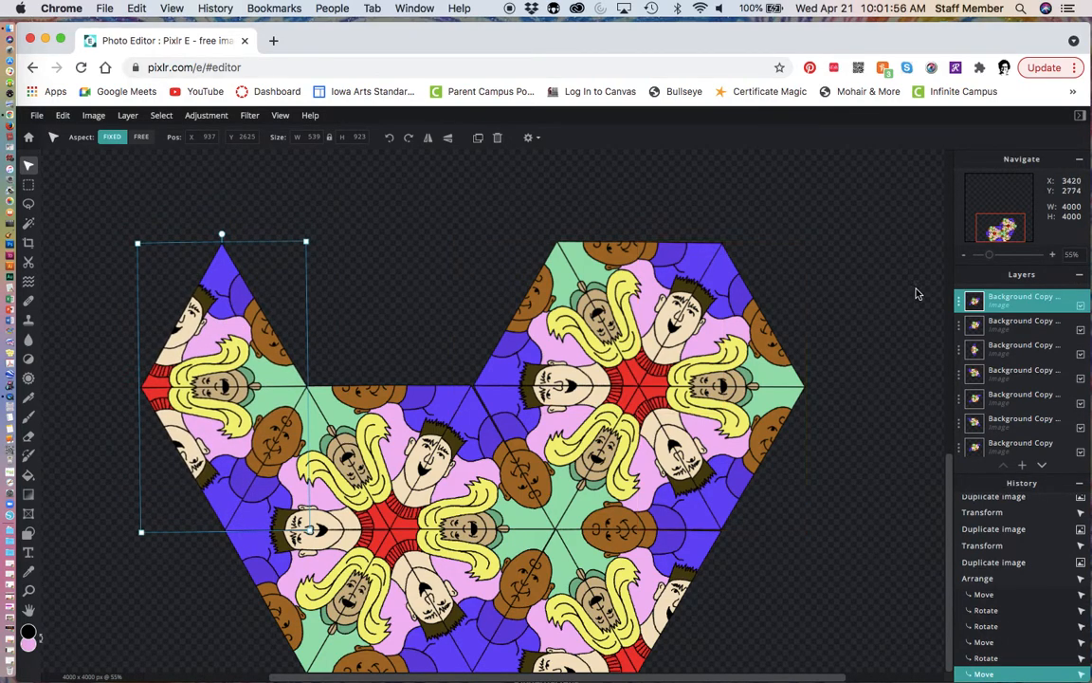
Step: Duplicate the far-left upright diamond, rotate the copy about a third of a turn clockwise and place it on the first hexagon's top edge
click(960, 308)
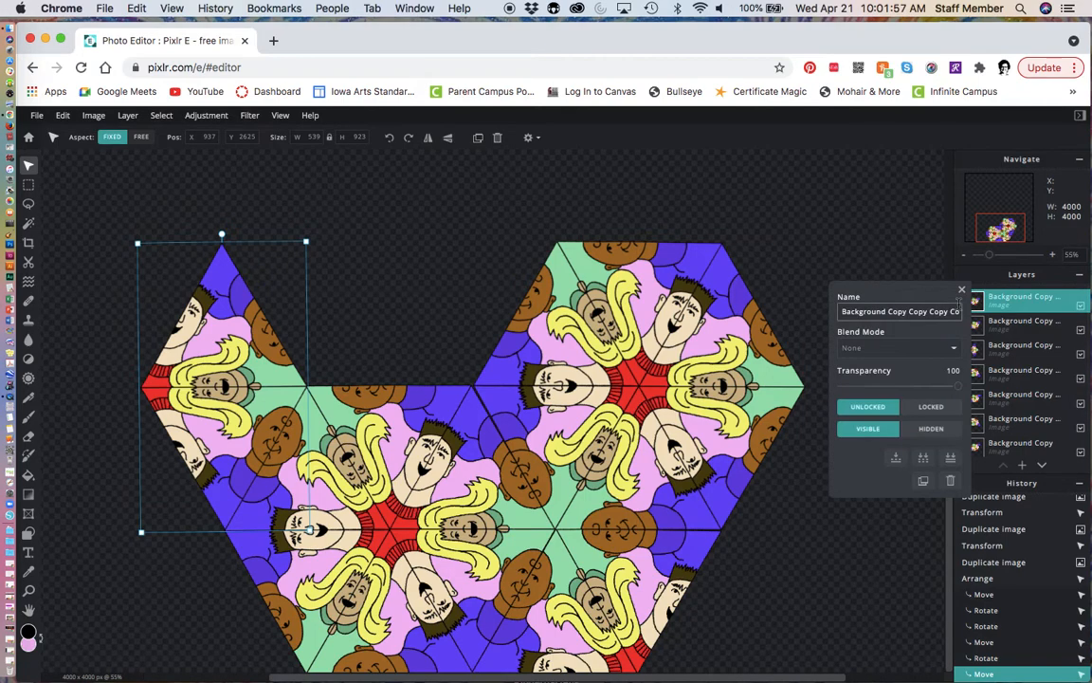
click(924, 481)
drag(231, 364, 397, 278)
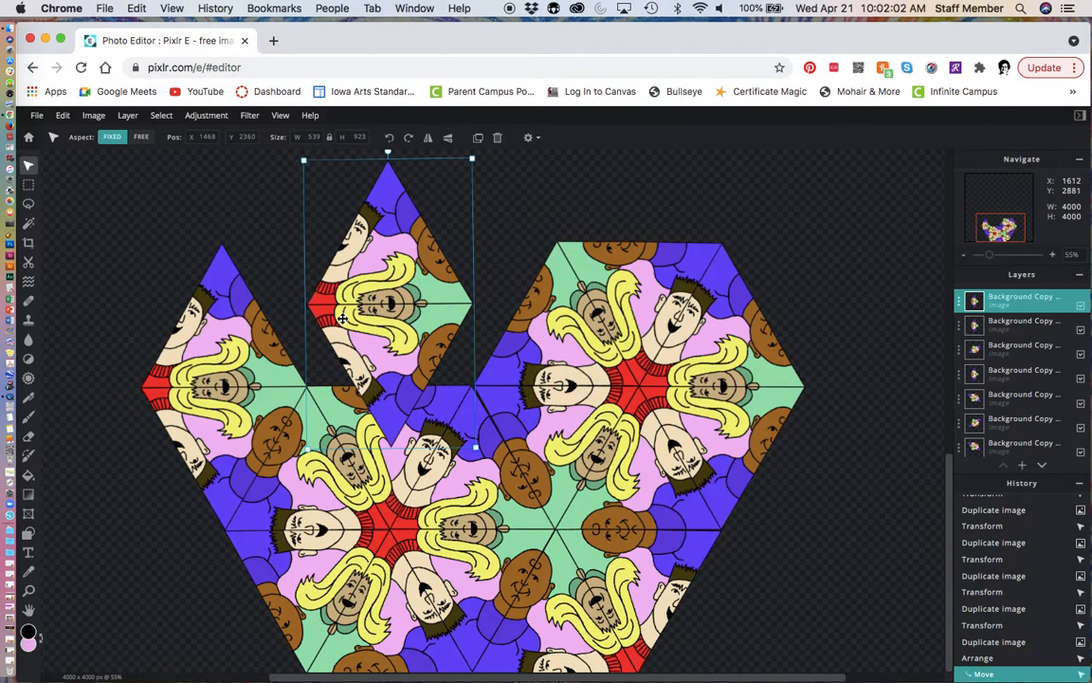
drag(387, 153, 500, 366)
drag(432, 332, 391, 343)
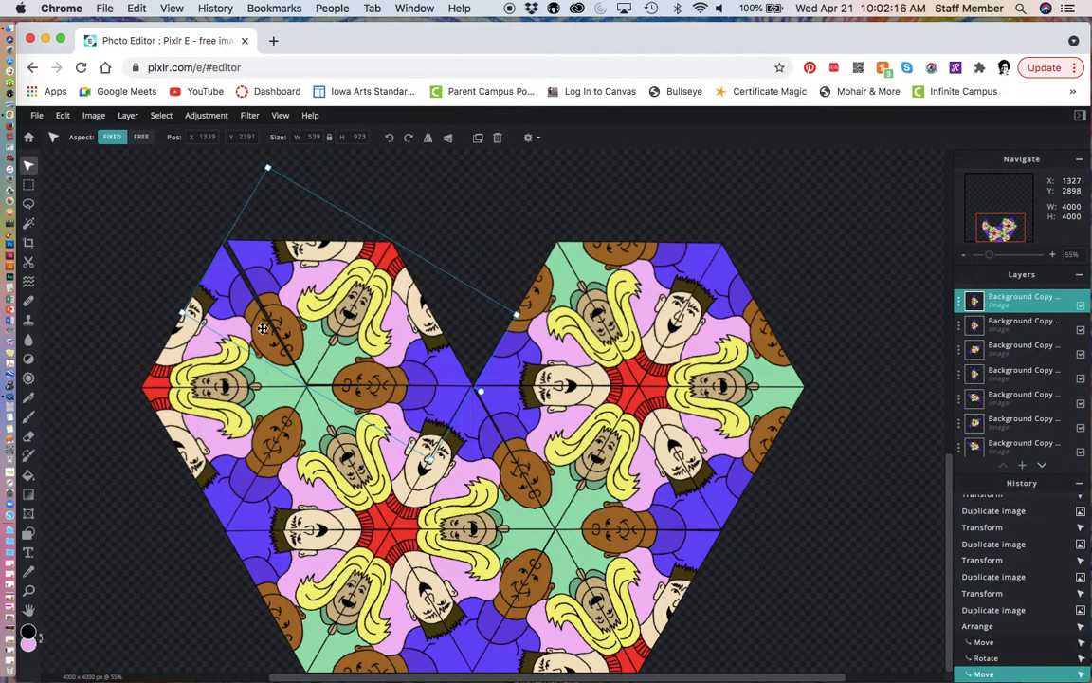
drag(481, 392, 481, 388)
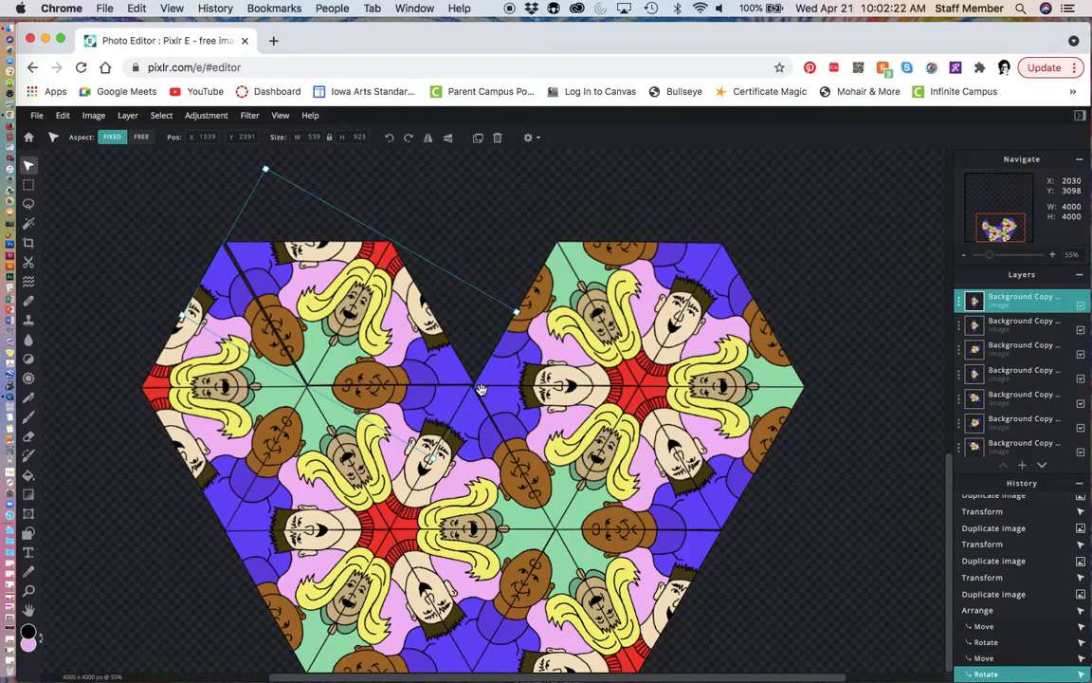
Step: Nudge the diamond above the first hexagon left and down until its edges line up, and apply the transform
key(Left)
key(Left)
key(Left)
key(Left)
key(Left)
key(Left)
key(Down)
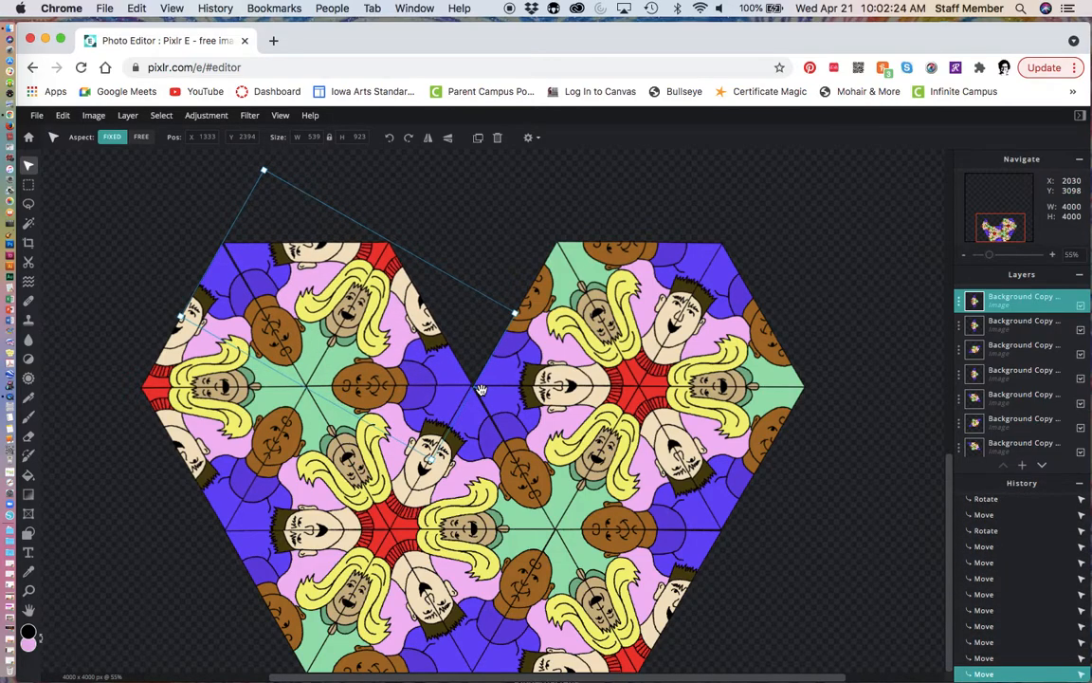
click(517, 237)
scroll(517, 239, up, 5)
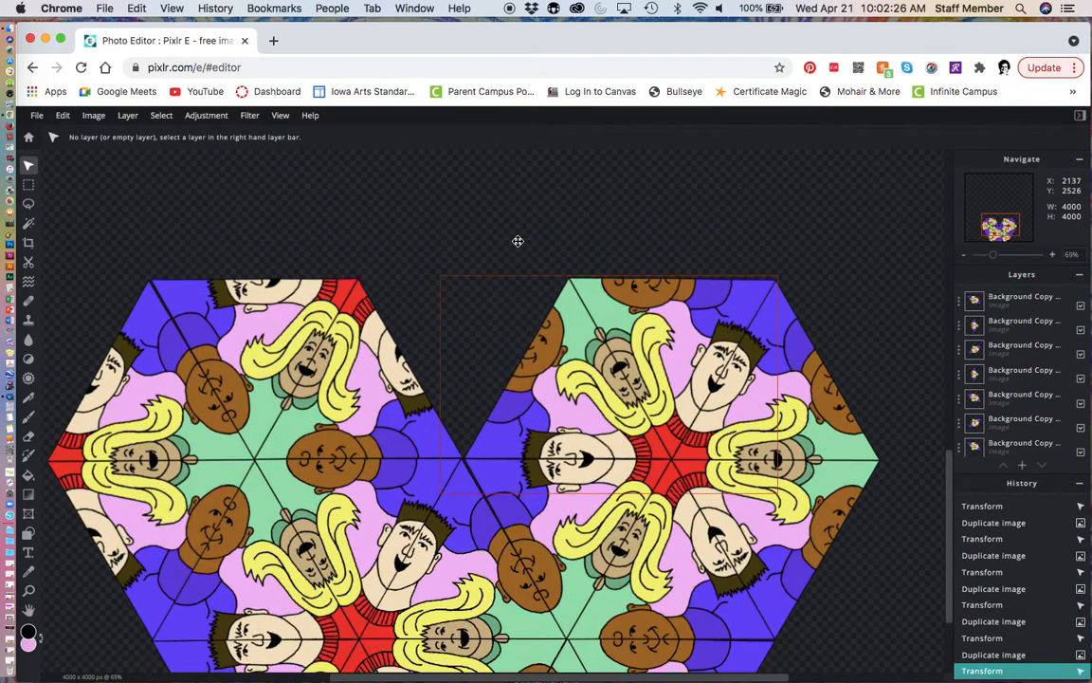
scroll(517, 240, down, 5)
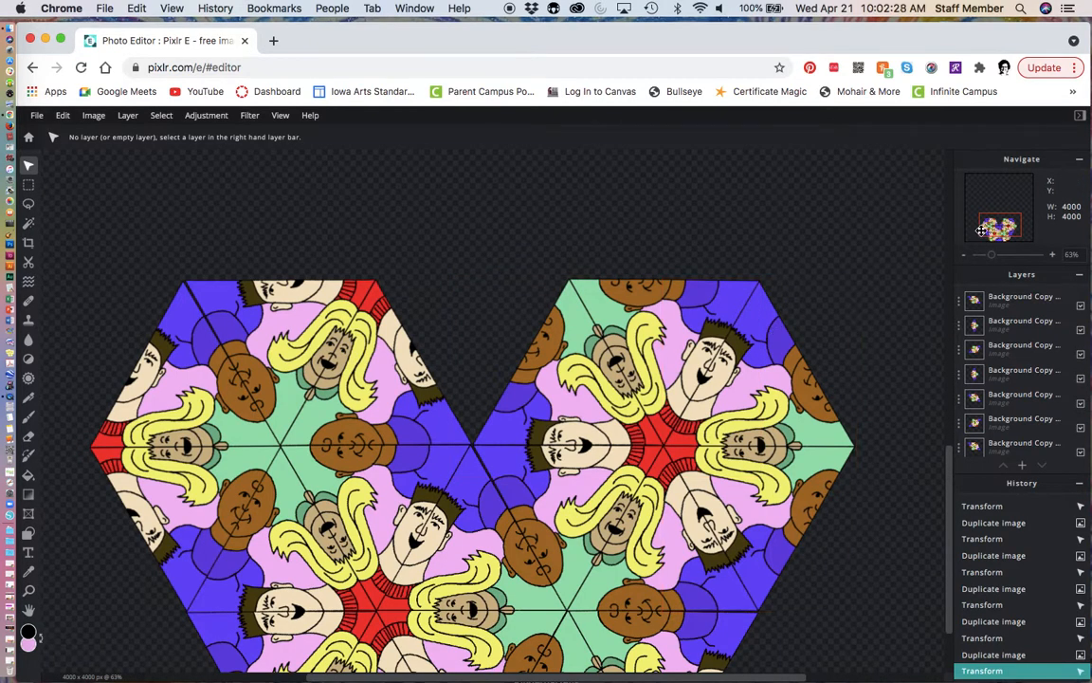
drag(994, 225, 994, 222)
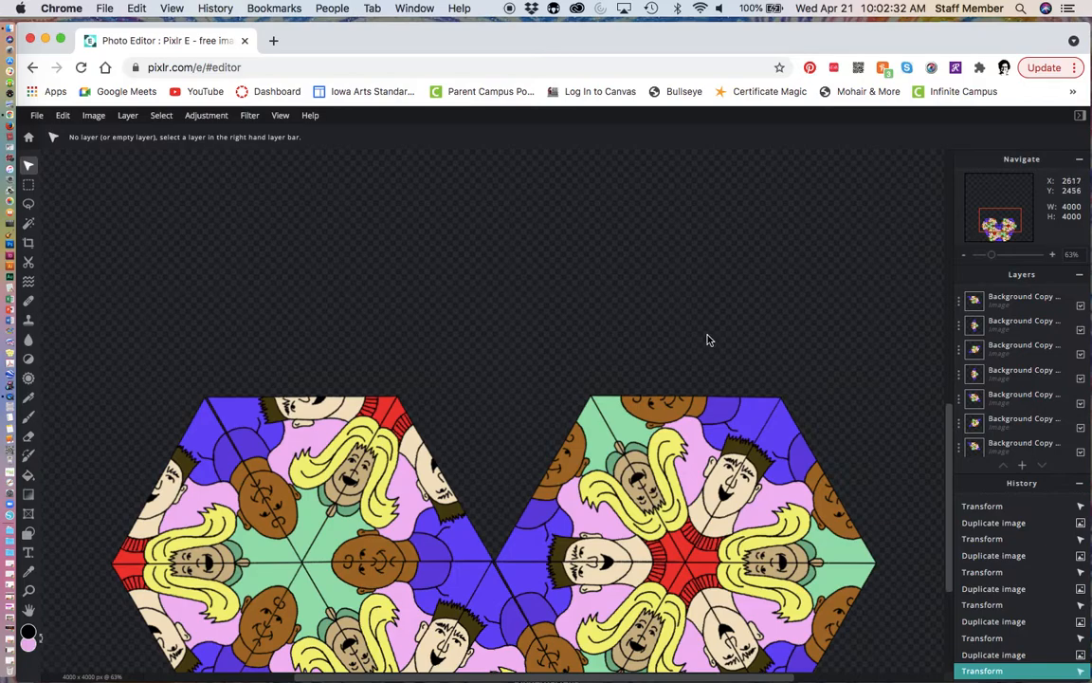
Step: Duplicate the top diamond of the left hexagon and place the copy on the right red-centred hexagon's top edge
click(960, 302)
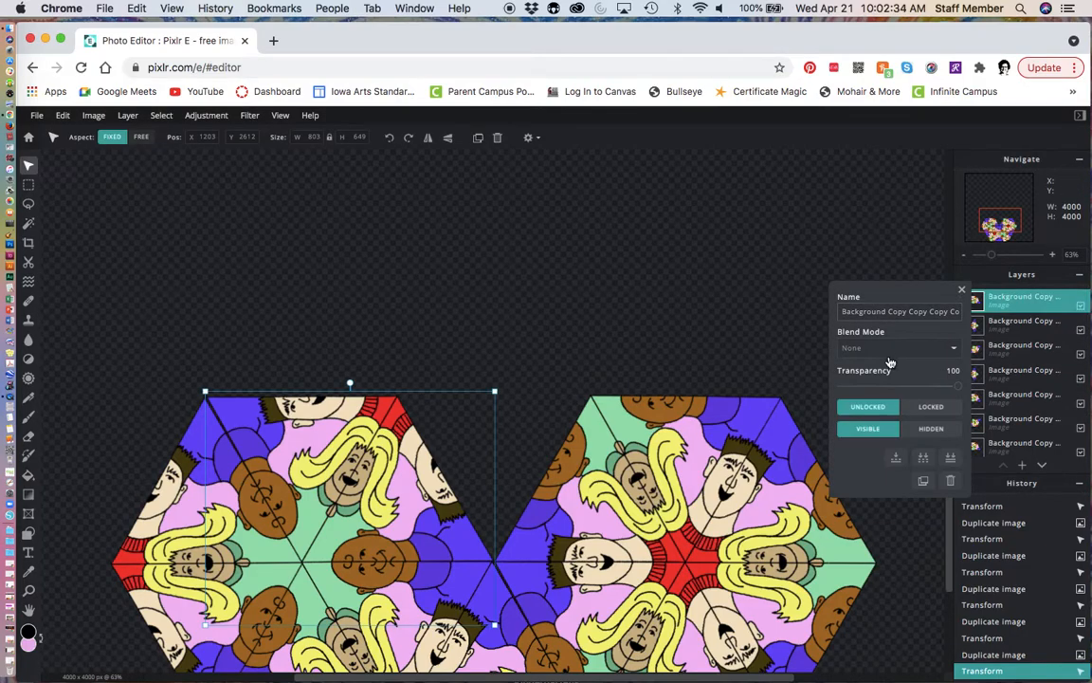
click(923, 484)
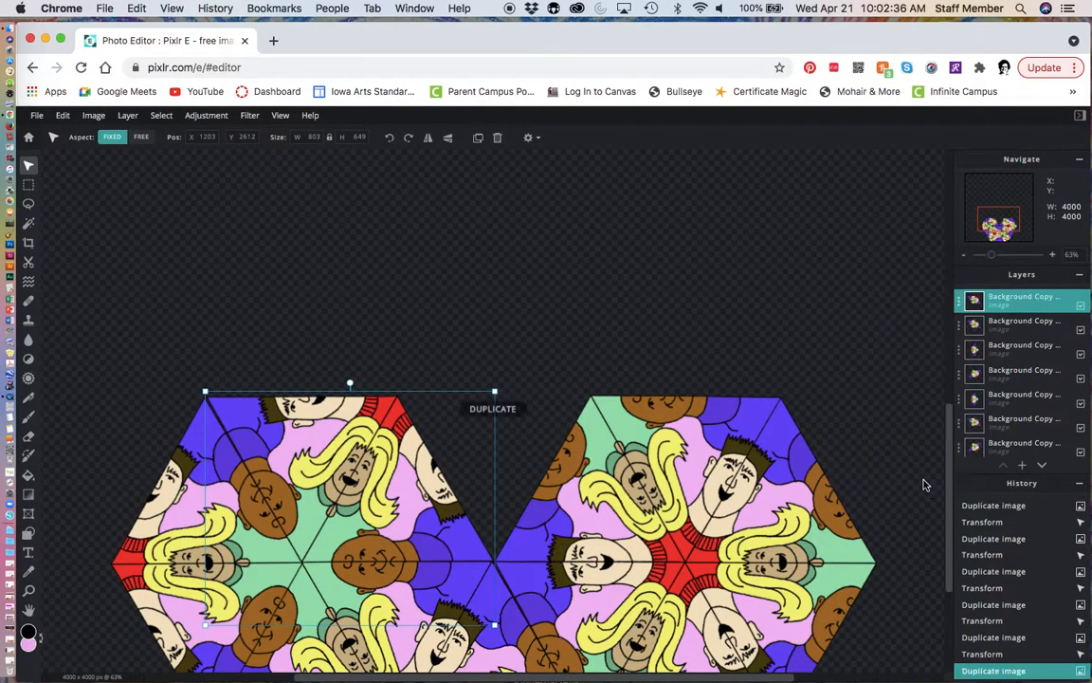
drag(388, 482, 677, 317)
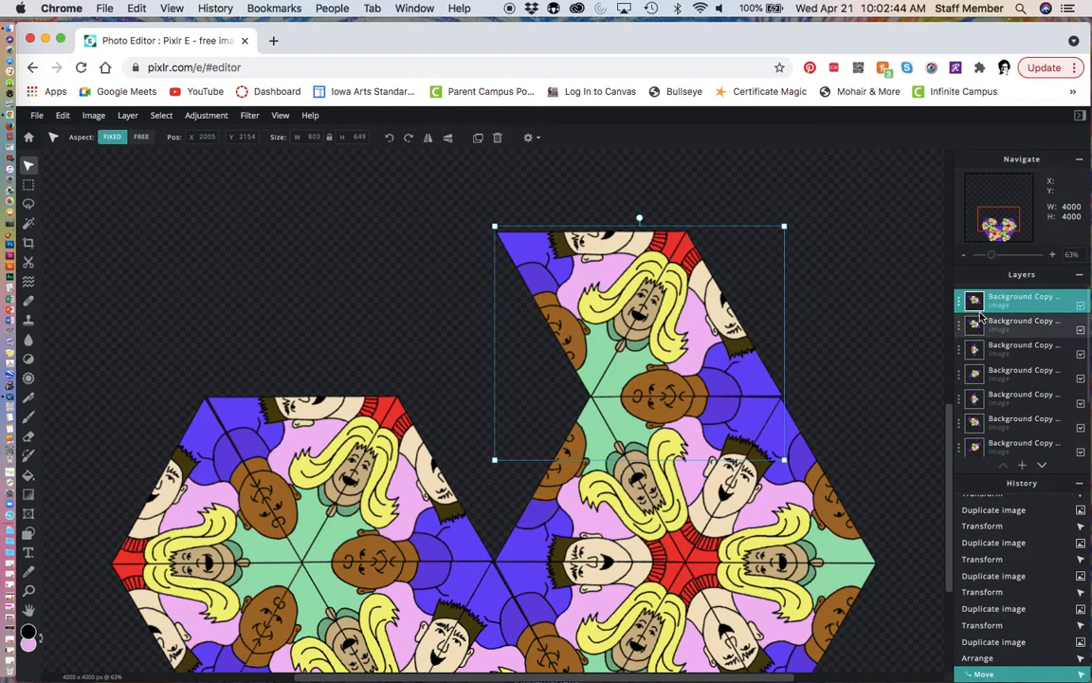
Step: Duplicate the upper-left diamond of the right red-centred hexagon and place the copy on the left hexagon's top edge
click(792, 497)
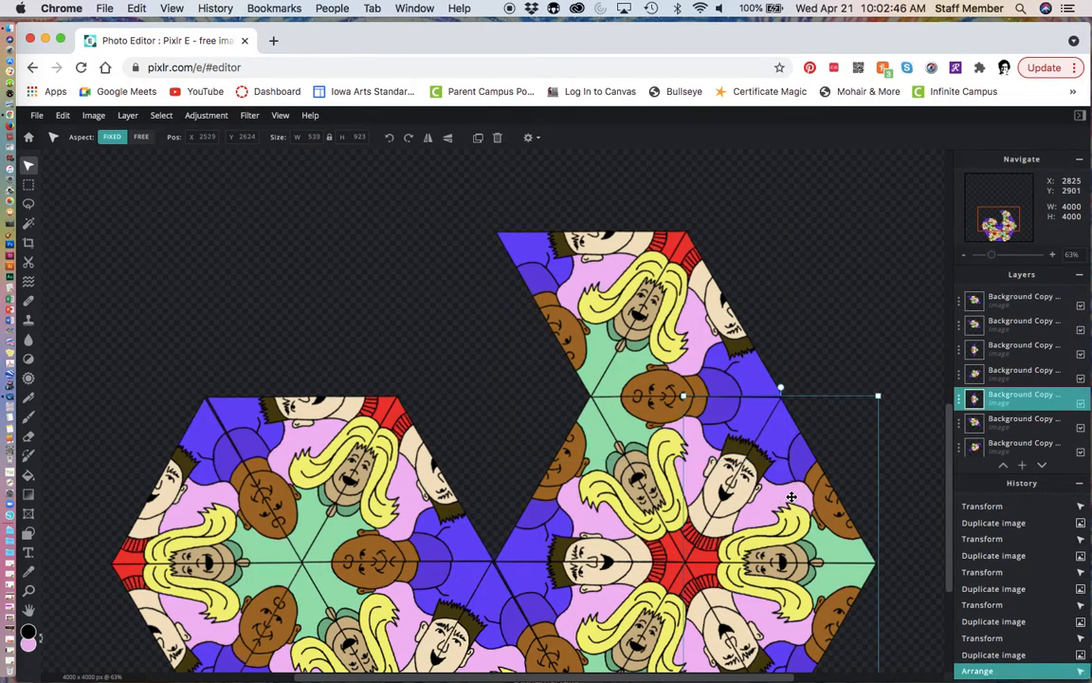
click(960, 377)
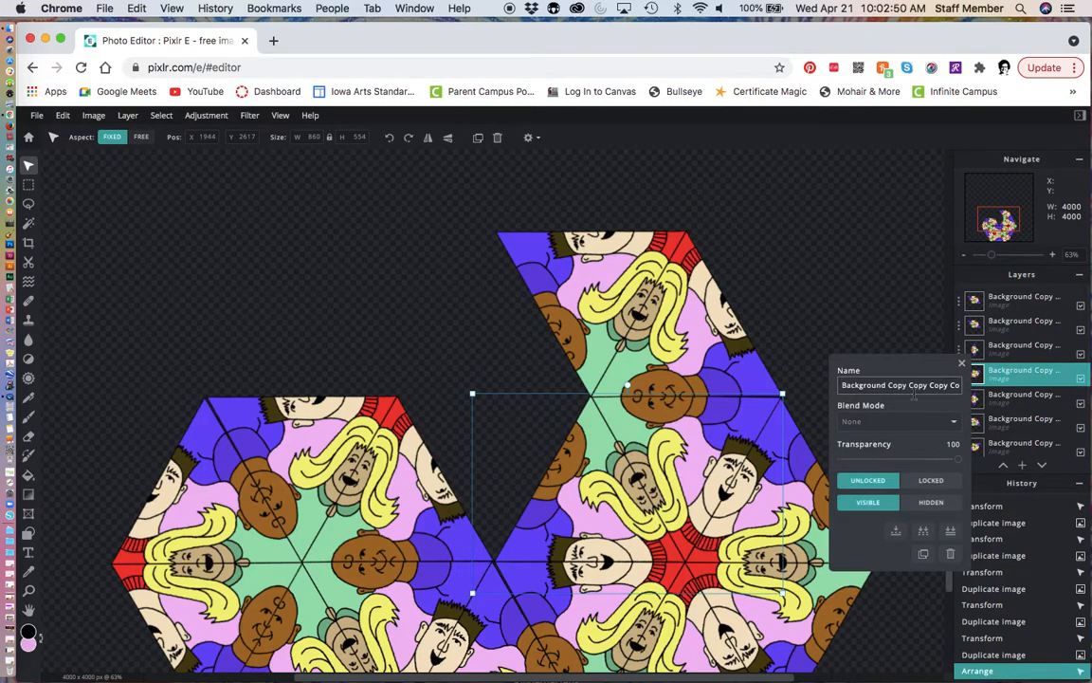
click(922, 558)
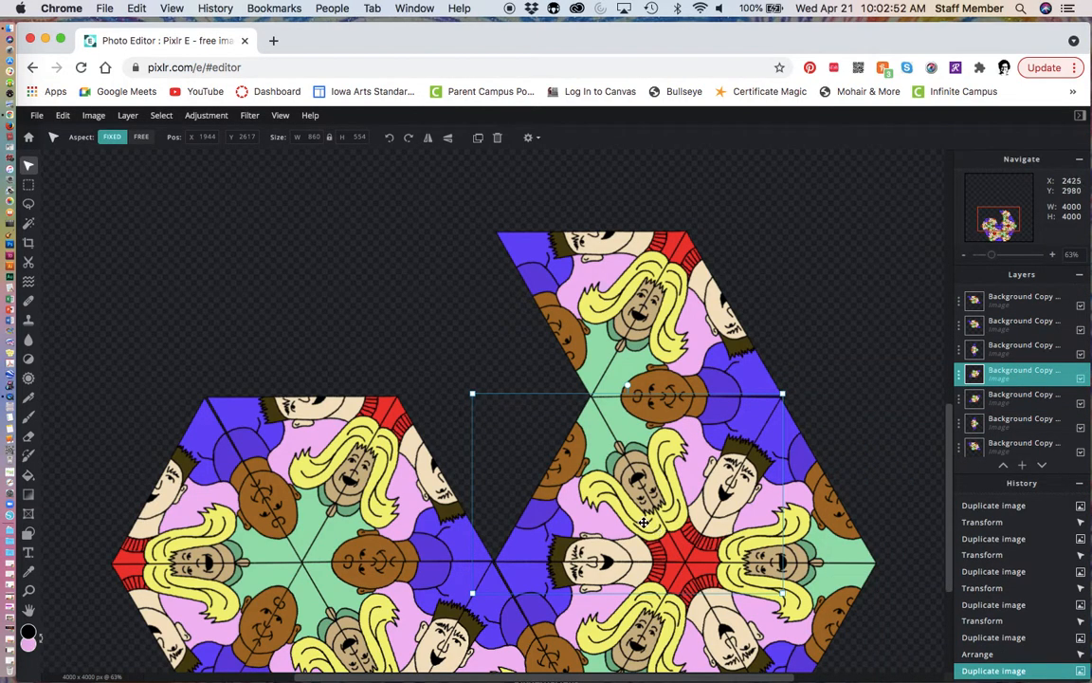
drag(635, 507, 348, 345)
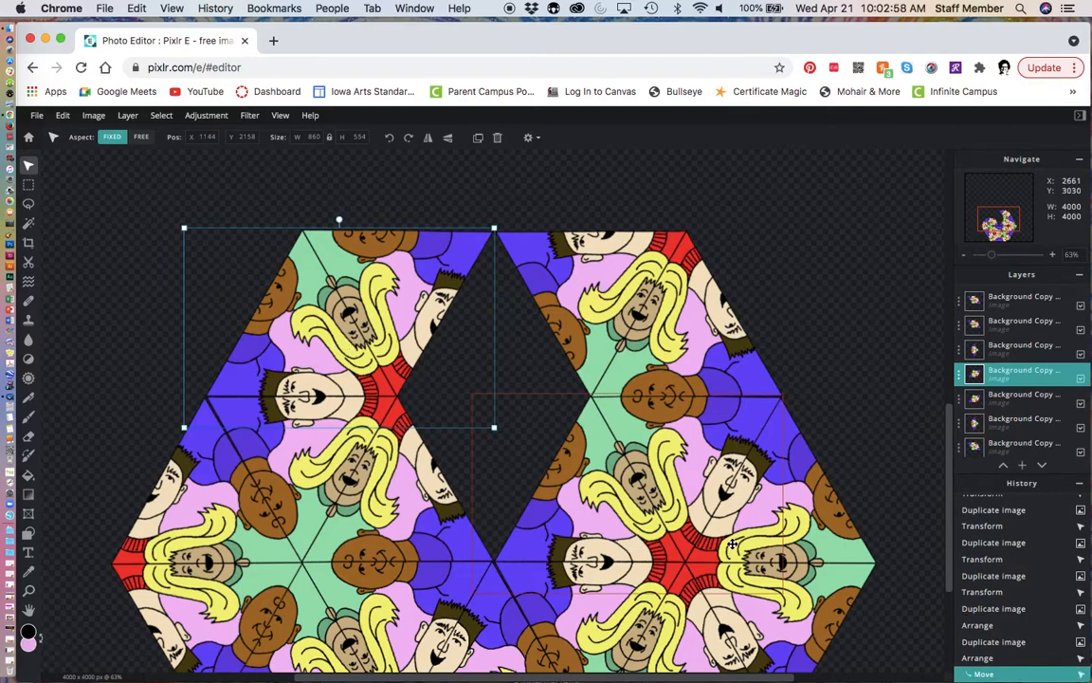
Step: Duplicate the right hexagon's upright diamond, fit the copy into the central gap, nudge it 4 px left and 2 px down, and apply the move
click(801, 573)
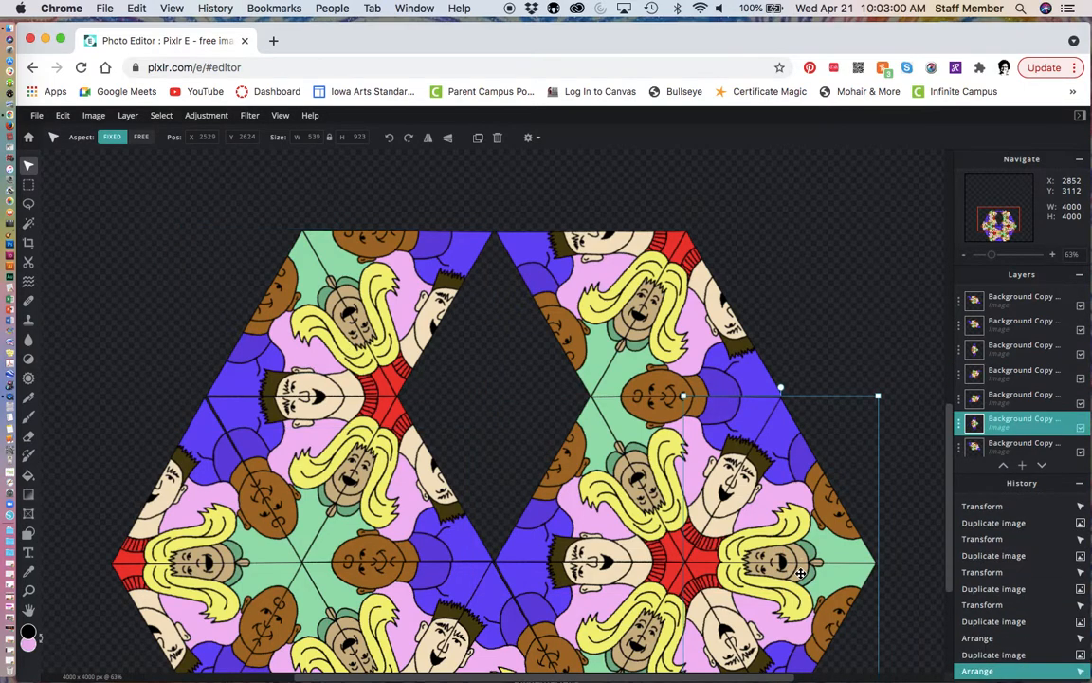
click(960, 426)
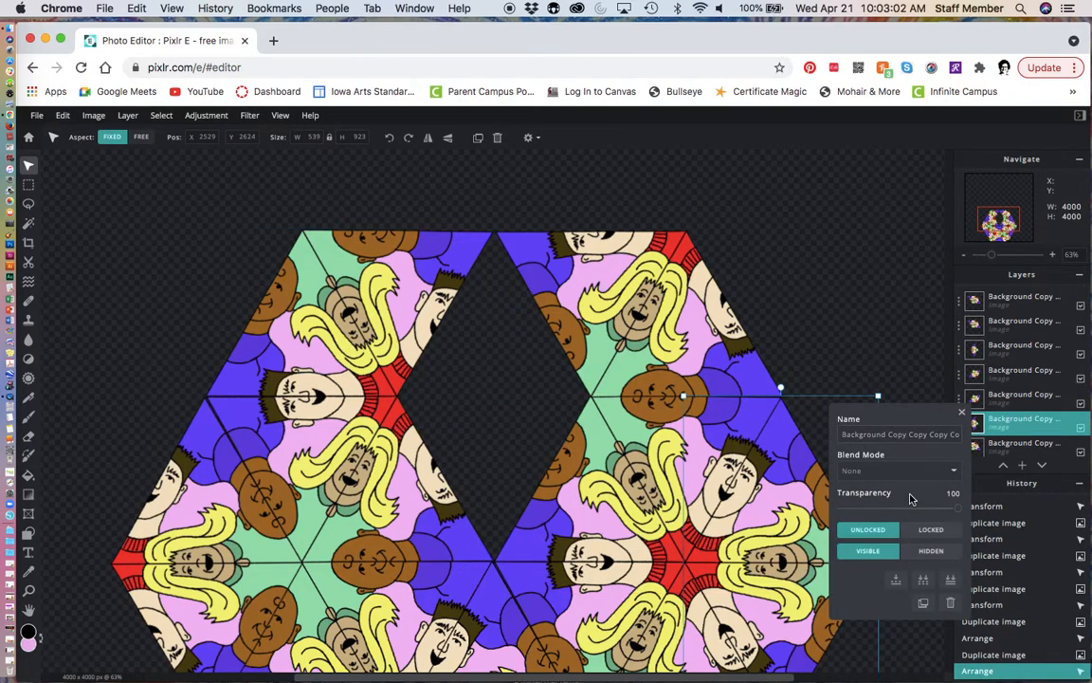
click(923, 602)
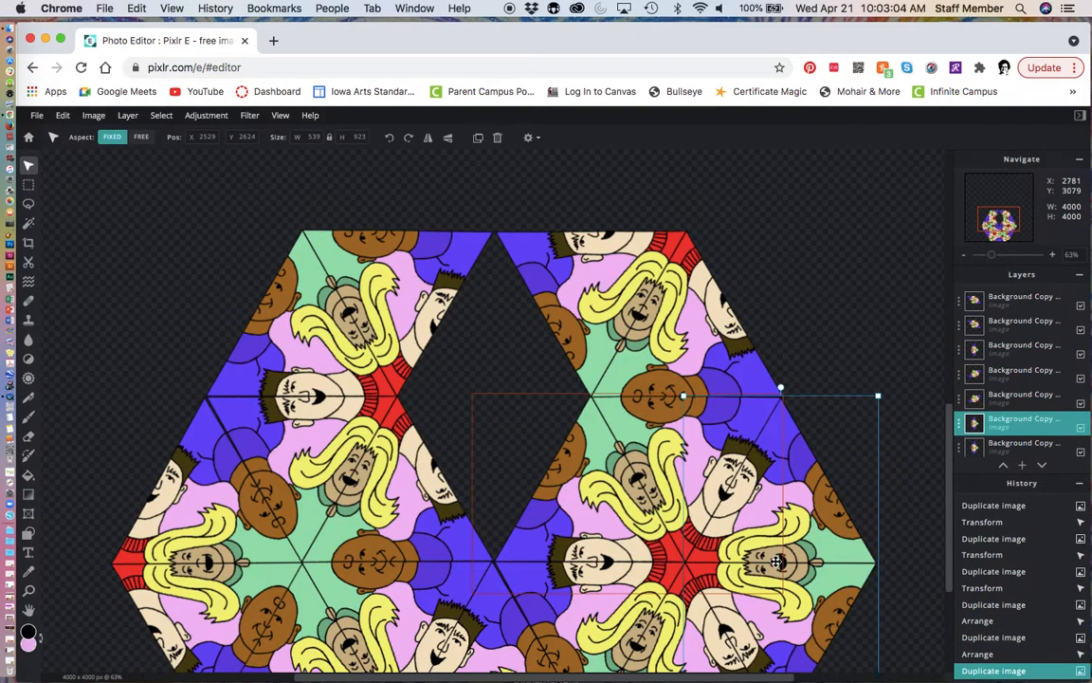
drag(776, 561, 526, 430)
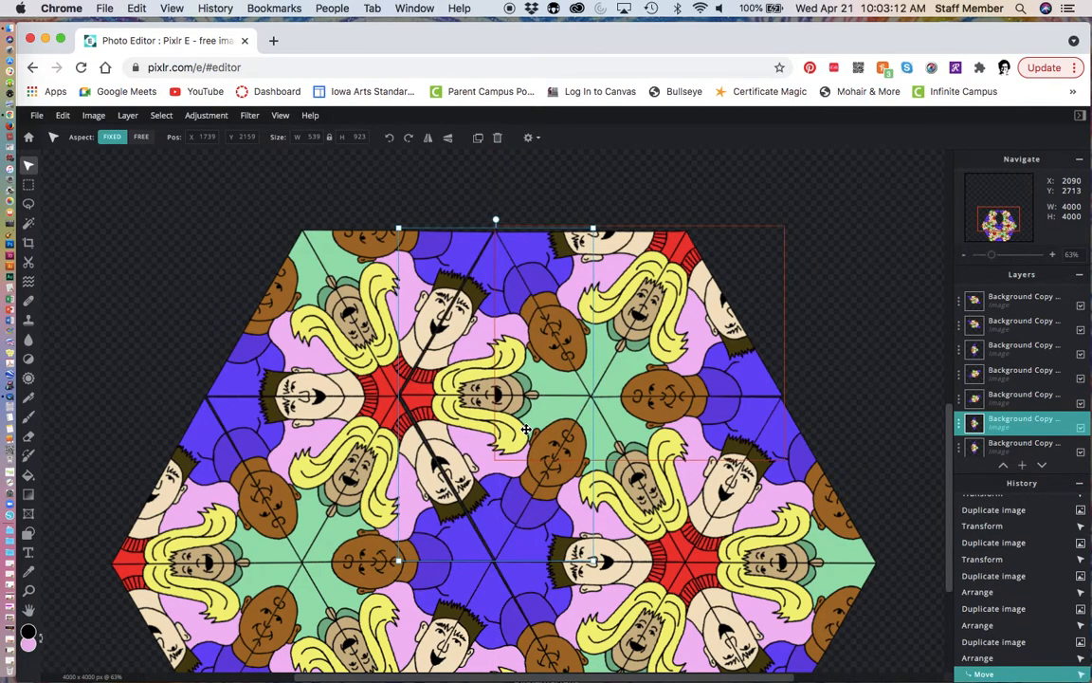
key(Left)
key(Left)
key(Left)
key(Left)
key(Down)
key(Down)
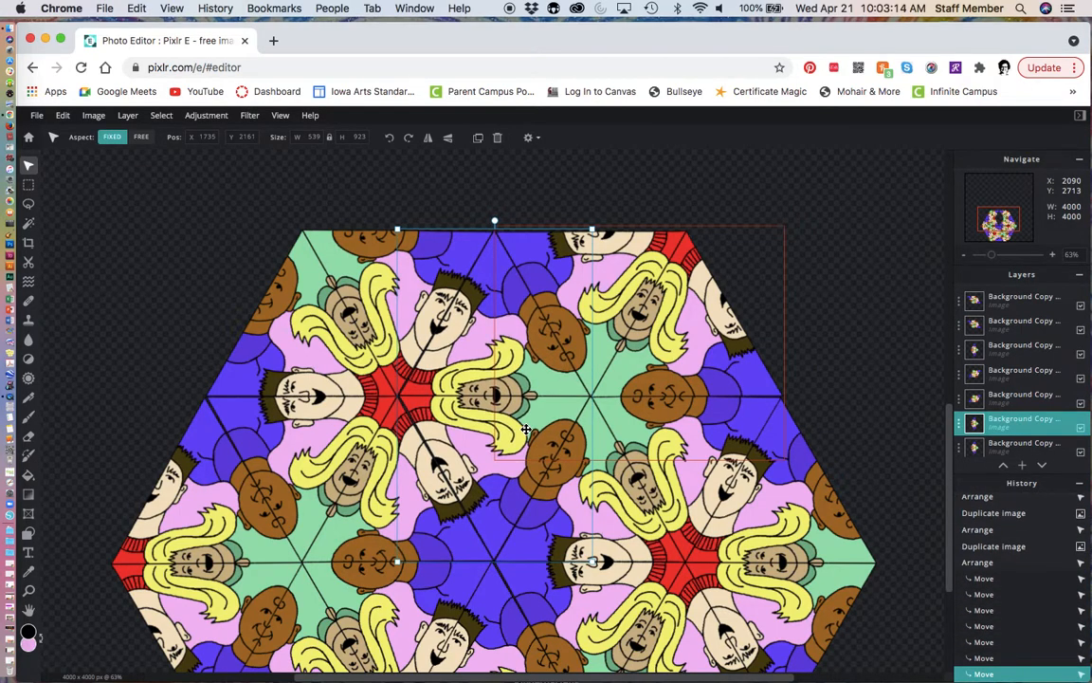
click(766, 175)
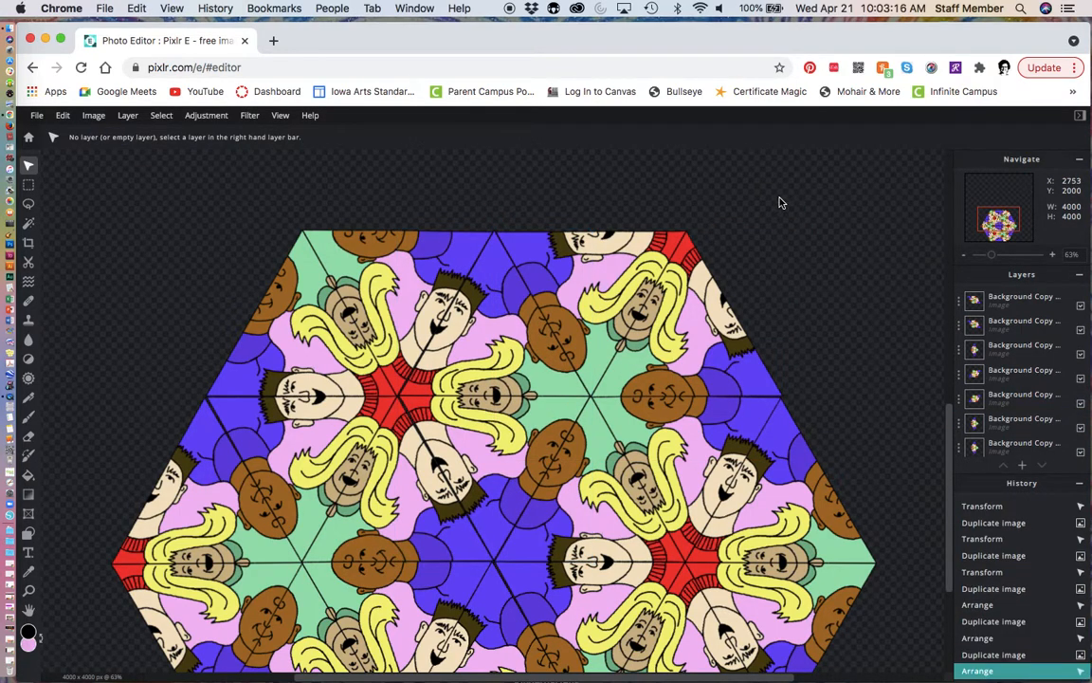
Step: Examine the assembled large hexagon on the whole canvas and up close
scroll(824, 385, down, 5)
scroll(824, 385, down, 2)
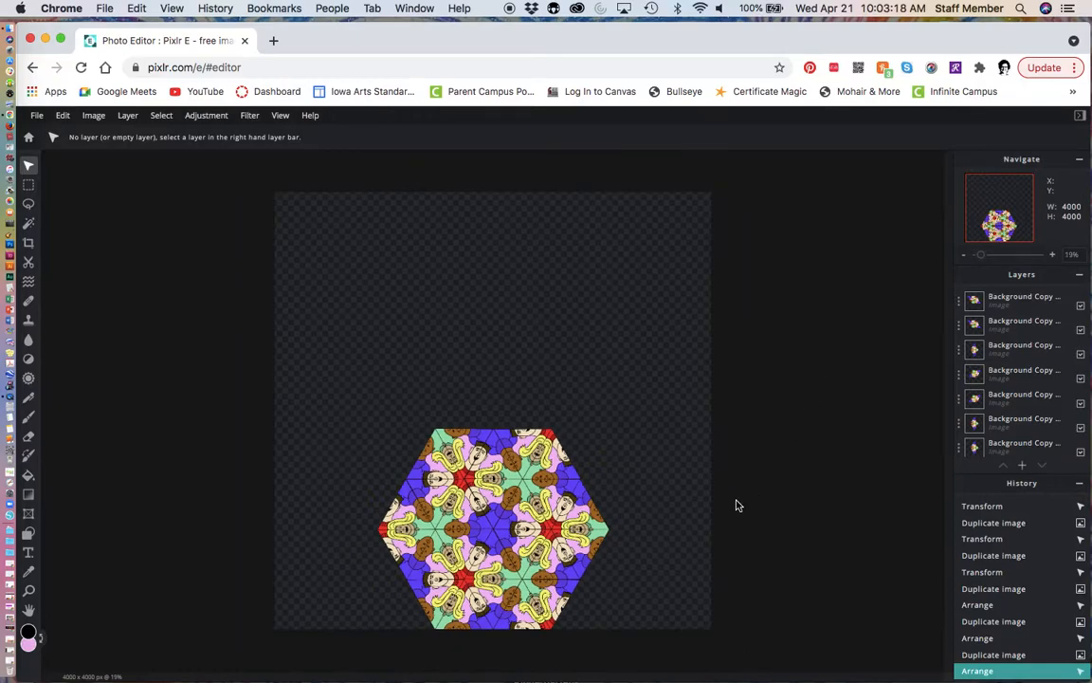
scroll(580, 447, down, 1)
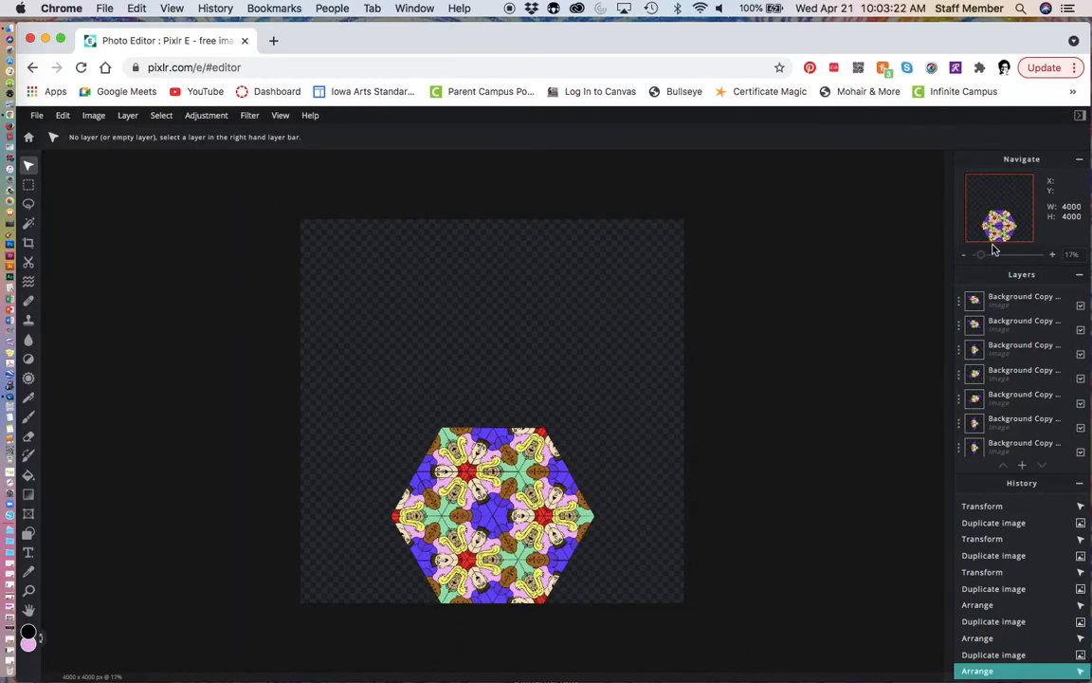
drag(984, 260, 990, 260)
drag(1002, 211, 1003, 230)
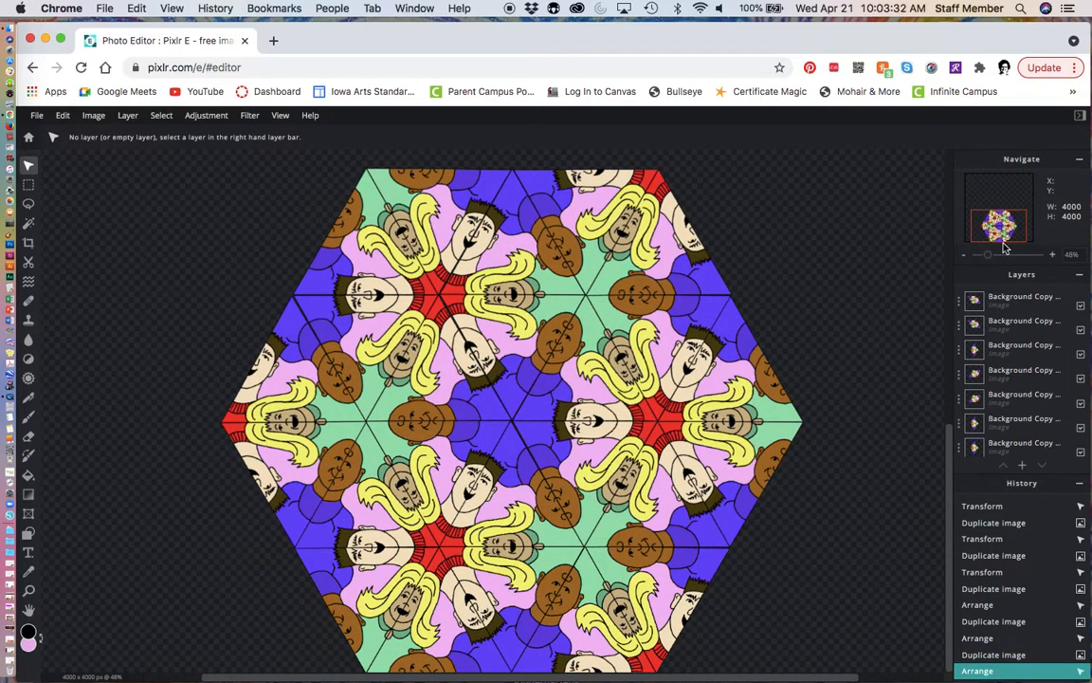
click(989, 259)
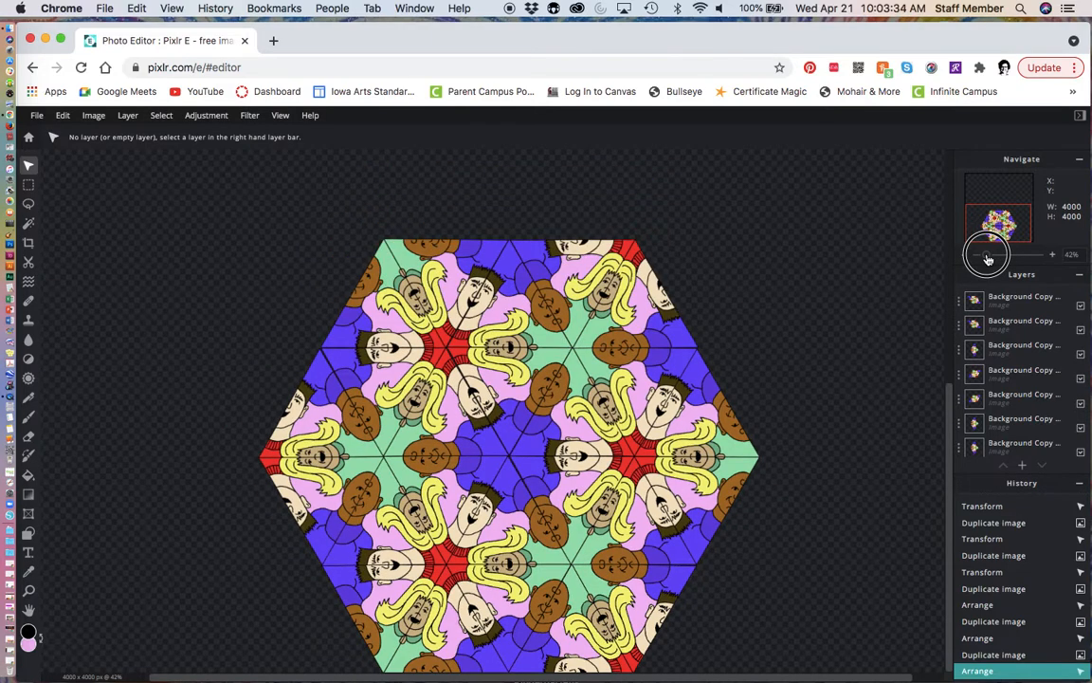
drag(999, 231, 997, 264)
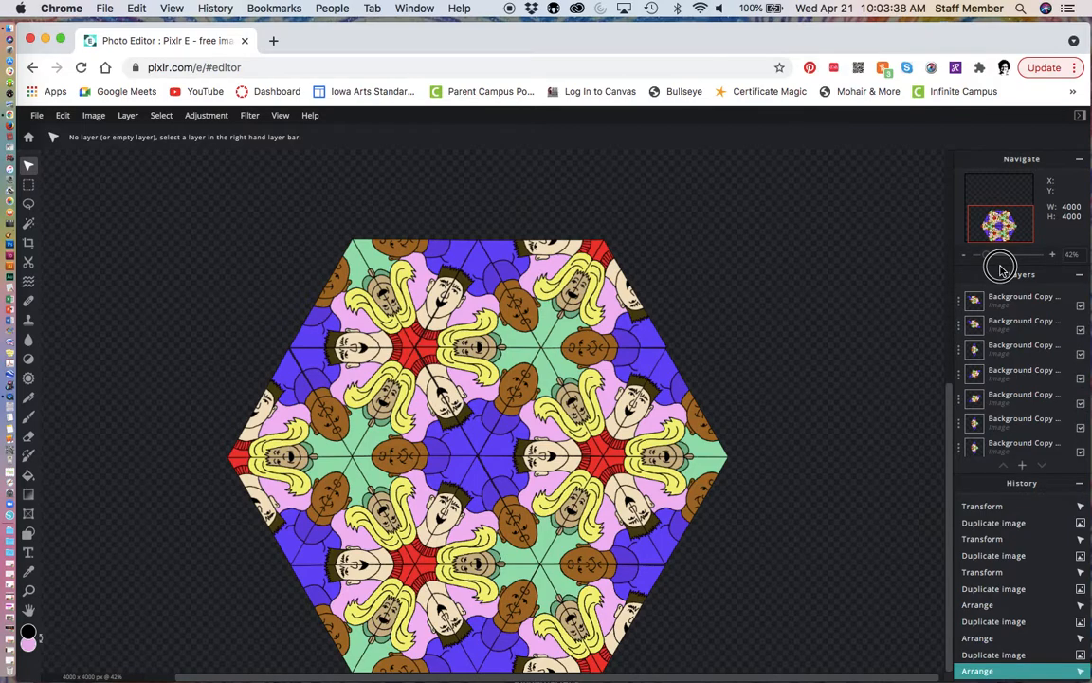
Step: Try to enclose the large hexagon in a rectangular marquee selection and shift the selection down over its lower edge
click(28, 185)
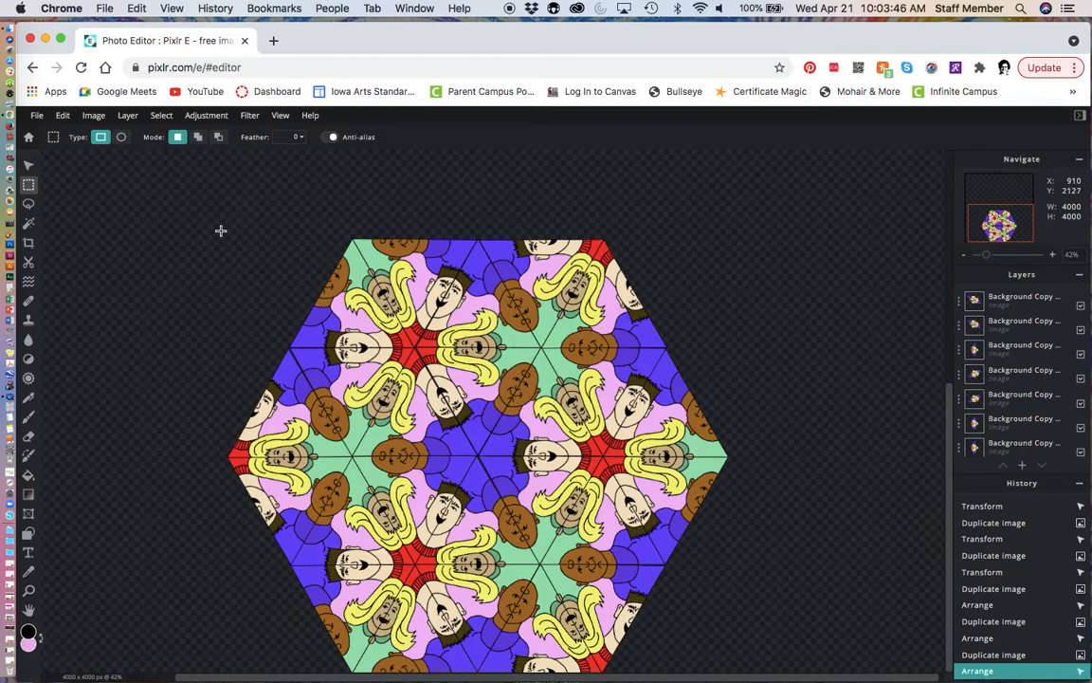
drag(217, 224, 740, 679)
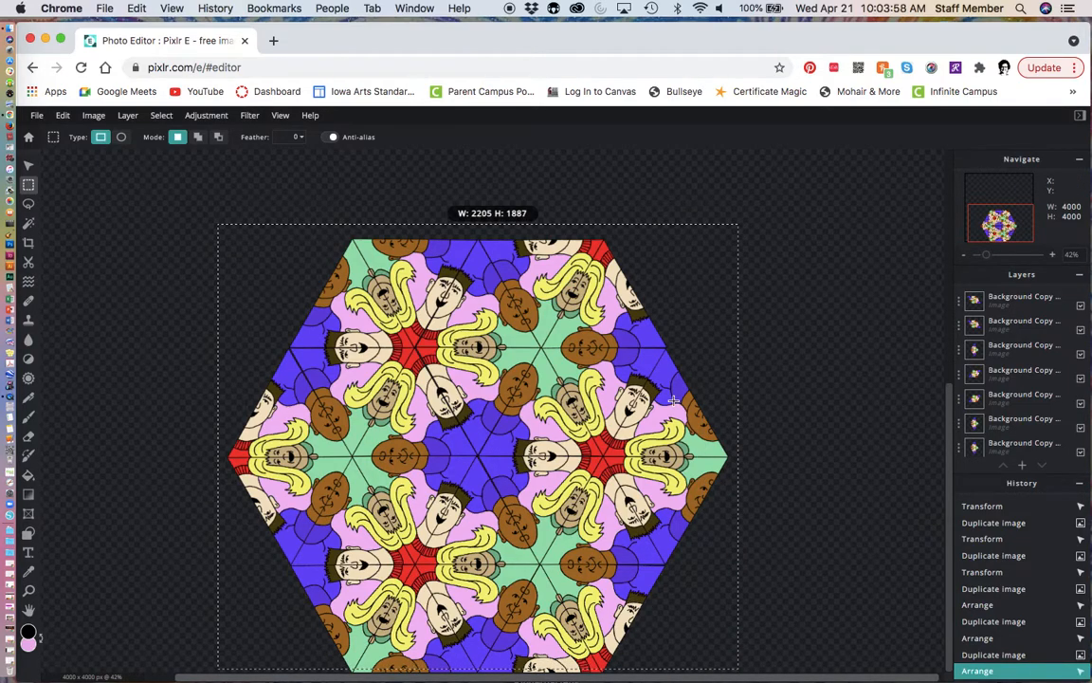
click(687, 344)
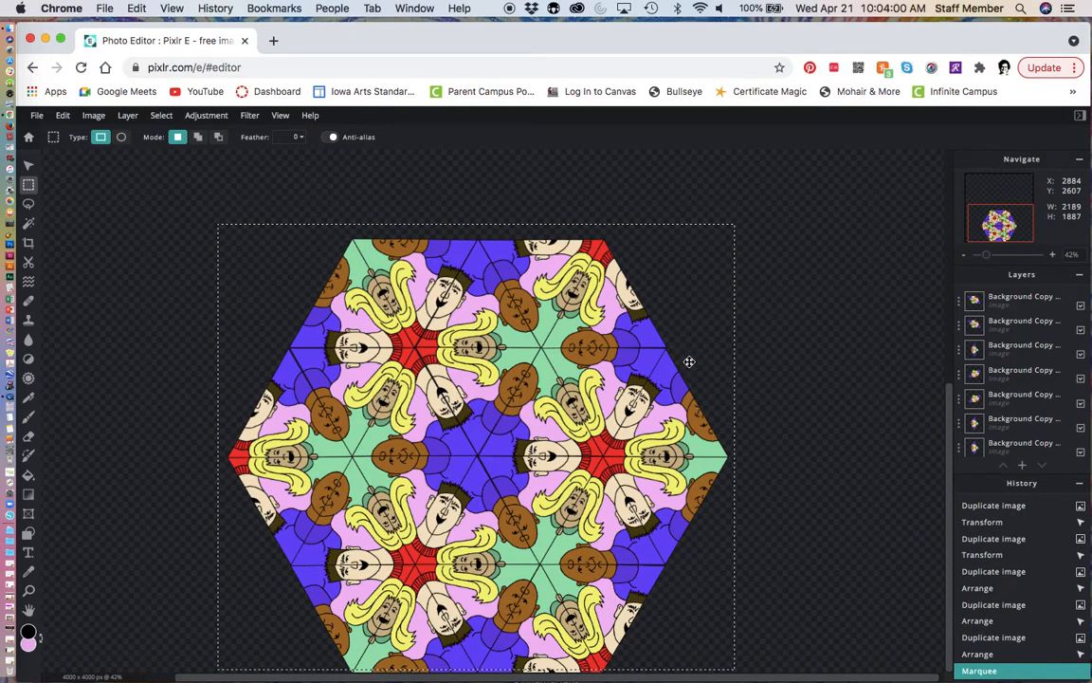
drag(692, 354, 703, 399)
scroll(656, 568, down, 1)
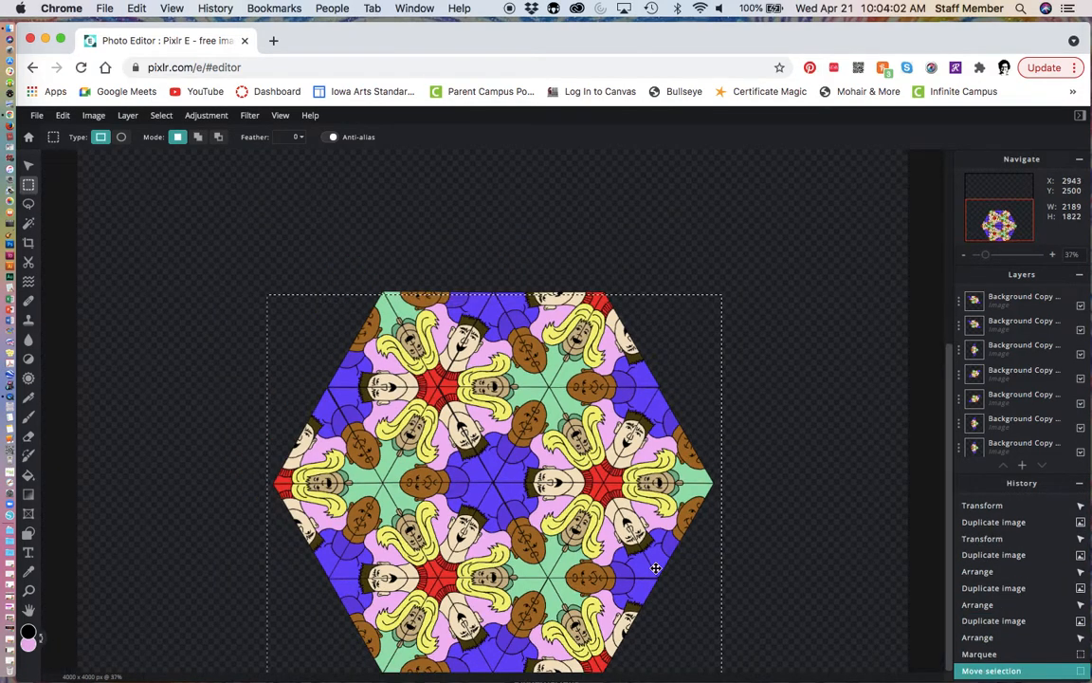
drag(722, 489, 729, 534)
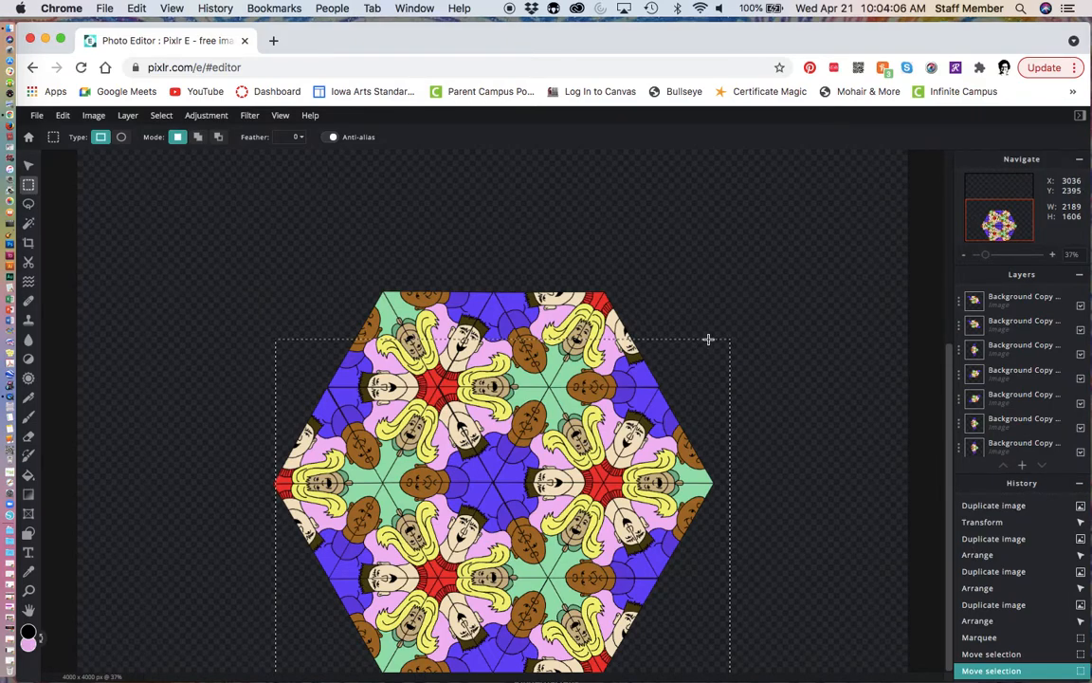
drag(700, 339, 700, 310)
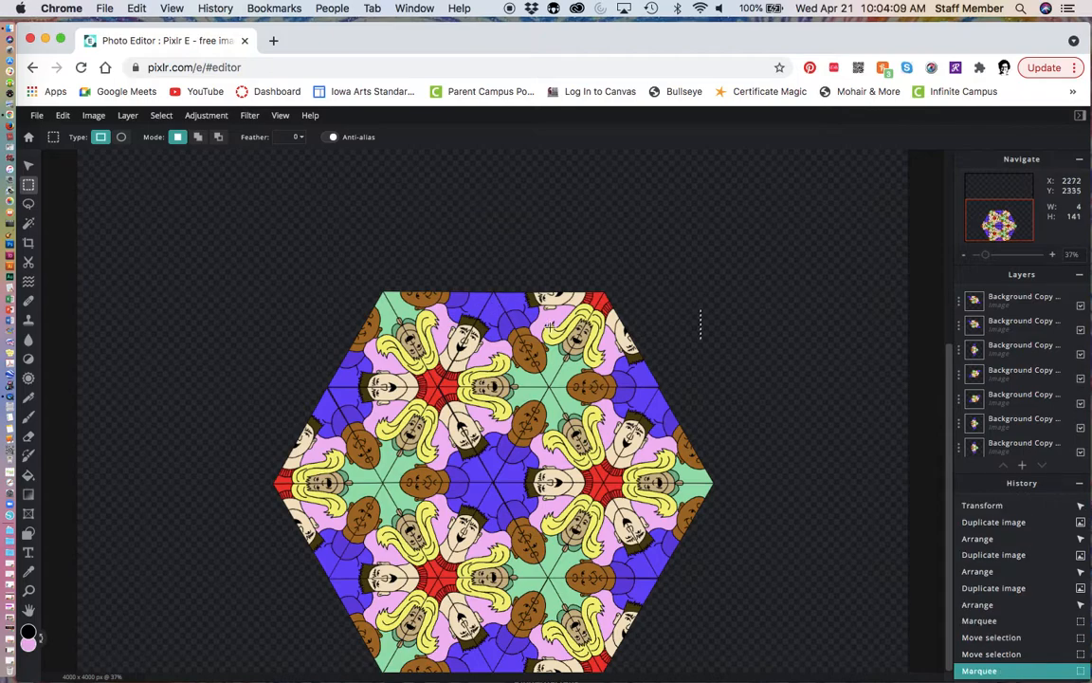
Step: Select the entire hexagon with a rectangular marquee of about 2238 by 1937 pixels and crop the image to it
click(987, 258)
drag(987, 258, 983, 262)
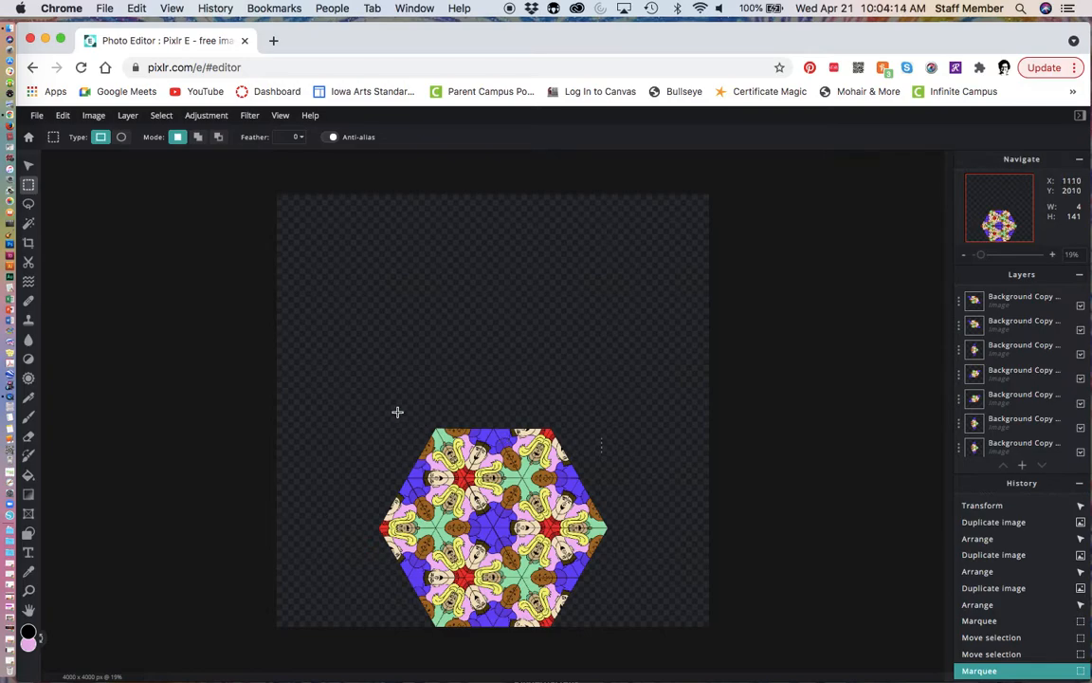
drag(375, 417, 616, 637)
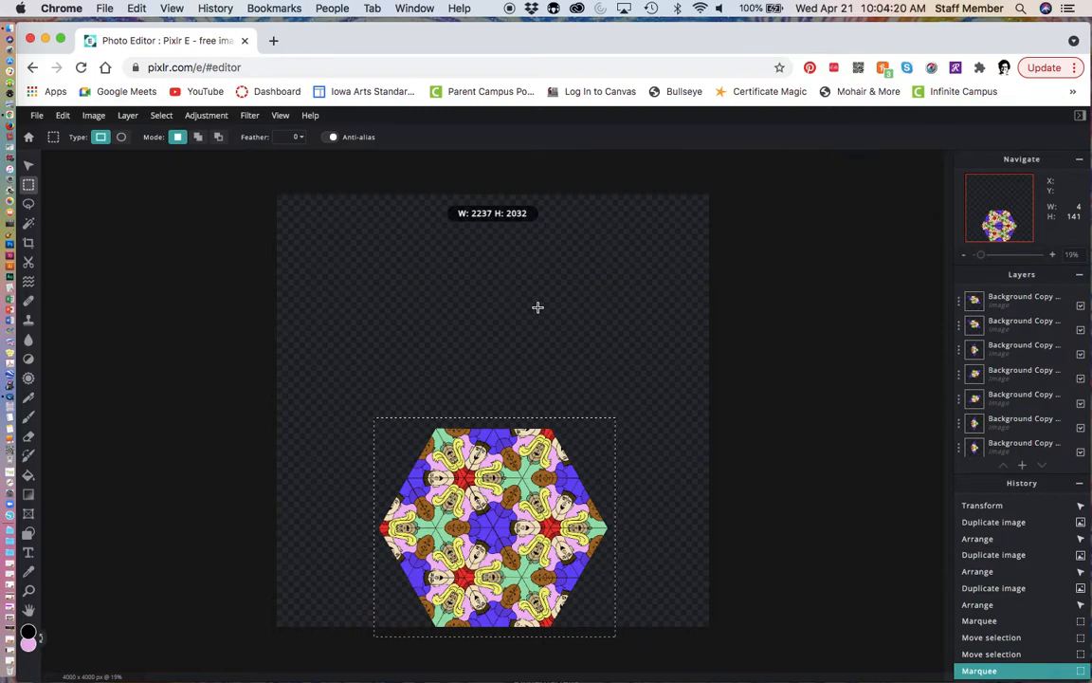
click(93, 115)
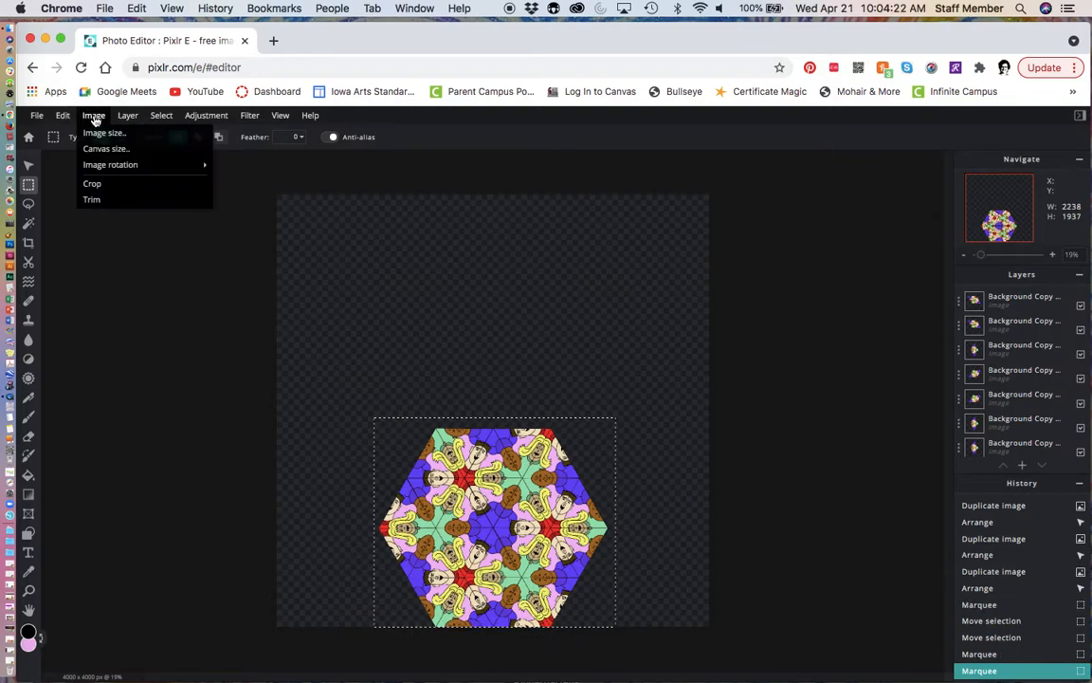
click(112, 185)
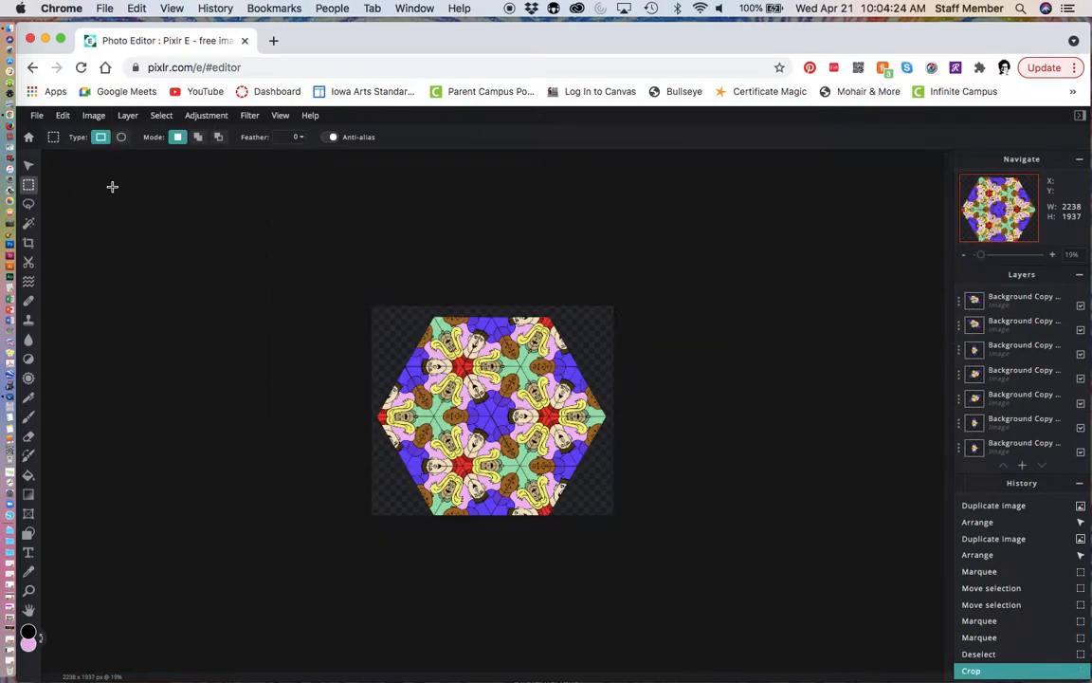
Step: Start saving the cropped image and set its file name to "Finished Tessellation"
scroll(571, 368, down, 5)
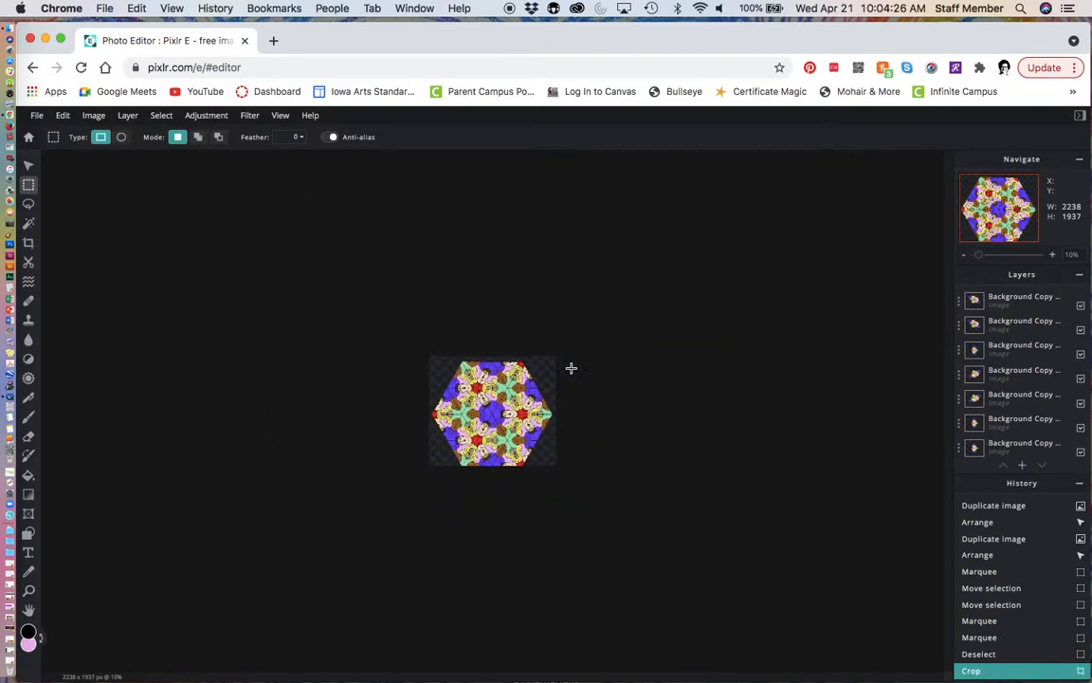
scroll(570, 368, up, 1)
drag(979, 267, 988, 255)
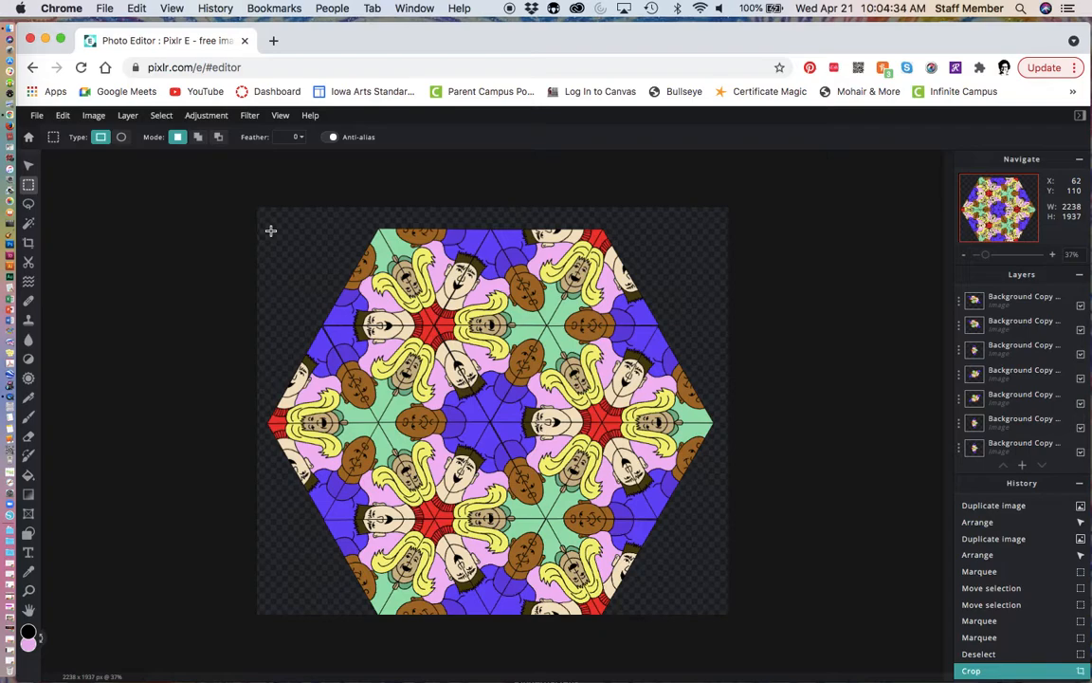
click(37, 115)
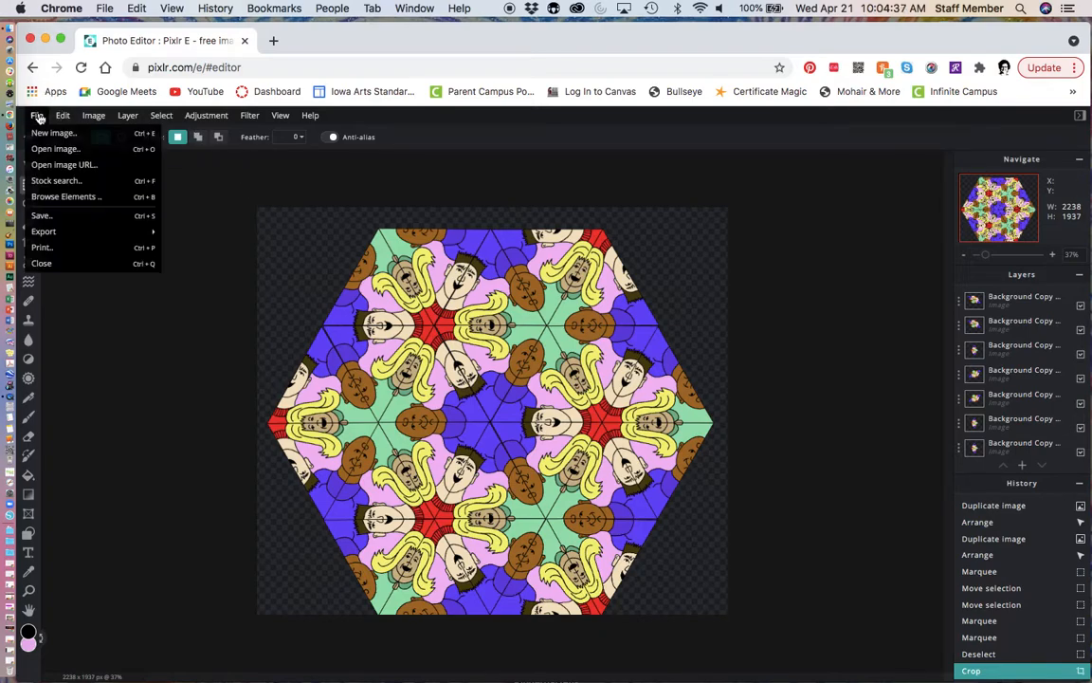
click(42, 216)
click(851, 198)
triple_click(852, 196)
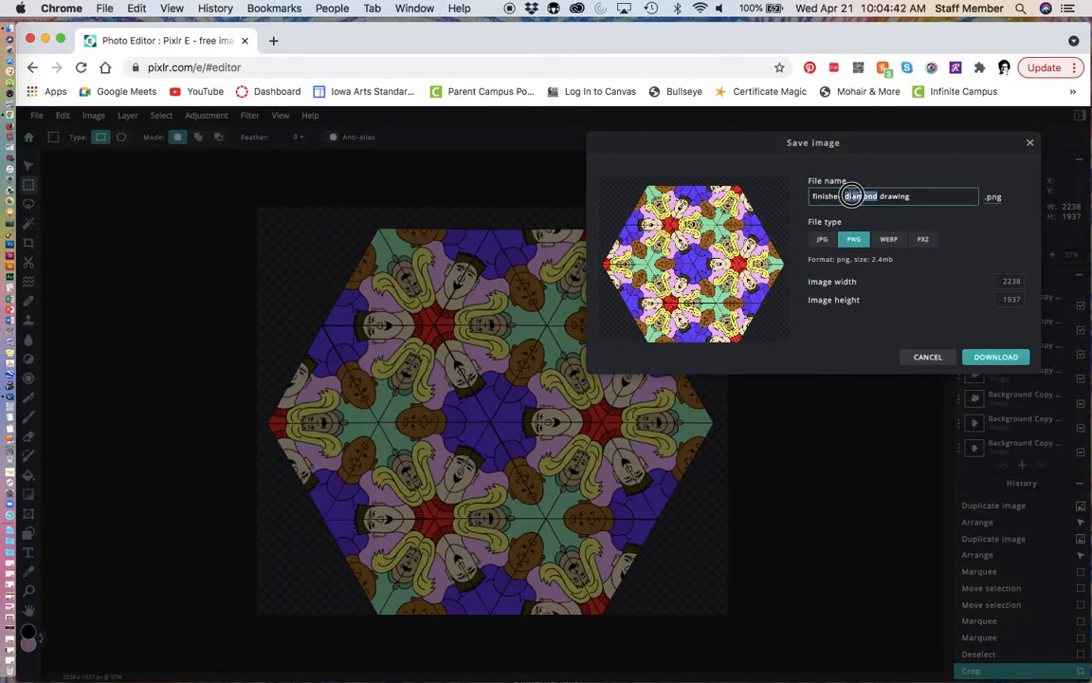
text(Fin)
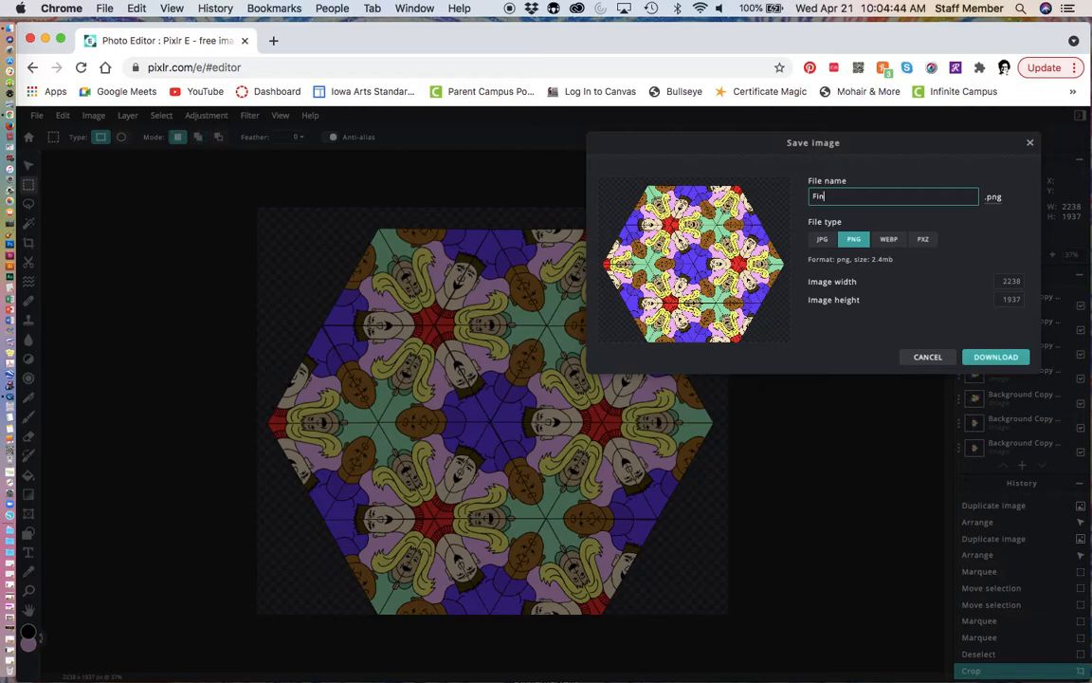
text(ished Tessellation)
Step: Set the file type to JPG at 100% quality, download the image and close the save dialog
click(822, 239)
drag(924, 300, 958, 298)
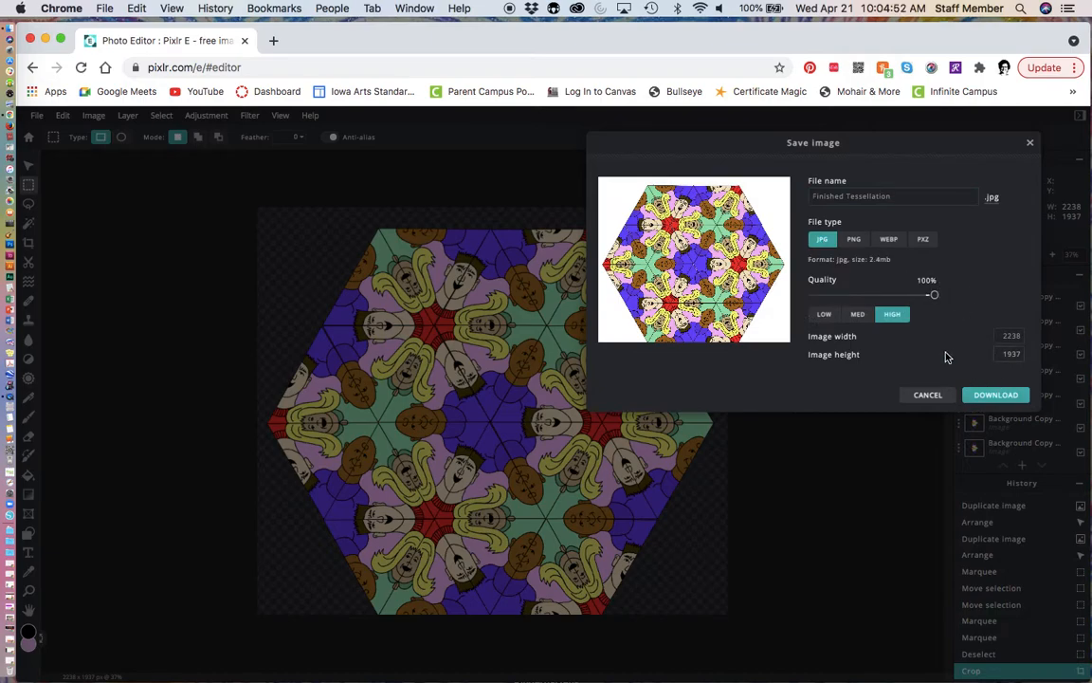
click(984, 396)
click(1001, 390)
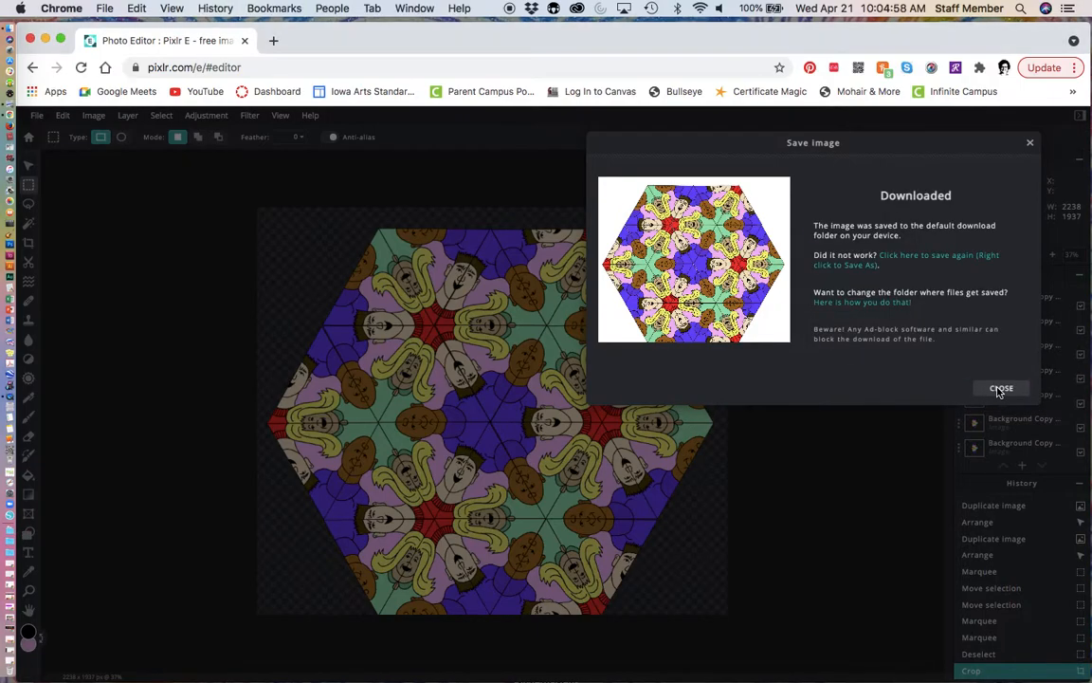